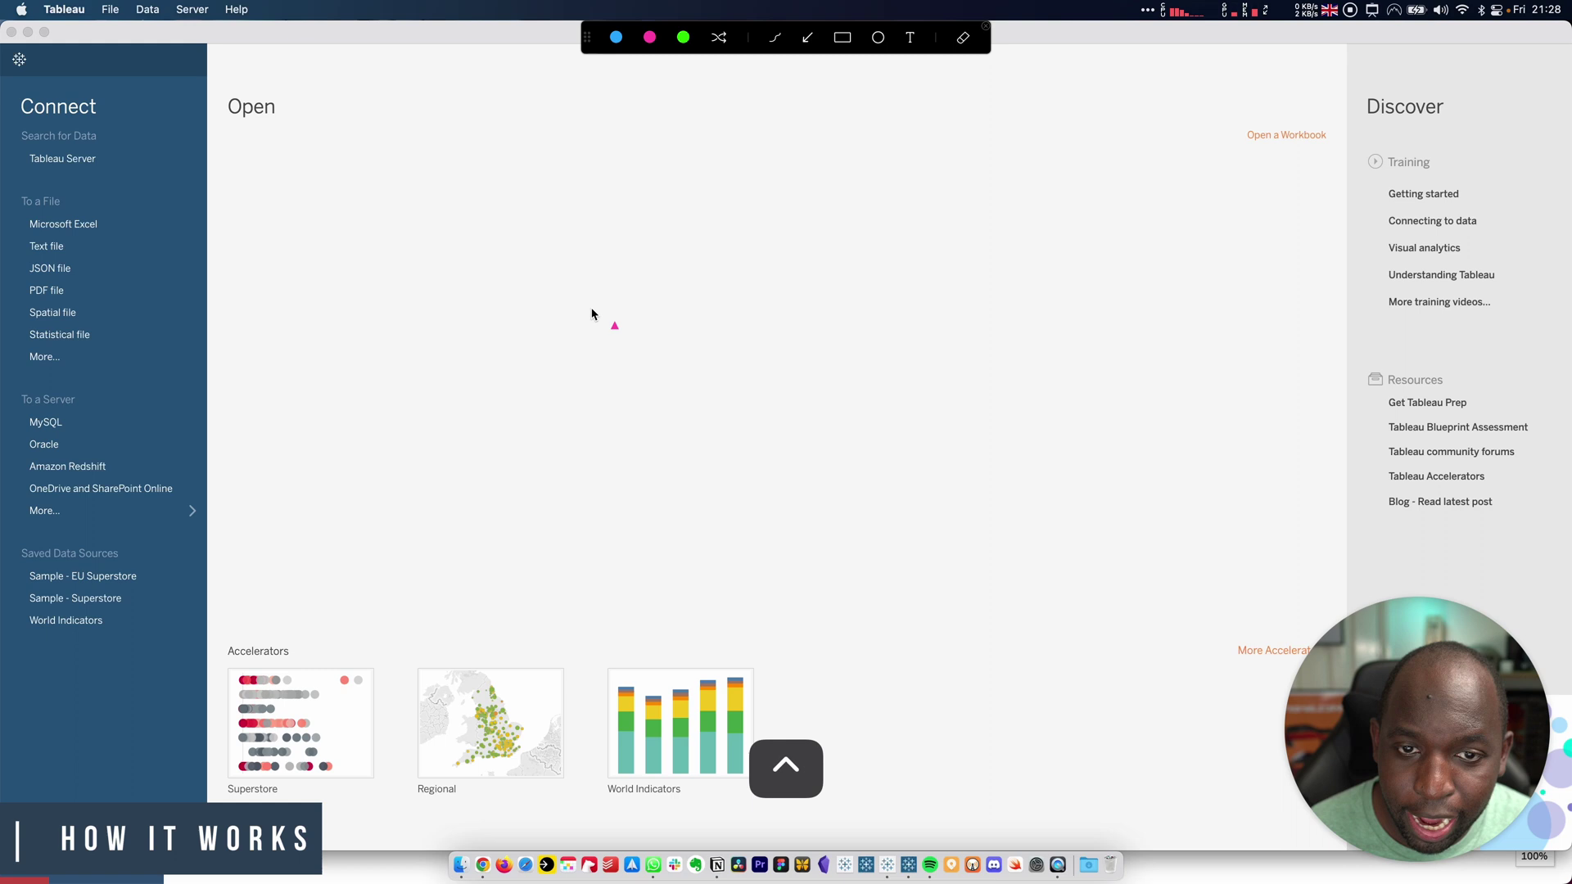
Annotate the server connection options with an arrow and a box, then clear the annotations
mouse_move(241, 344)
left_mouse_down()
mouse_move(106, 498)
mouse_move(104, 524)
left_mouse_up()
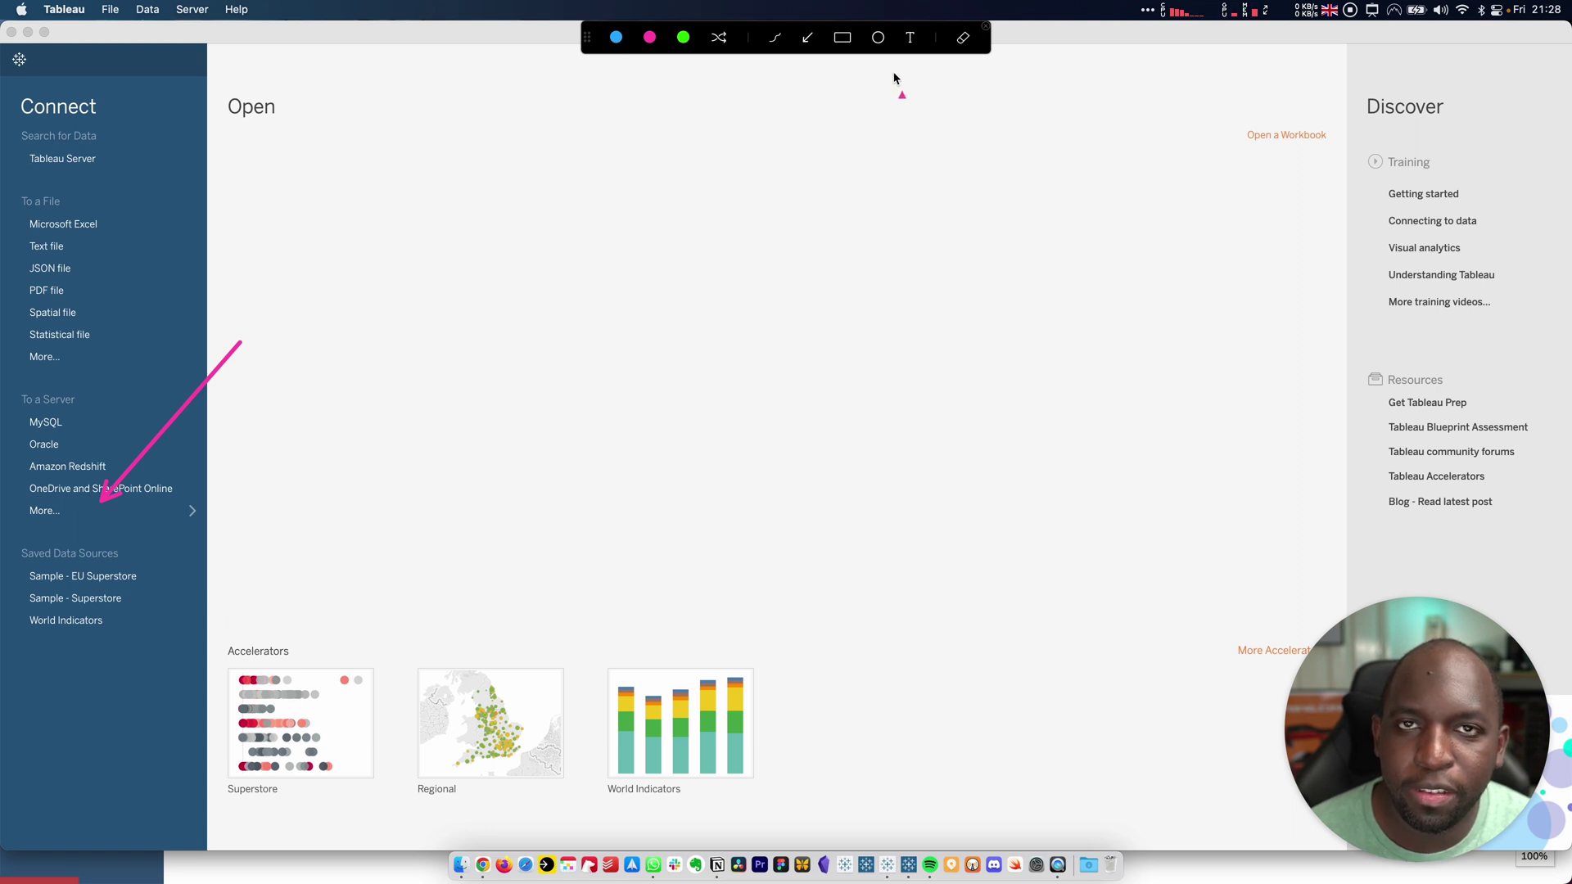
left_click(841, 38)
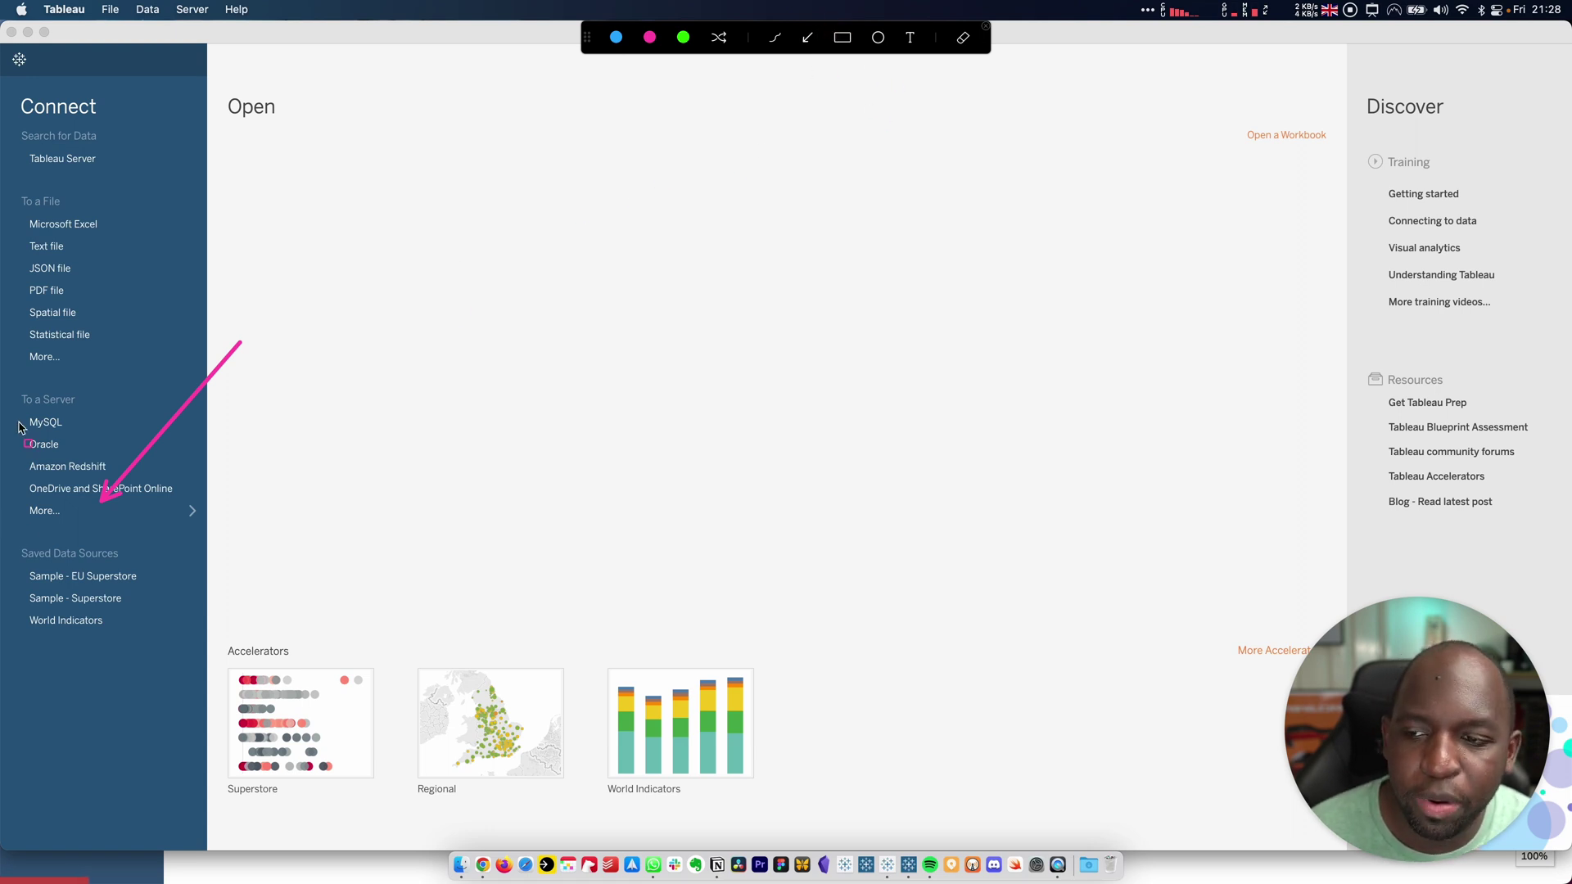
mouse_move(15, 397)
left_mouse_down()
mouse_move(199, 510)
mouse_move(228, 509)
left_mouse_up()
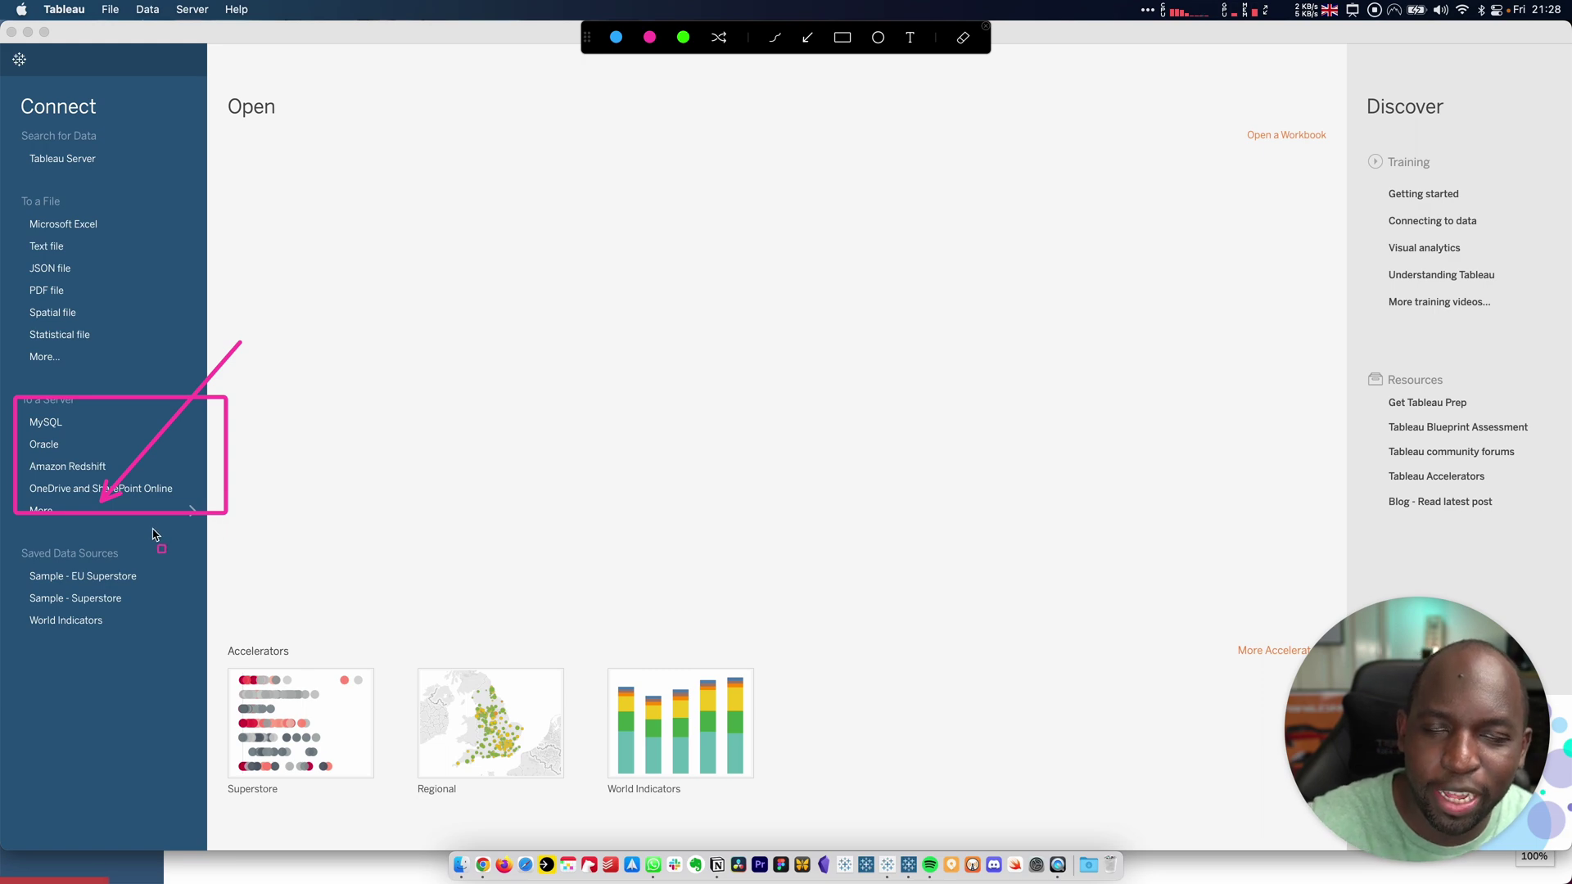
key("Escape")
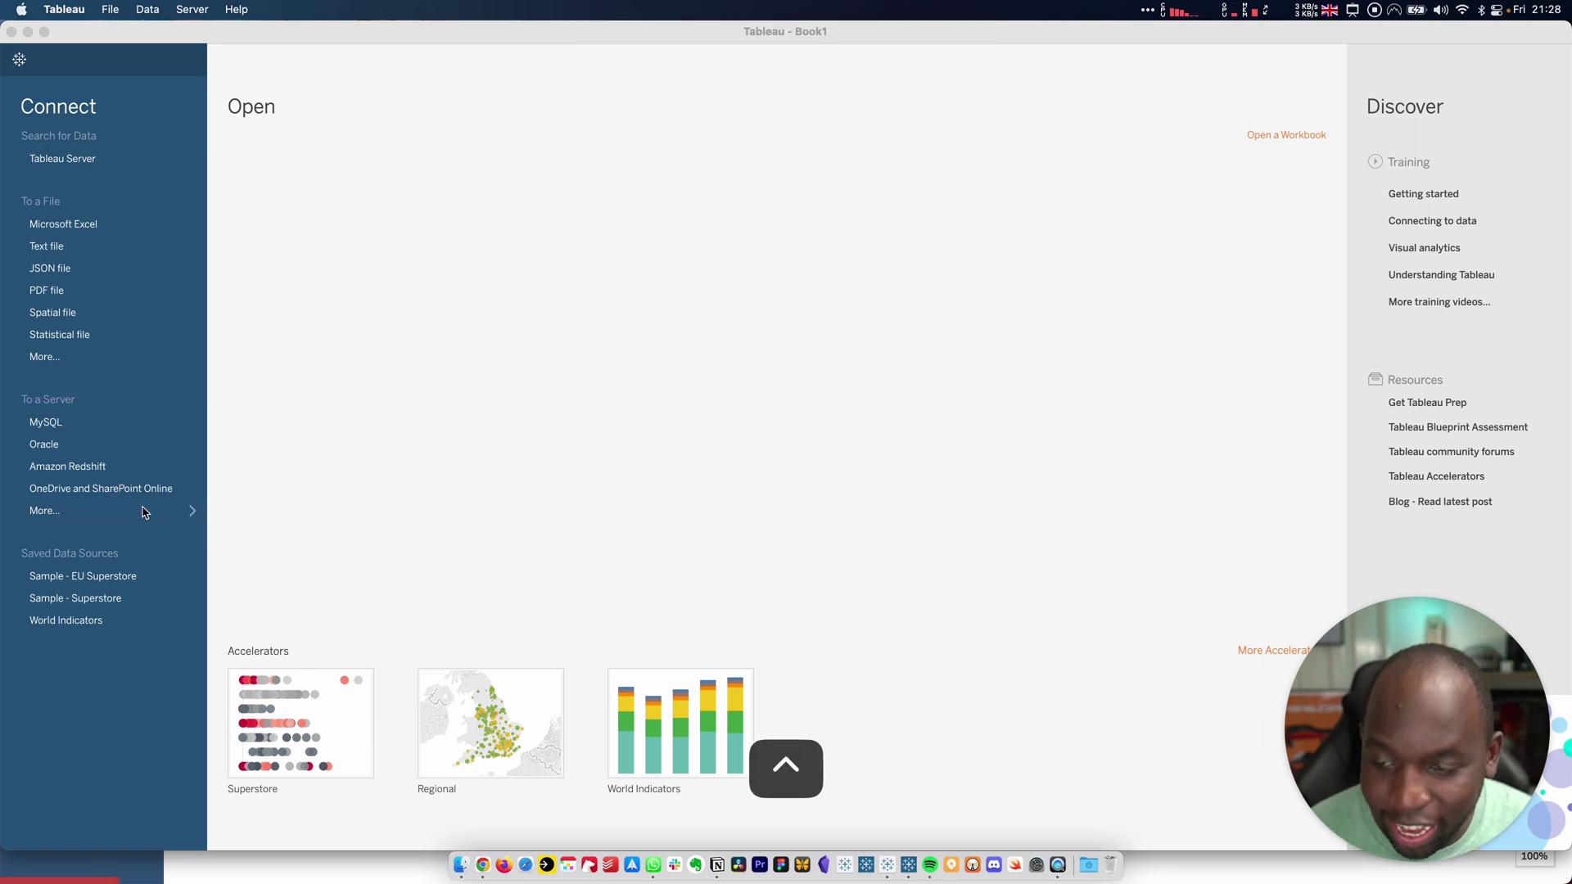
Choose OneDrive under the OneDrive and SharePoint Online connector to start Microsoft sign-in
left_click(49, 522)
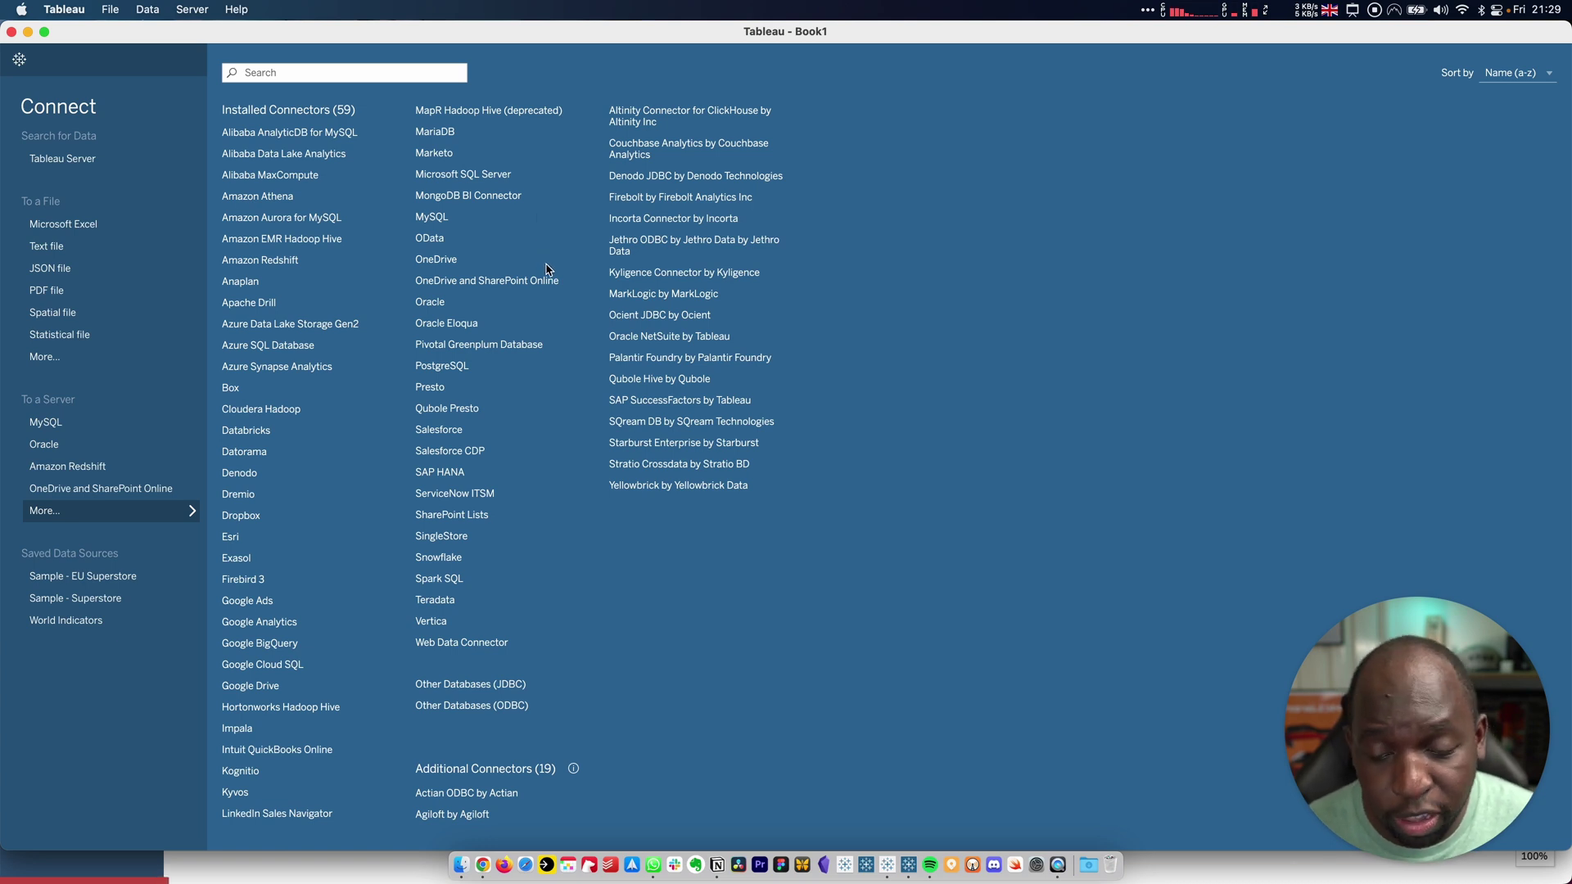
left_click(504, 287)
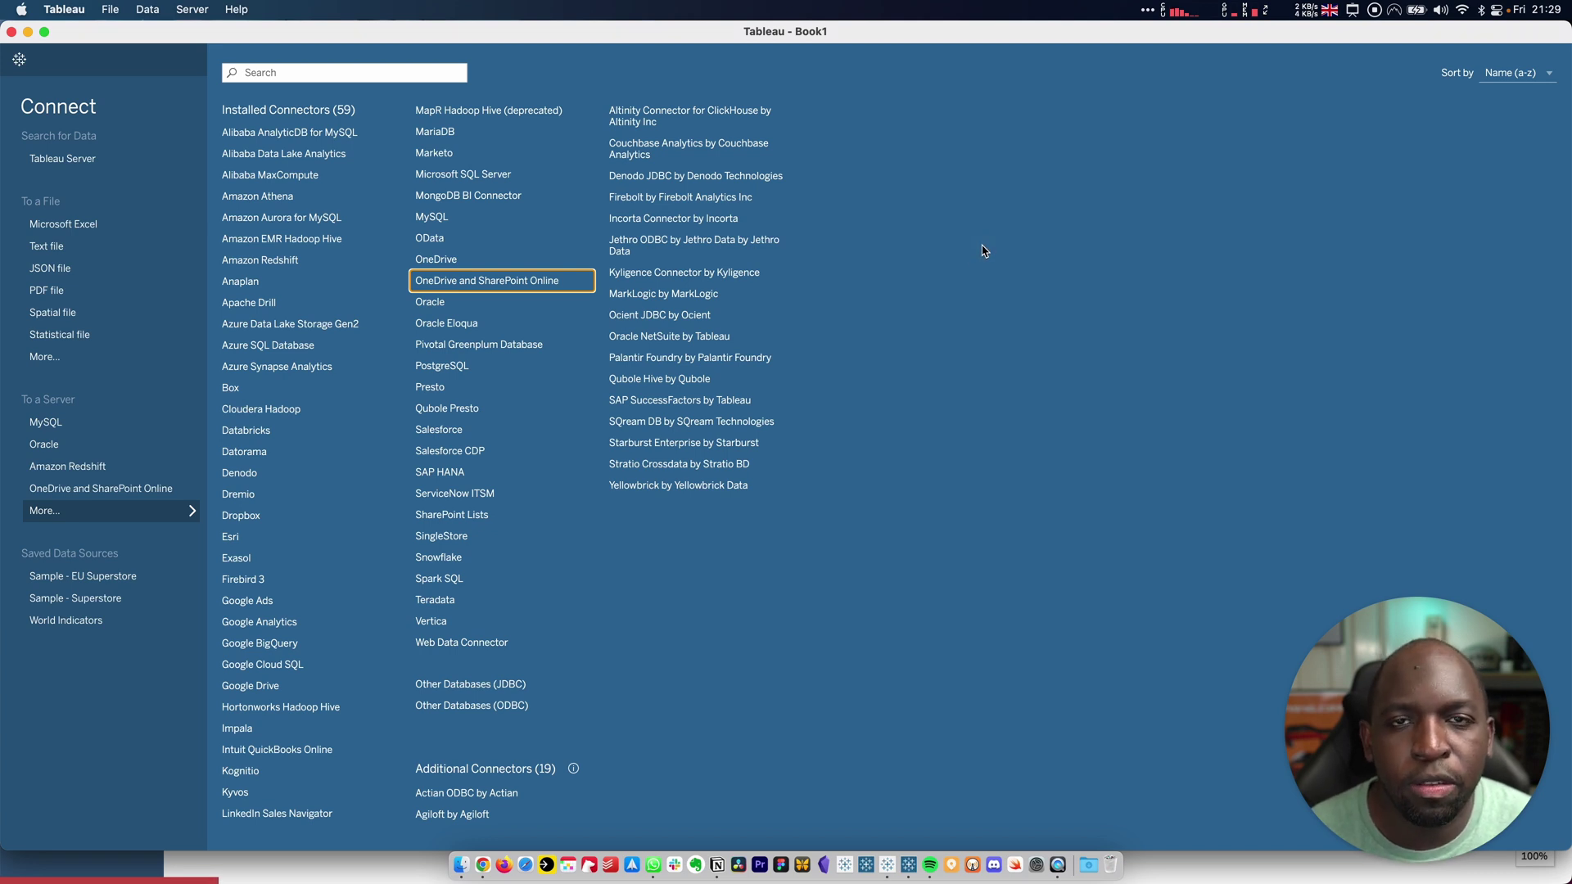
left_click(448, 262)
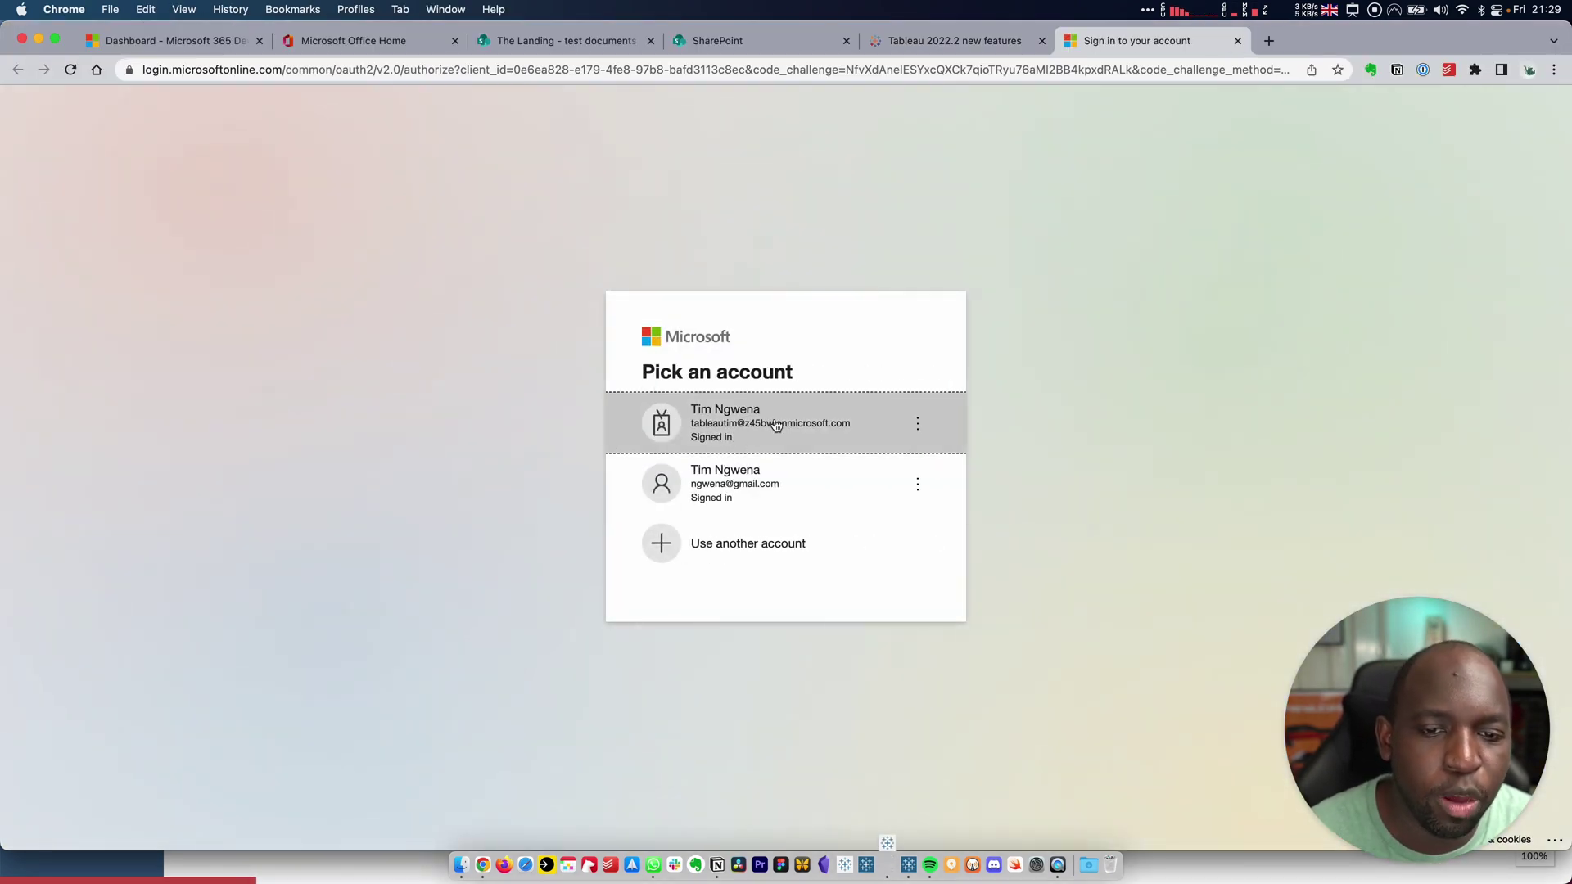
Sign in with the work Microsoft account and bring up all open windows
left_click(778, 421)
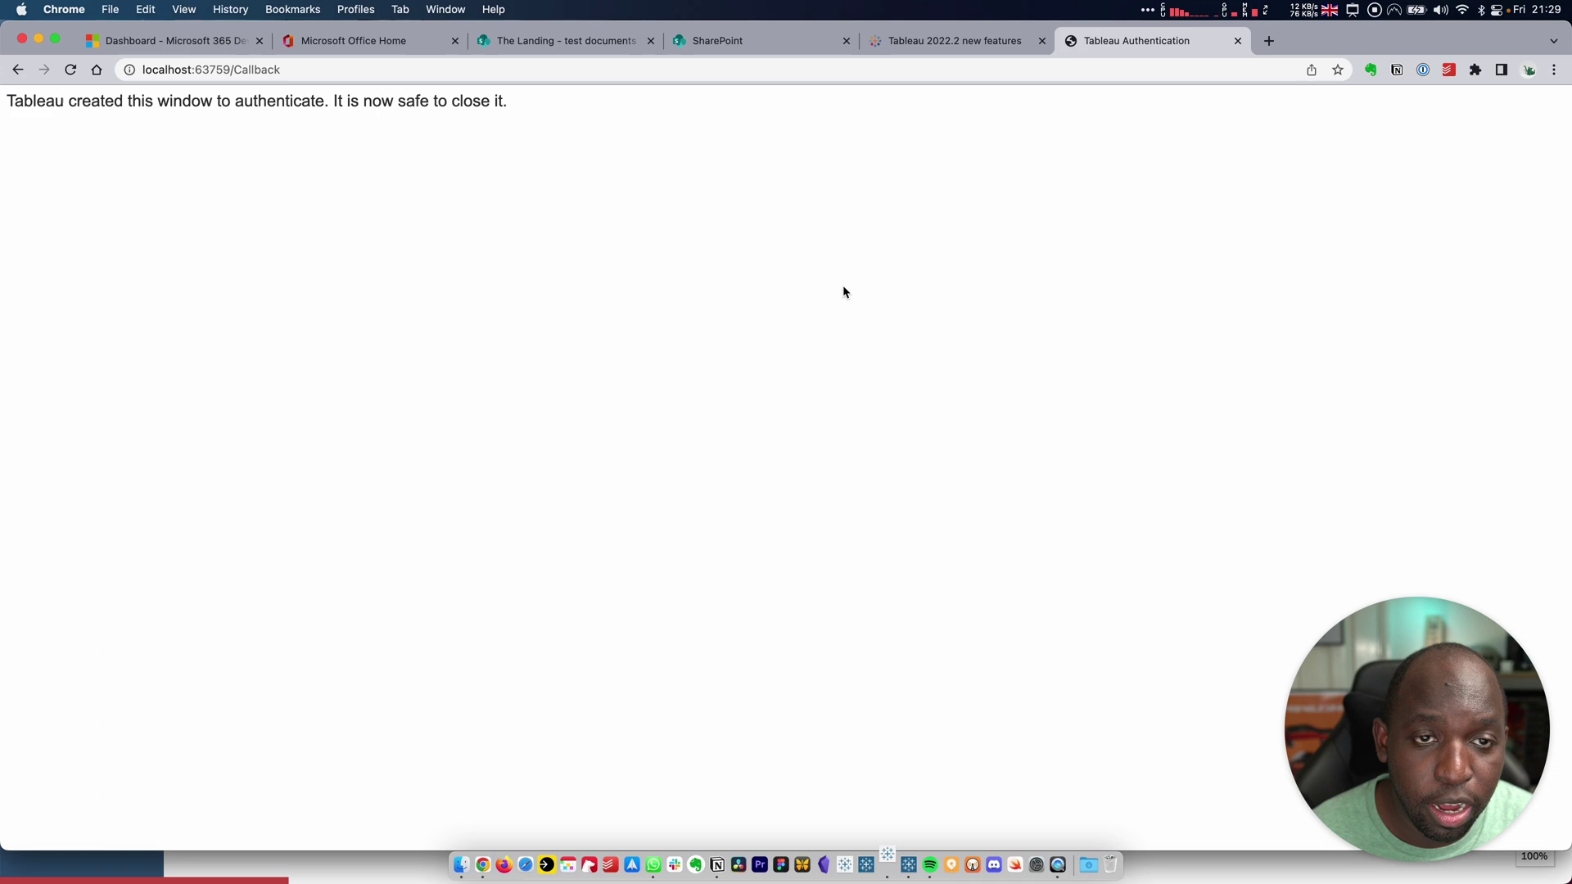
key("ctrl+Up")
left_click(528, 578)
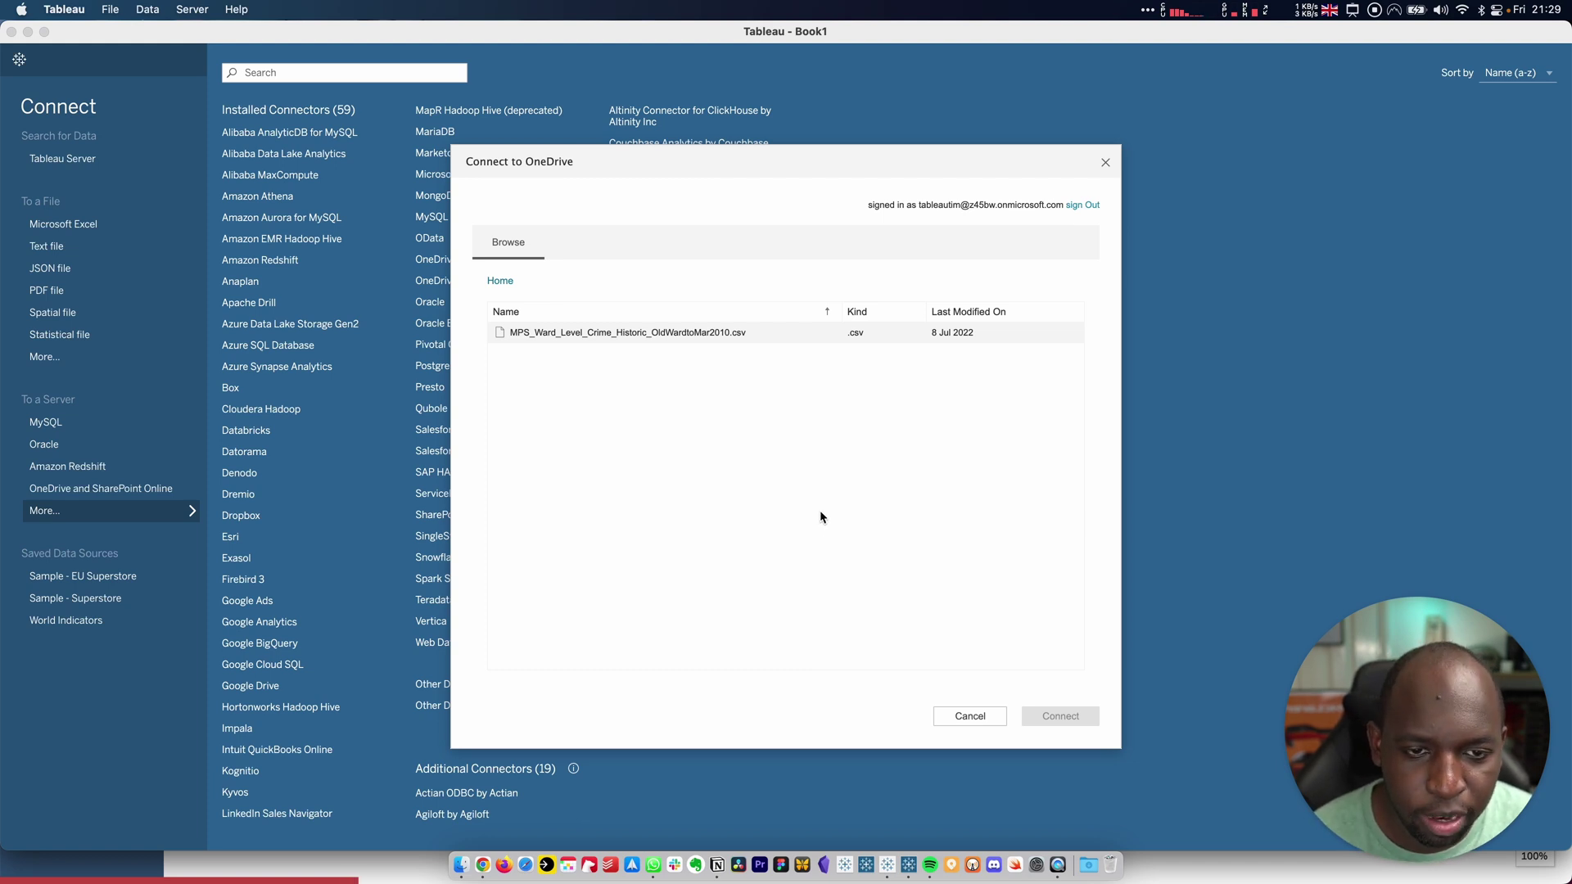
left_click(967, 717)
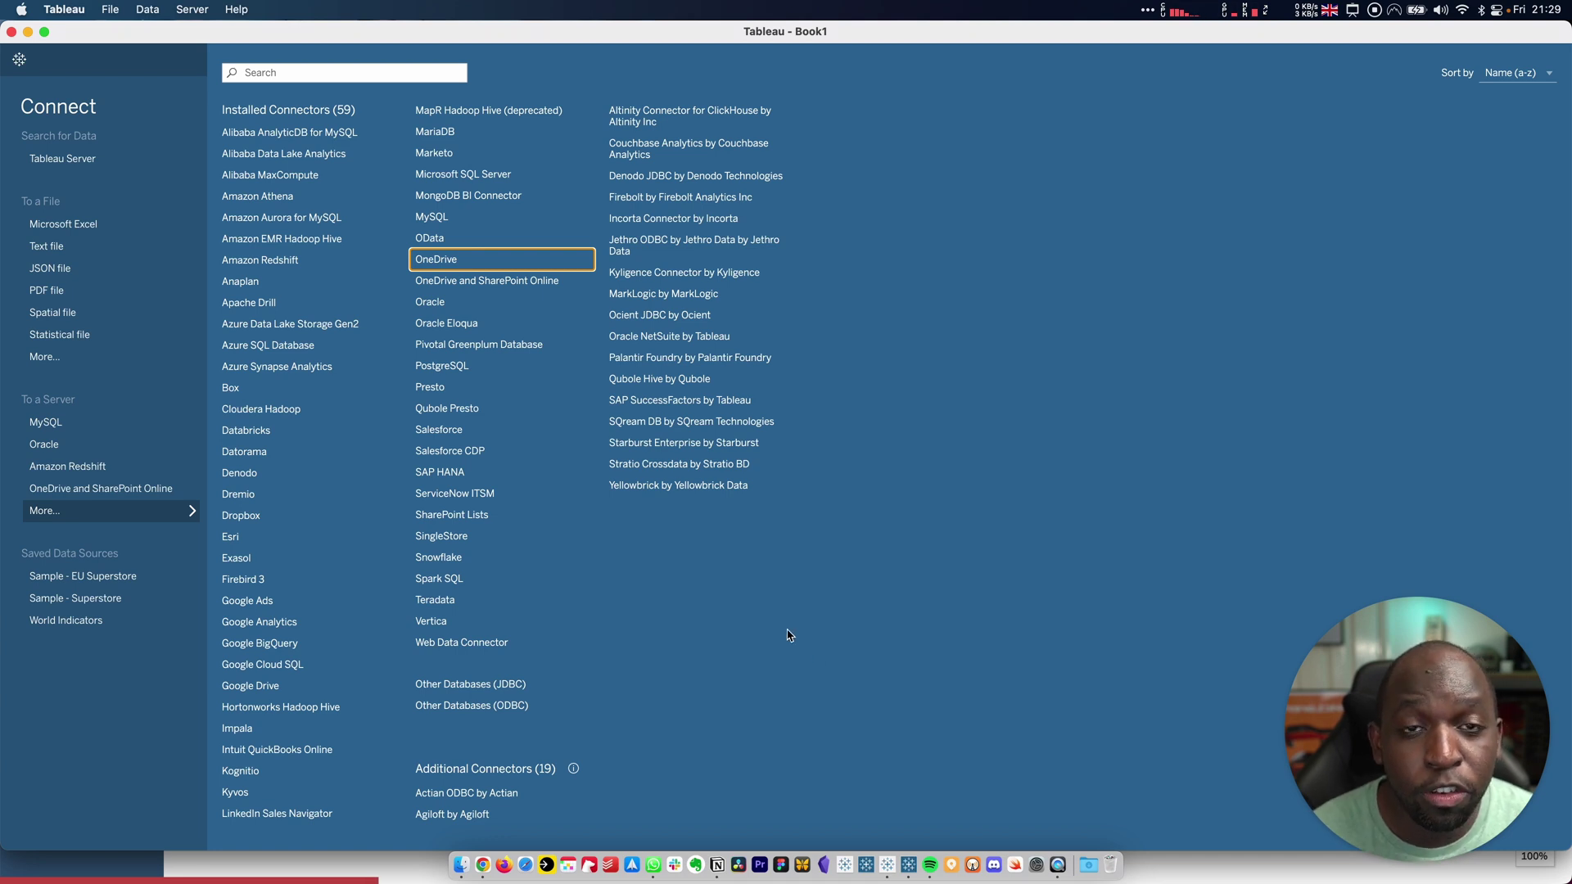
left_click(493, 526)
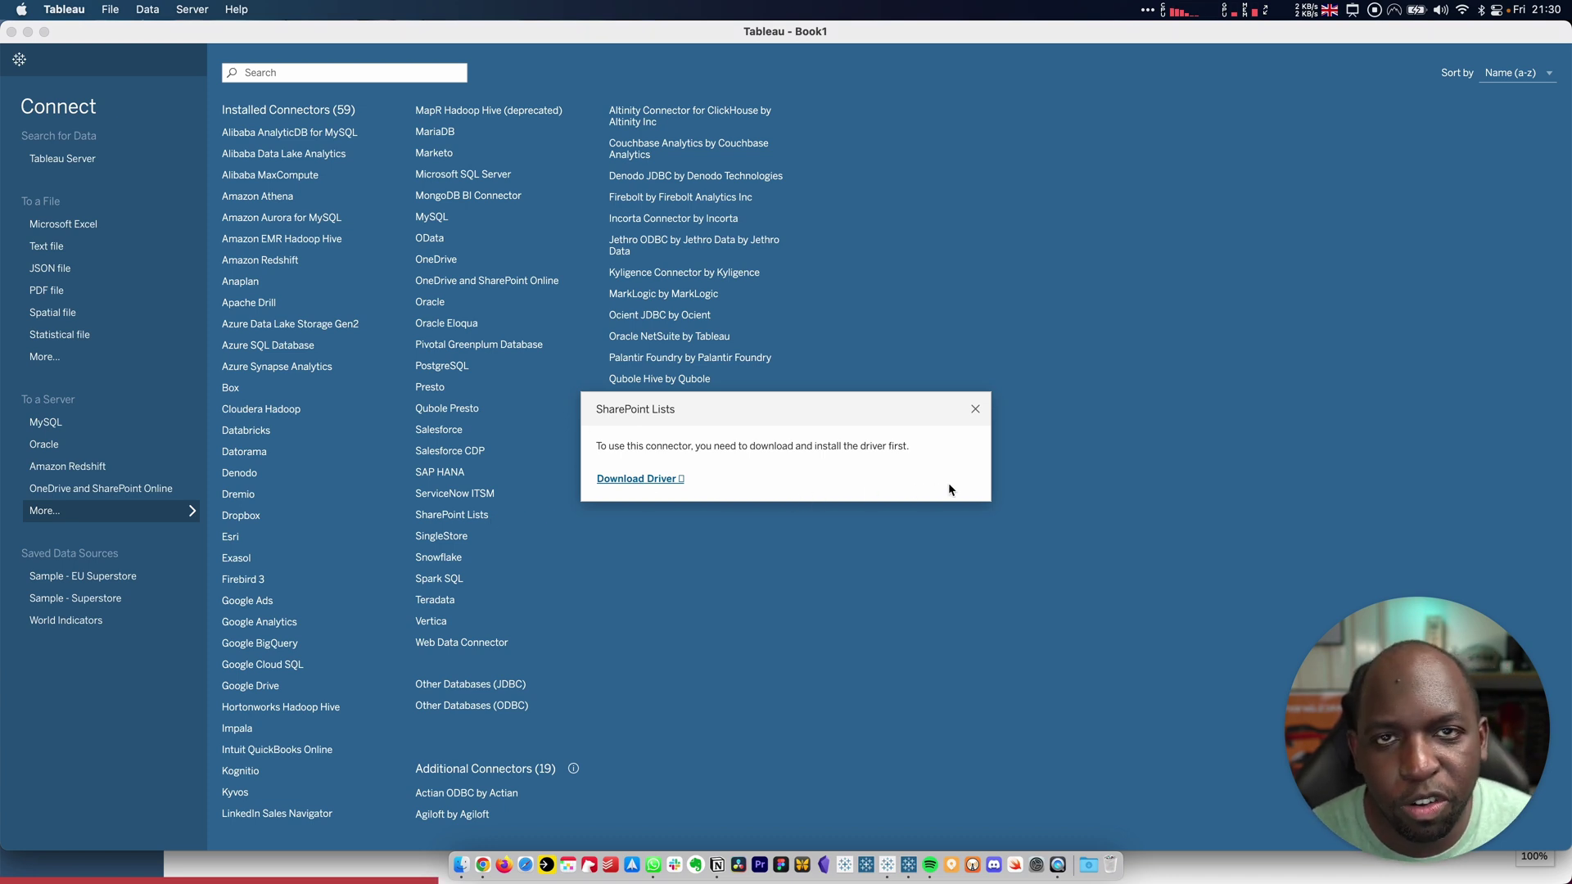
left_click(975, 410)
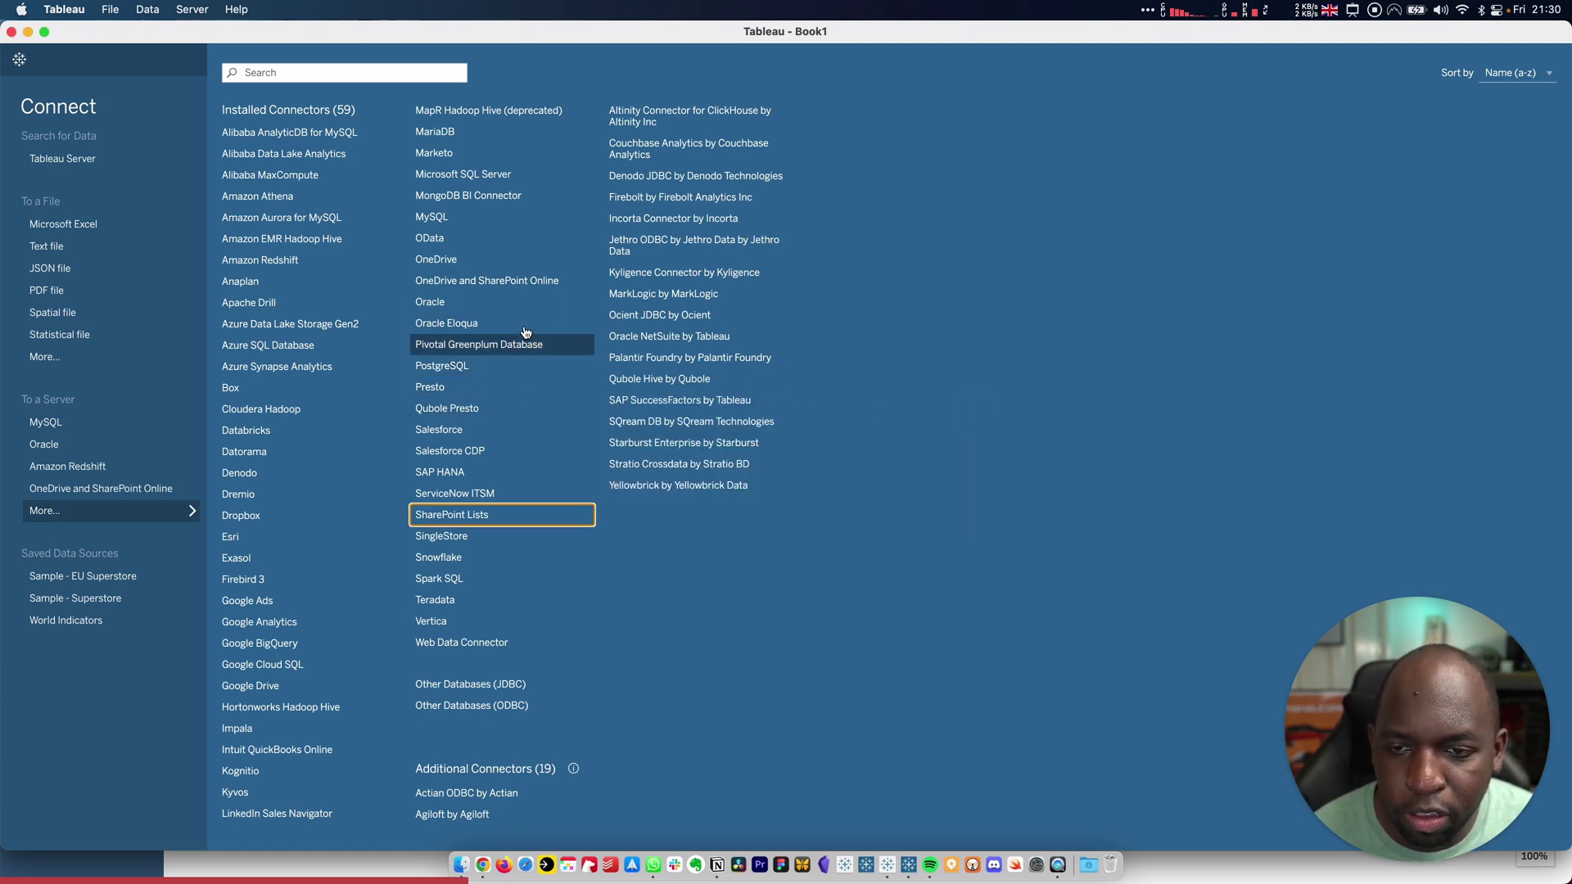
Start the OneDrive and SharePoint Online connection, sign in with the work account, and show all windows
left_click(522, 281)
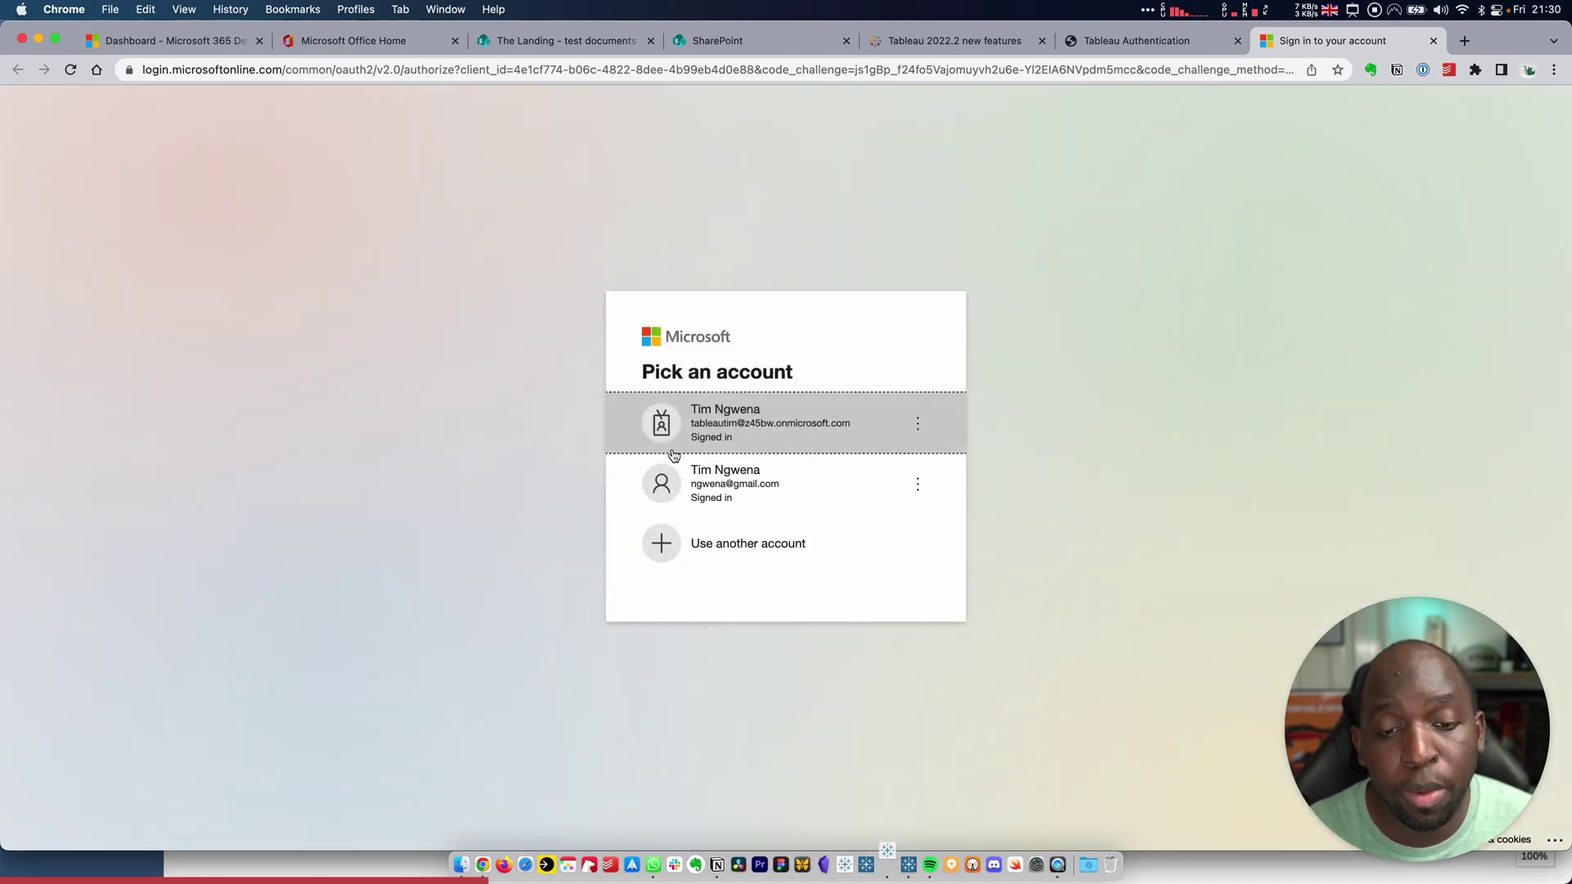
left_click(789, 446)
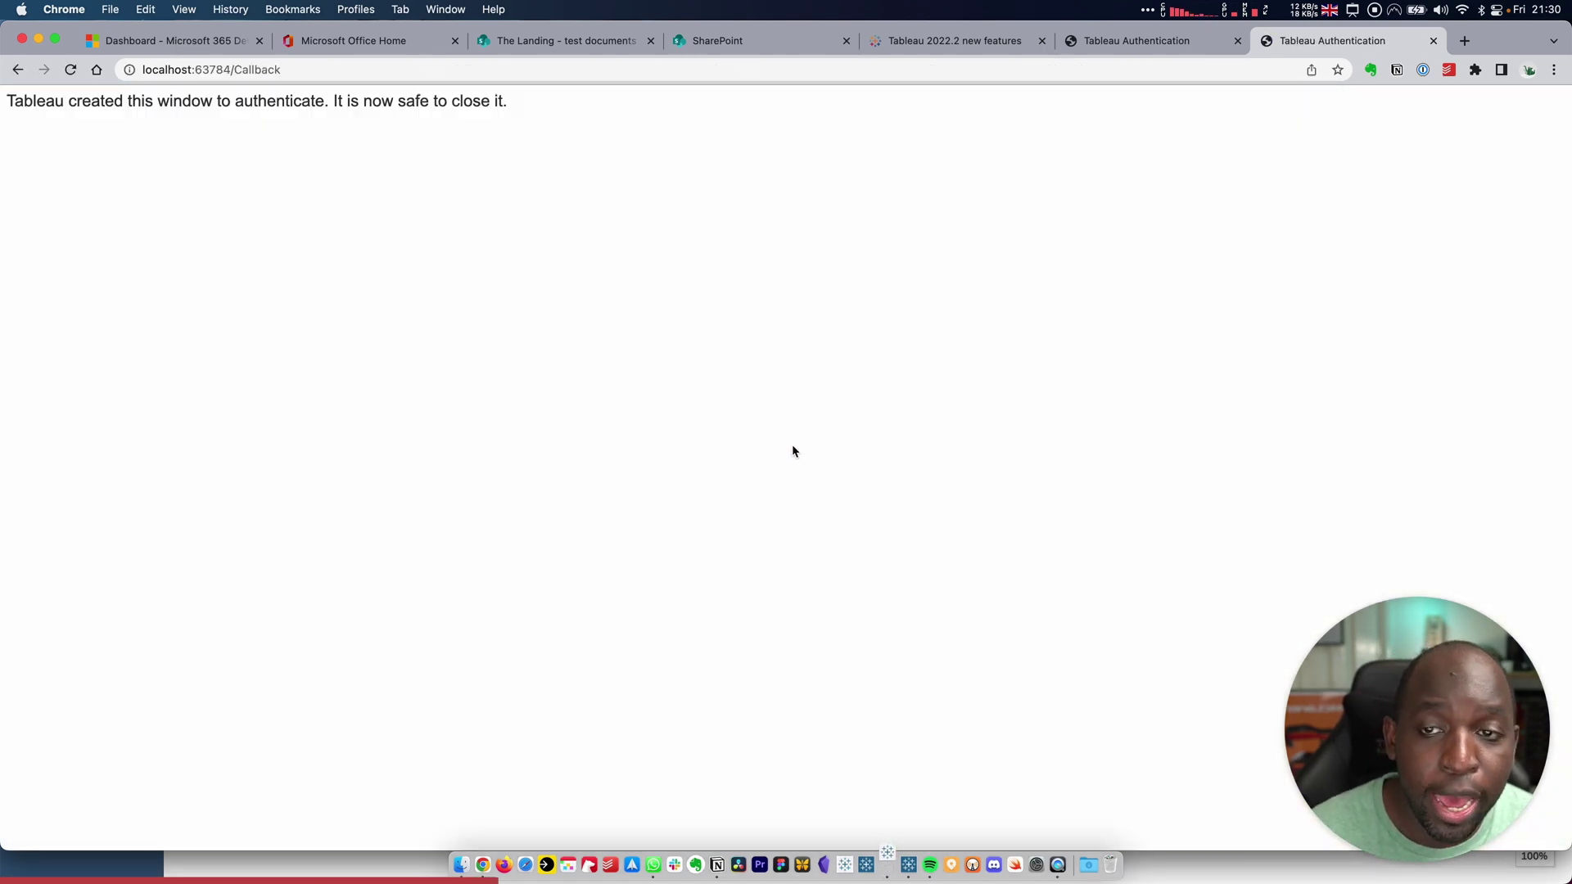
key("ctrl+Up")
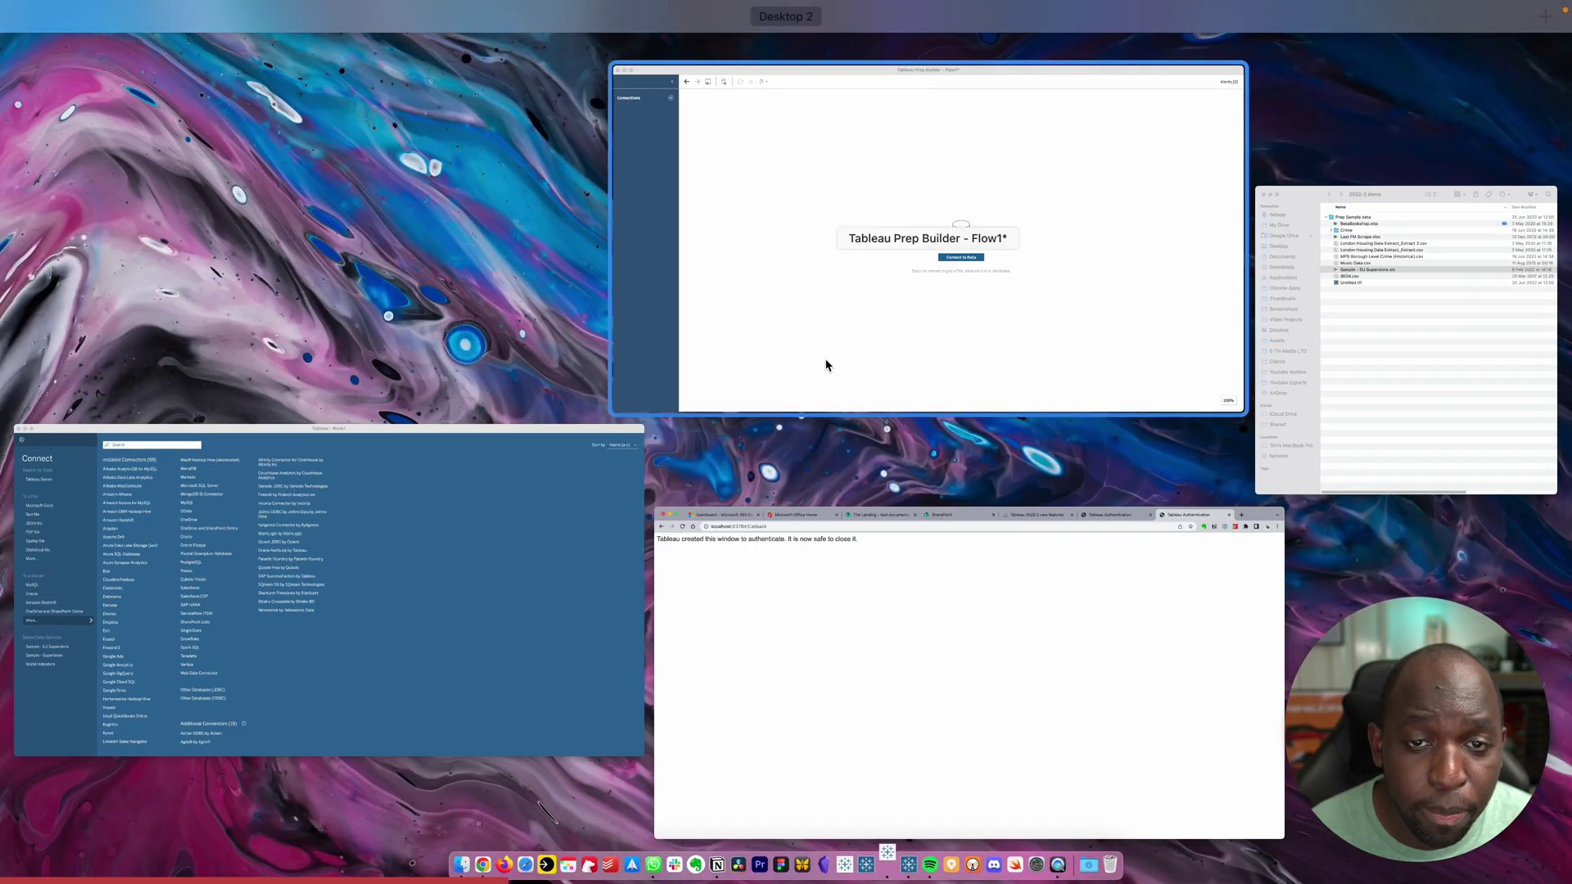
Back in Tableau, annotate the three source tabs, including shared files and SharePoint Sites, then clear the annotations
left_click(595, 704)
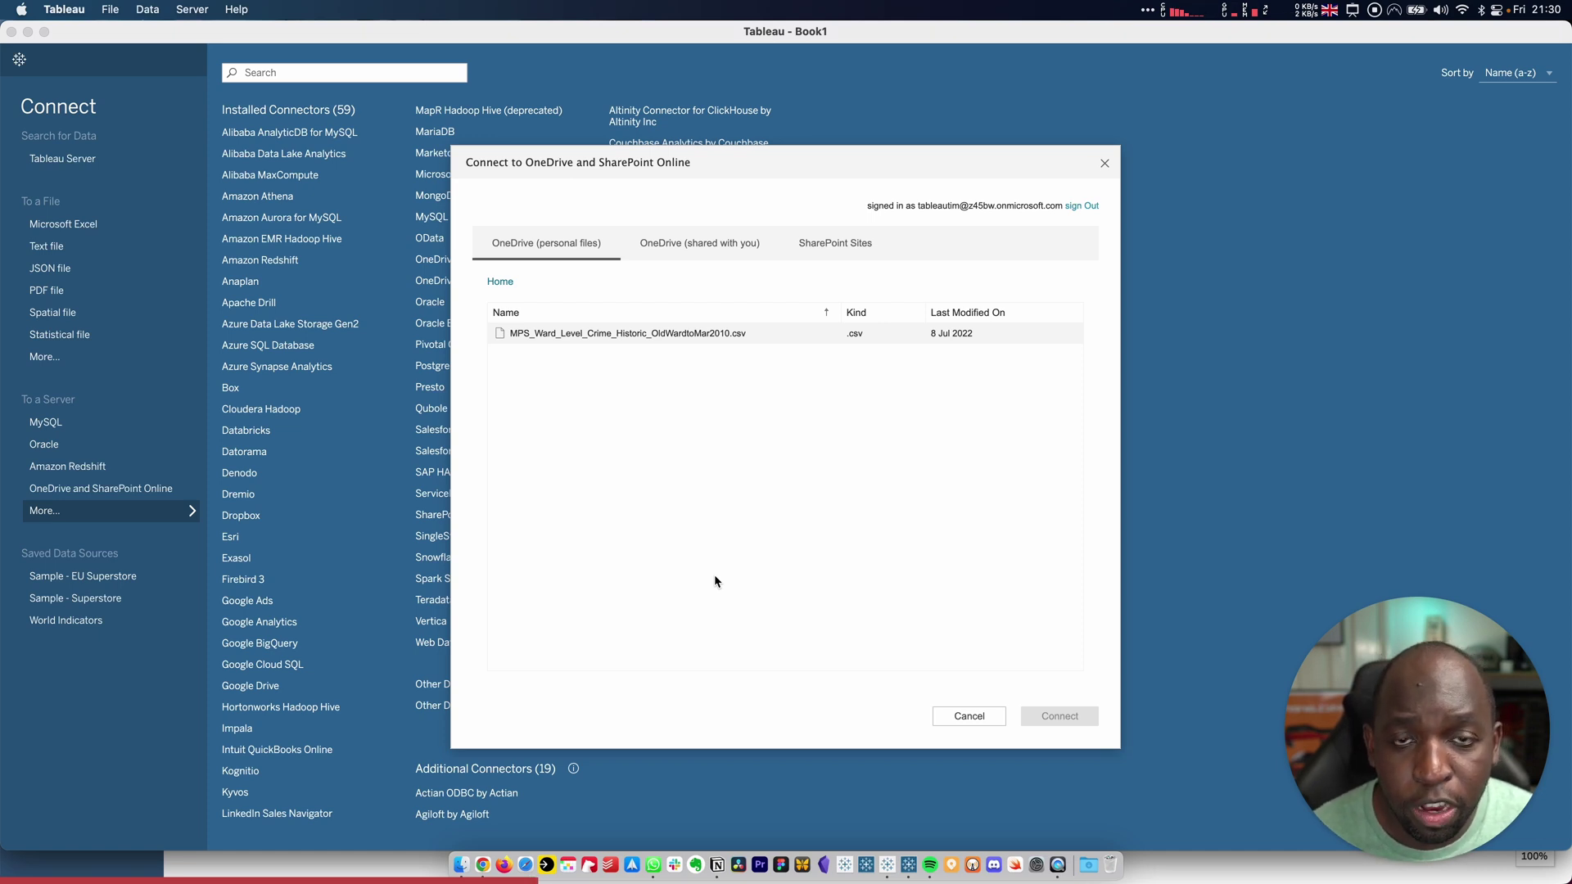
key("super+shift+a")
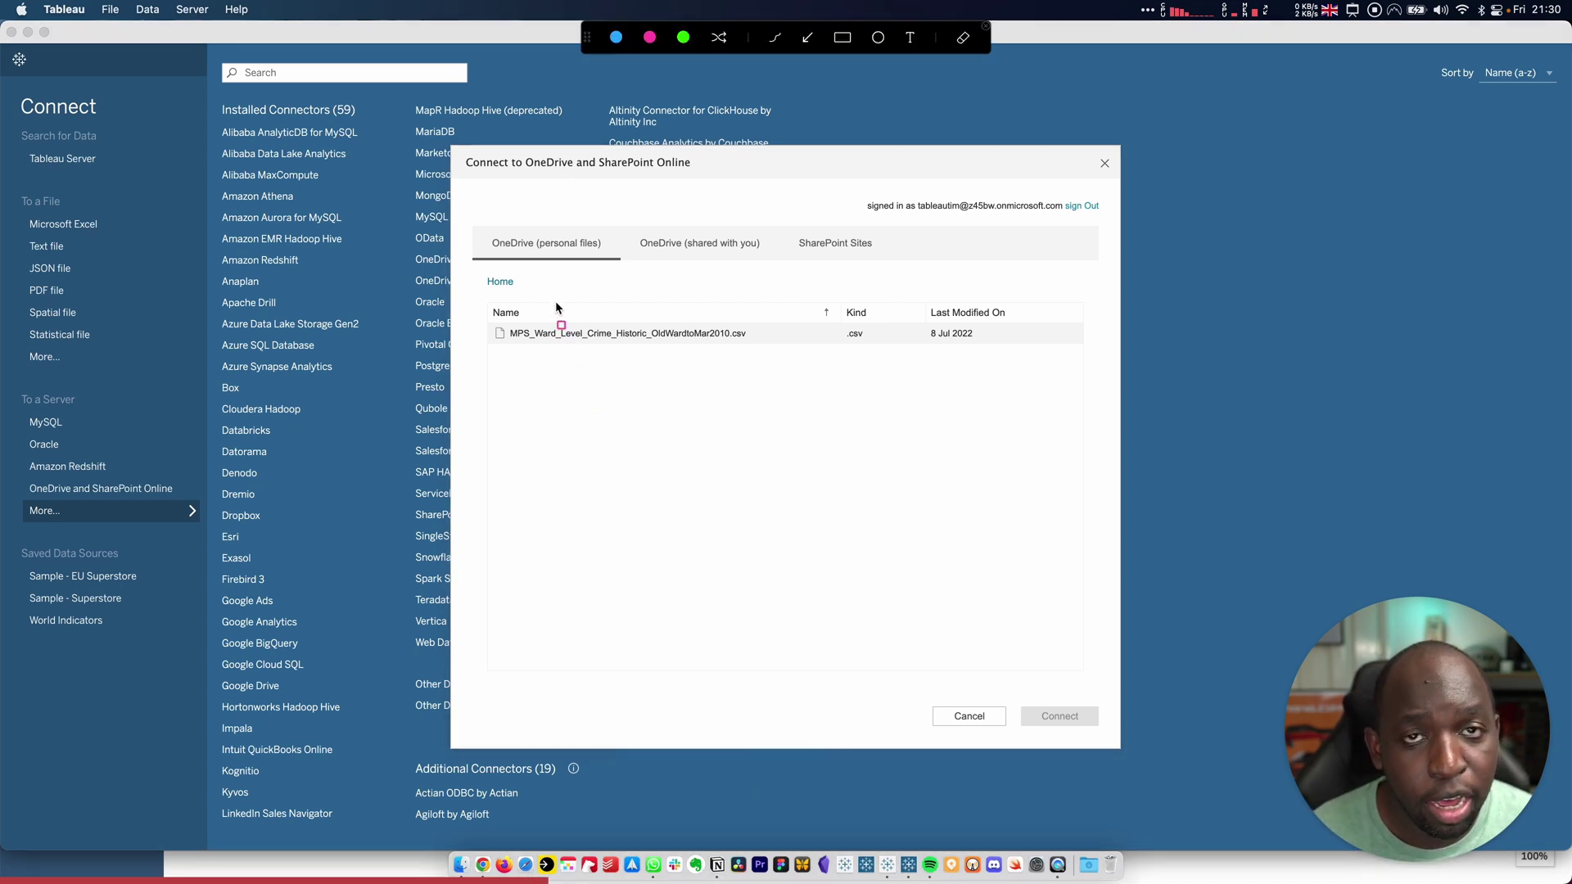
left_click_drag(465, 212, 968, 273)
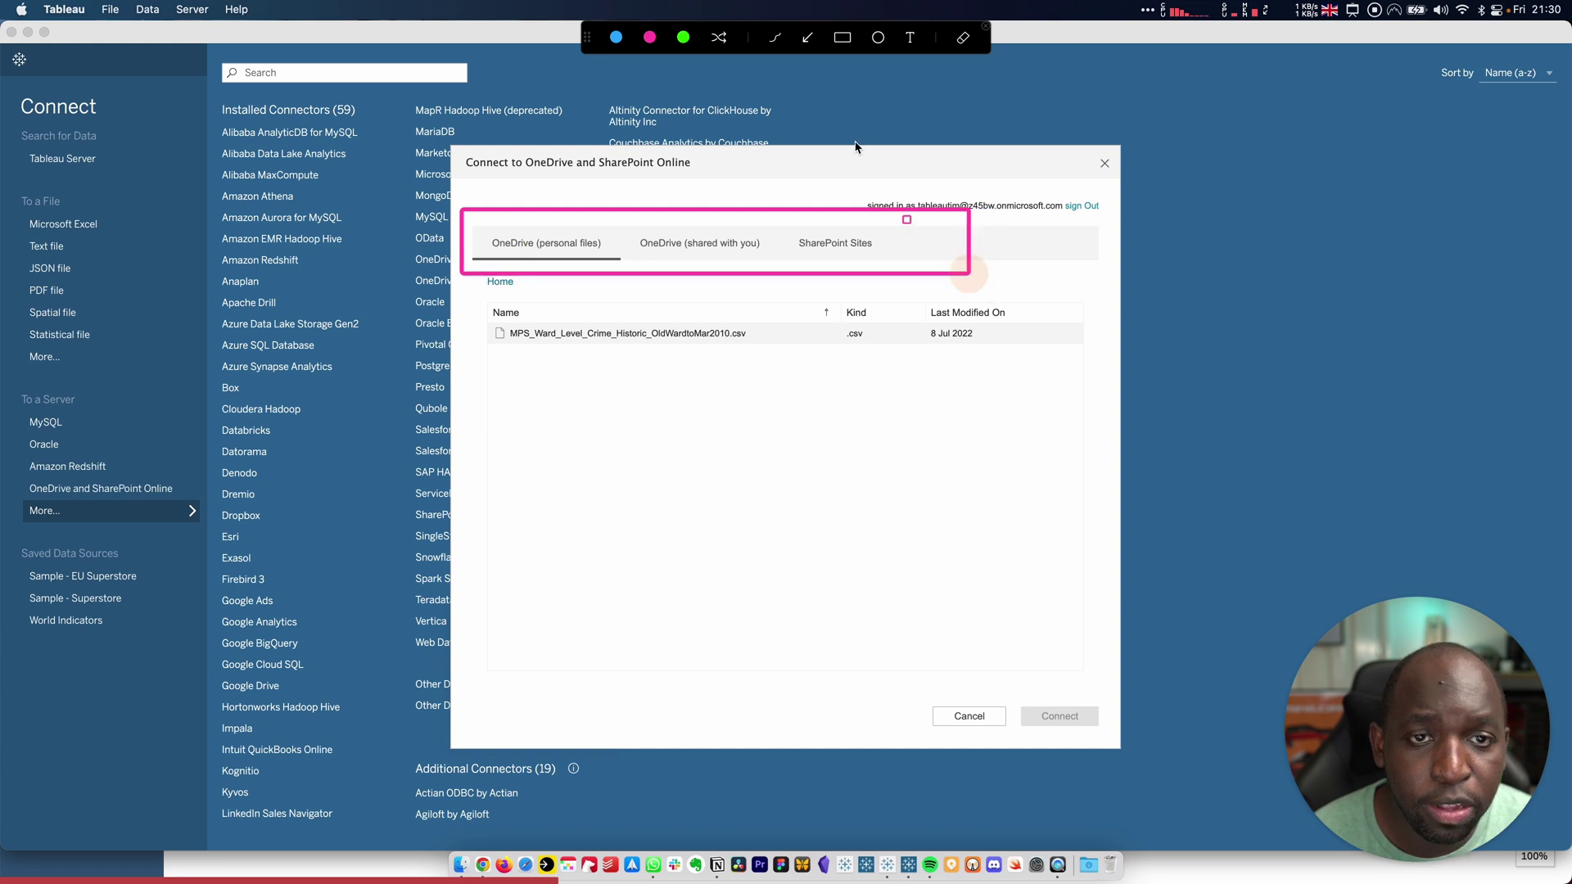
left_click(807, 37)
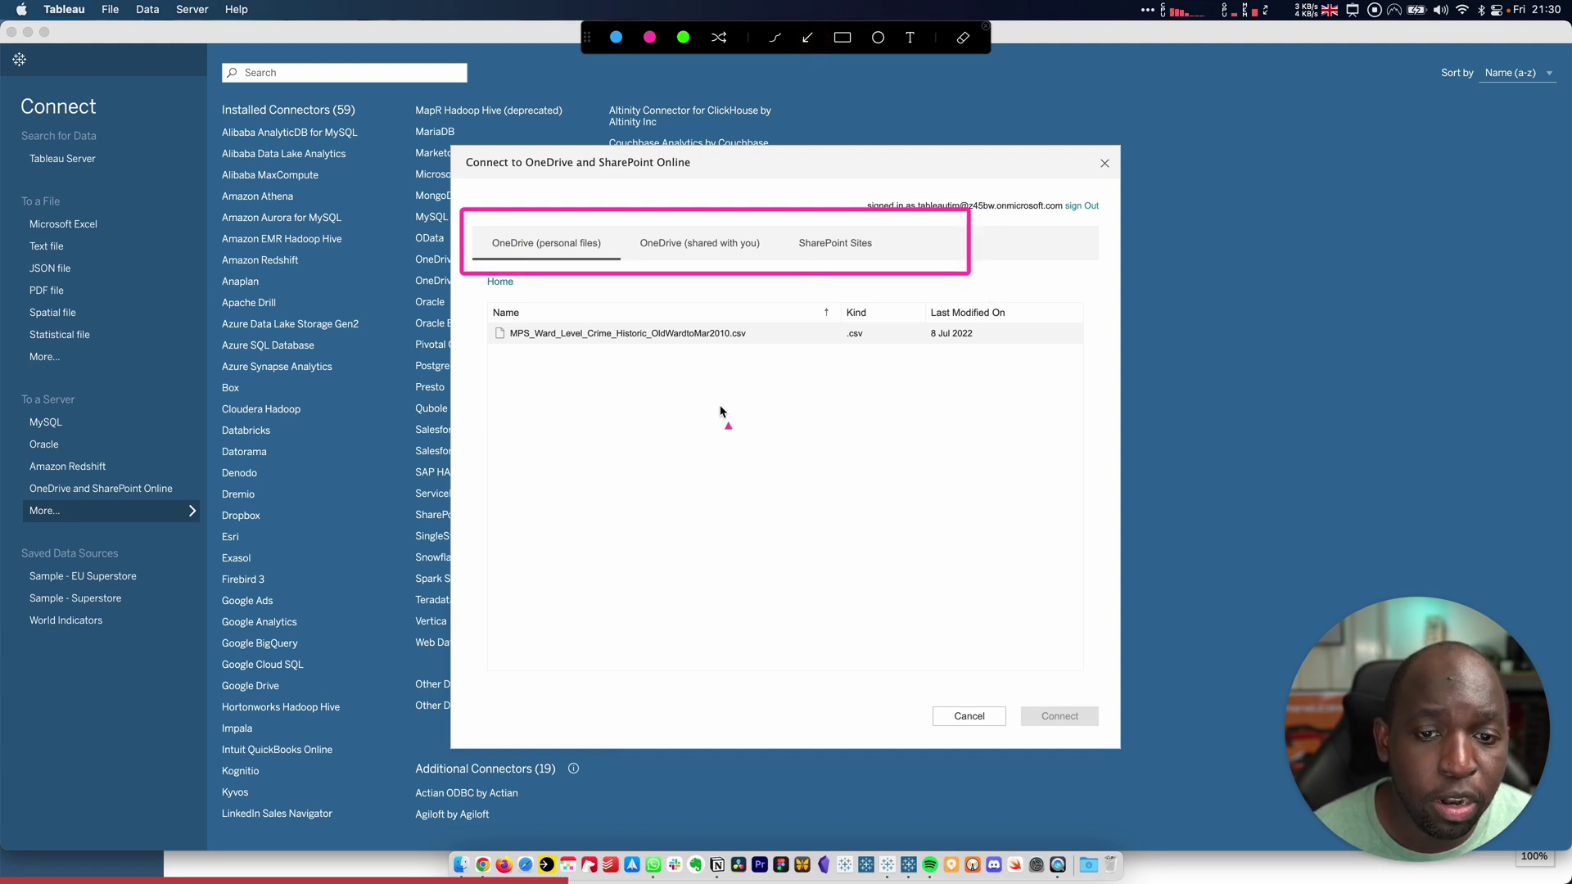
left_click_drag(720, 410, 691, 260)
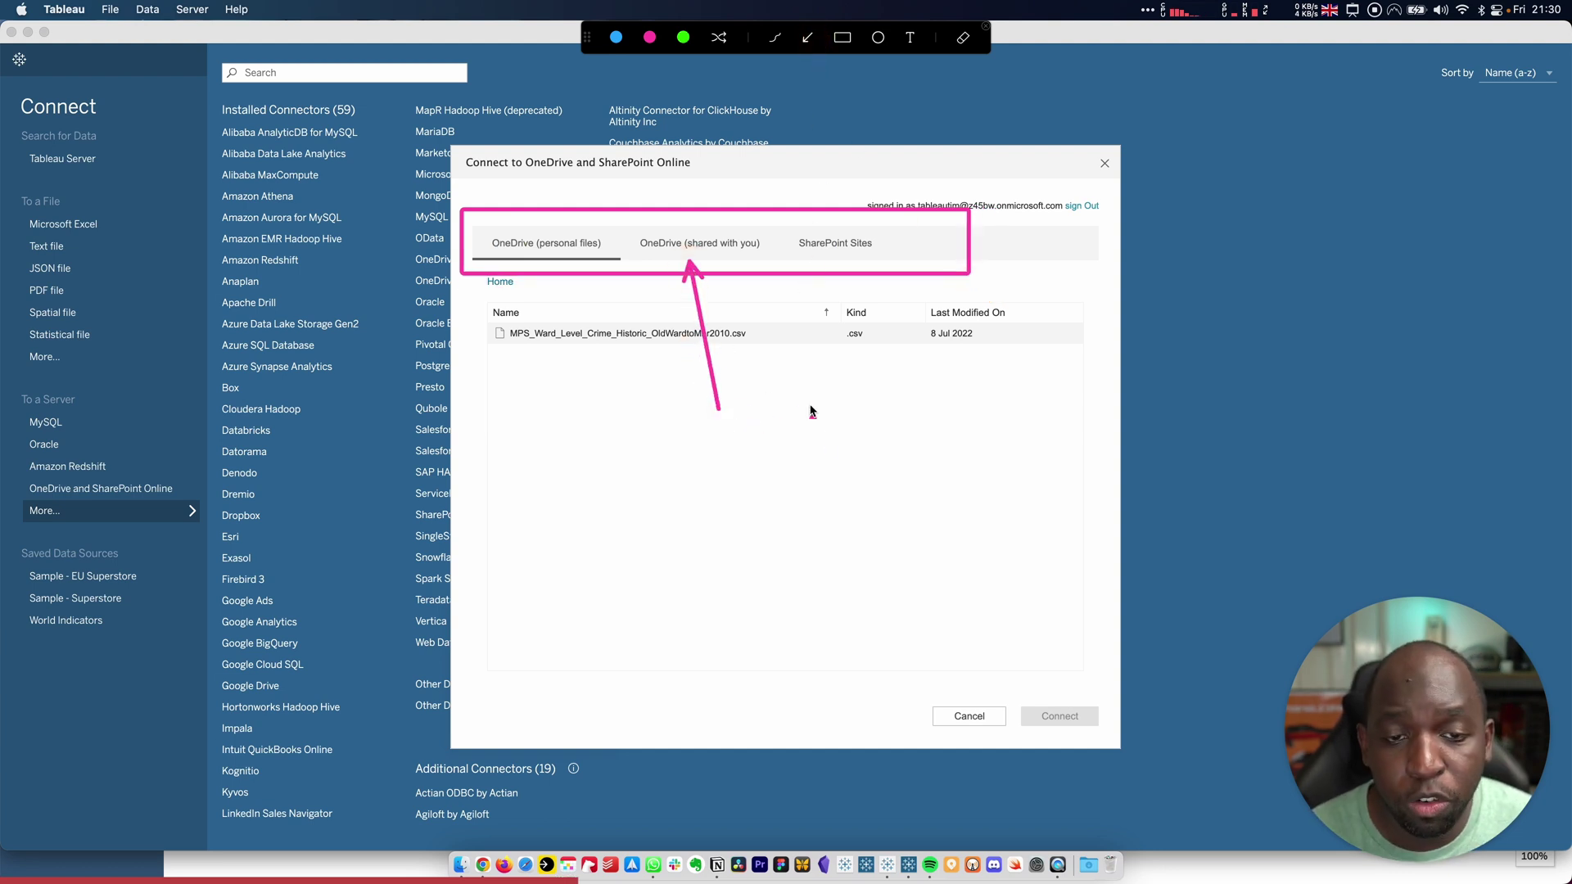
left_click_drag(812, 412, 835, 261)
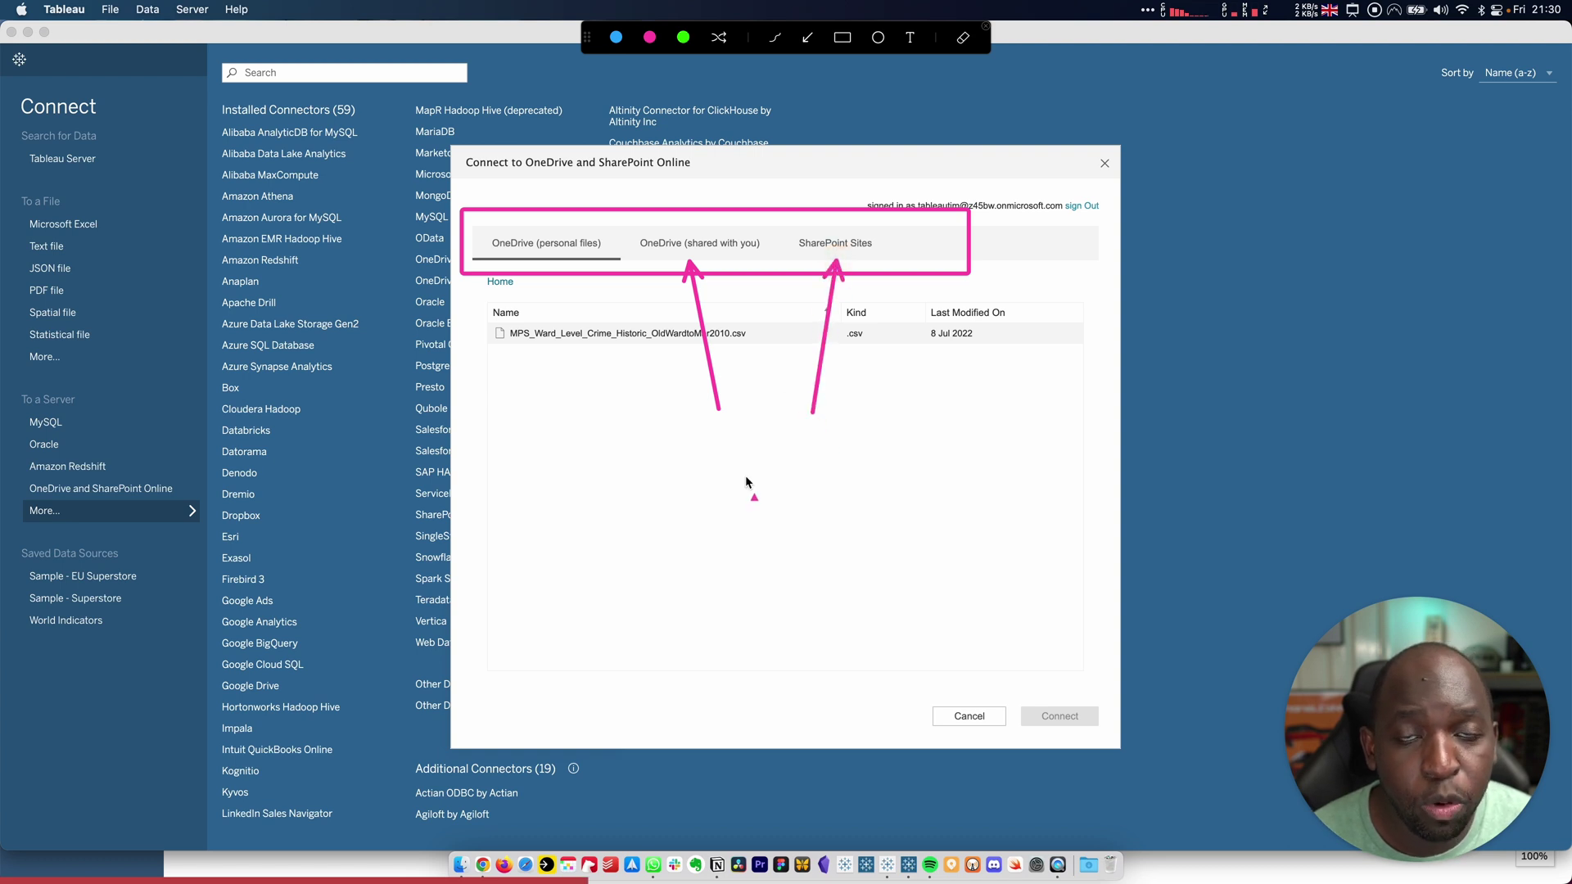
key("Escape")
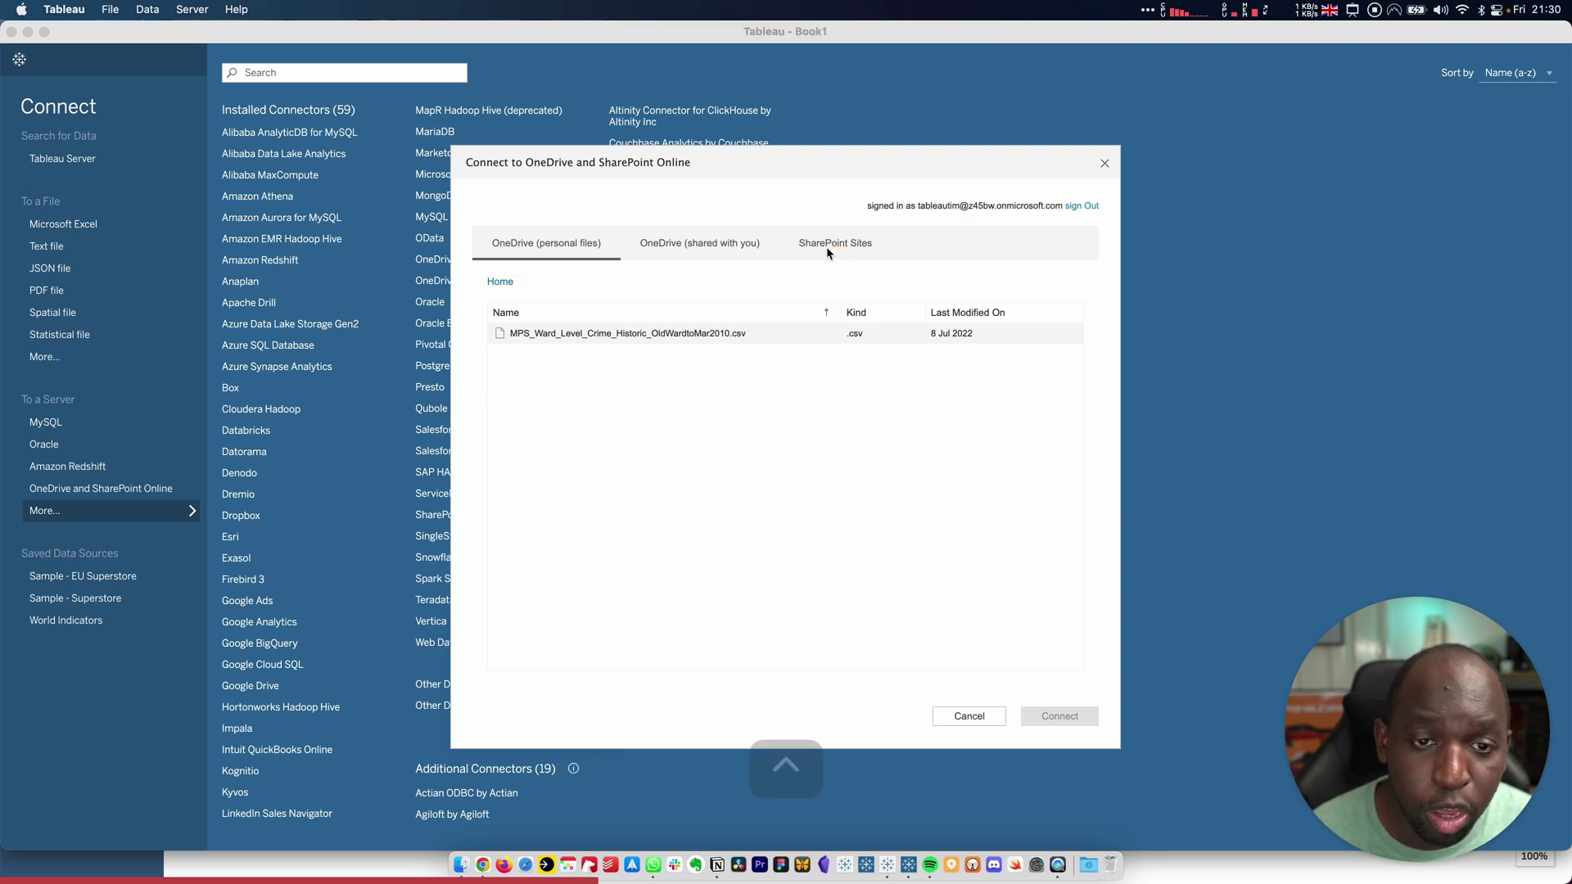
Sort SharePoint Sites newest-first and pick the MPS LSOA crime CSV from TableauTim's Documents library
left_click(828, 249)
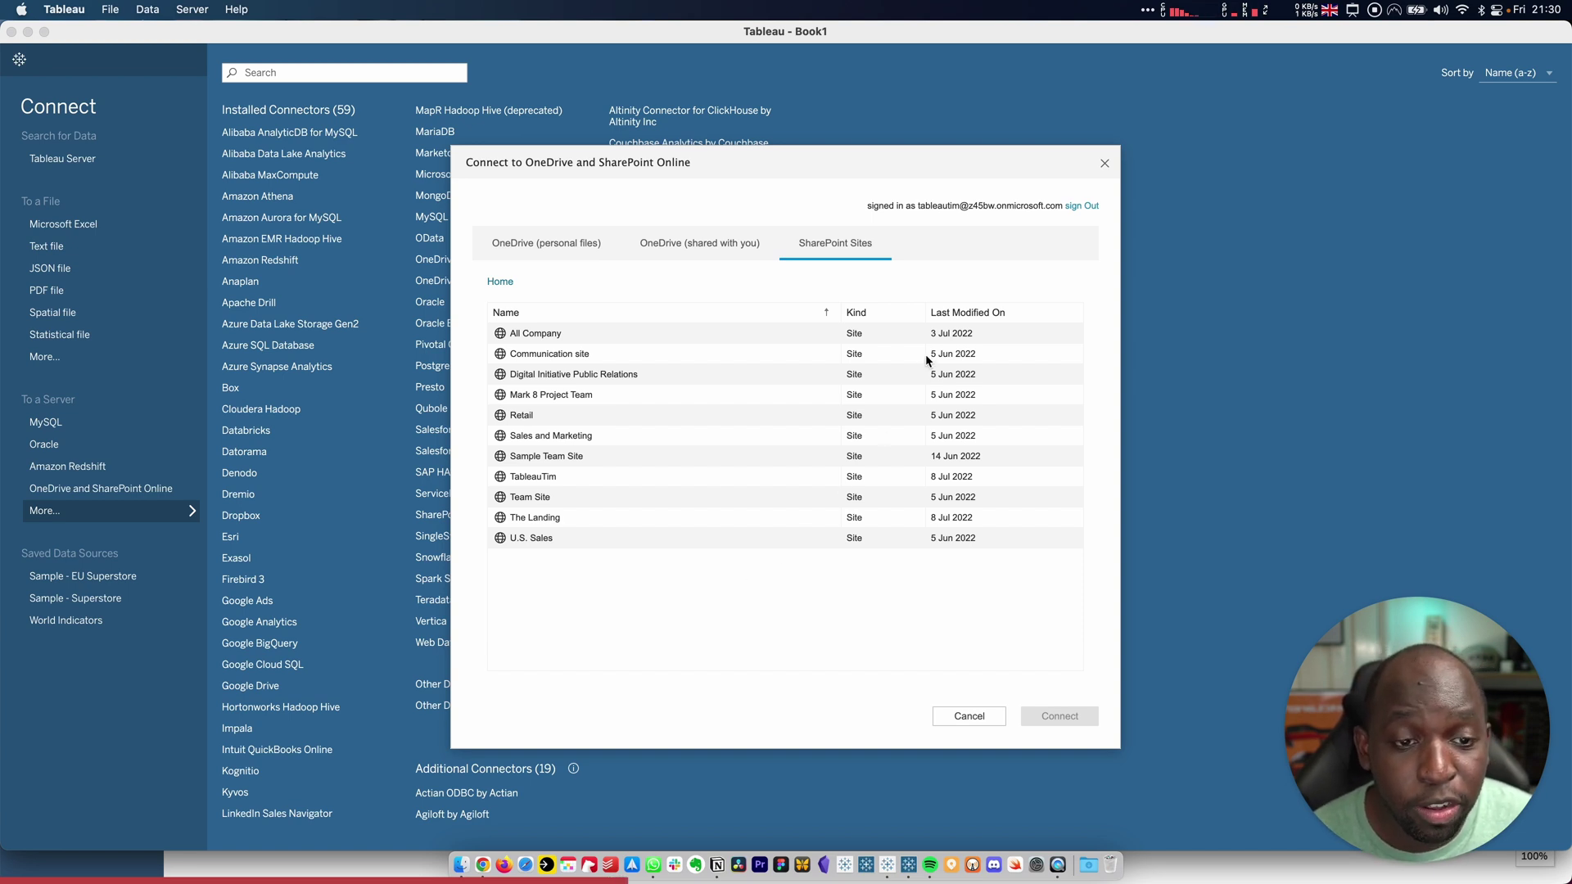
left_click(977, 316)
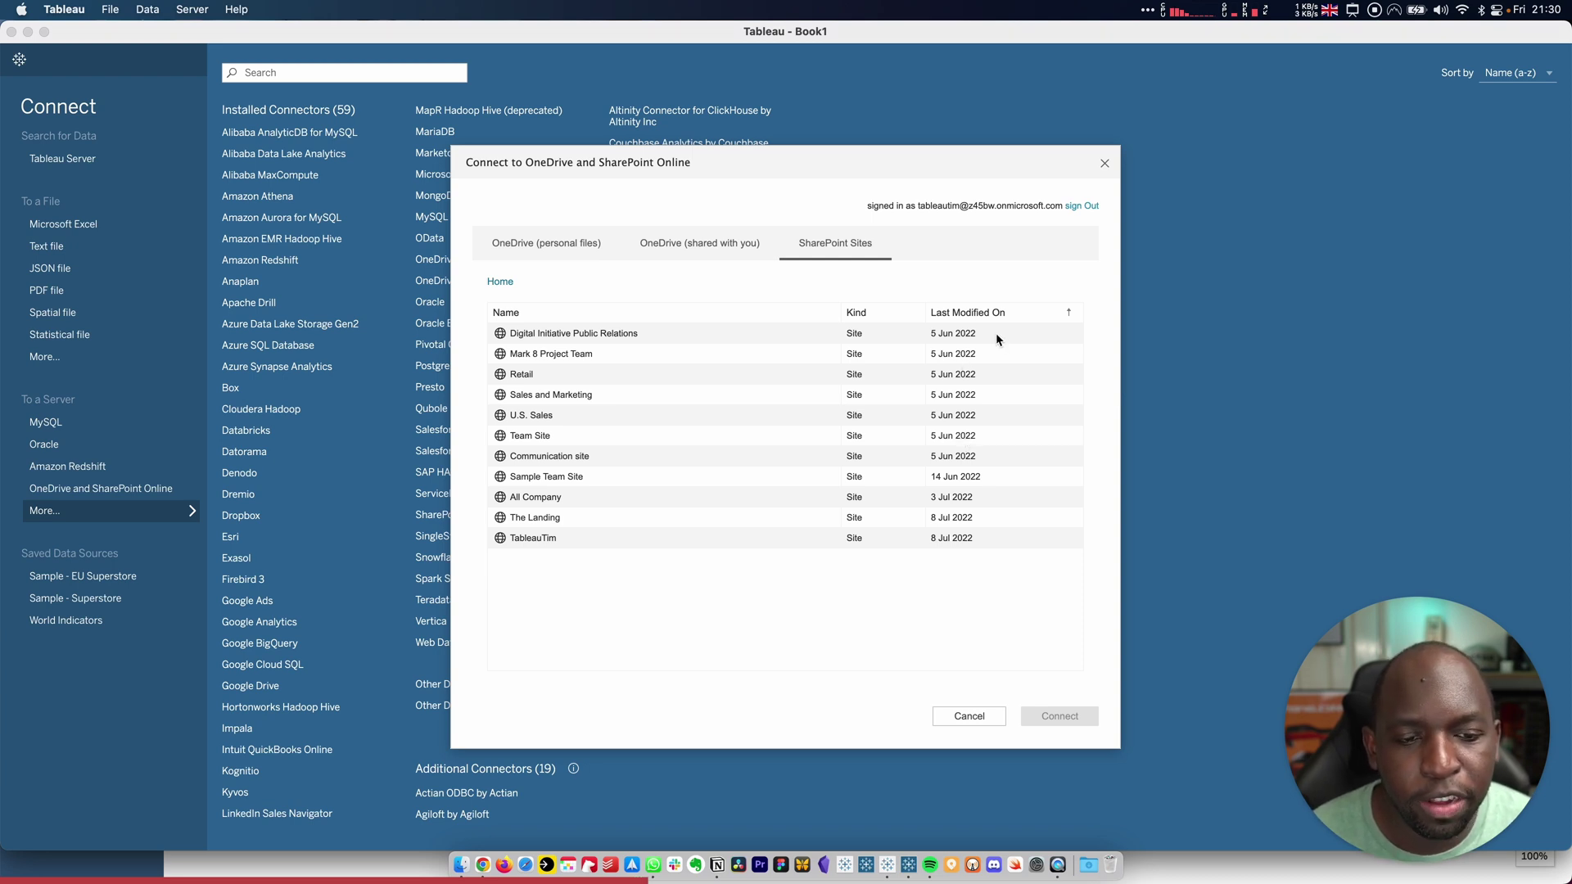
left_click(1004, 312)
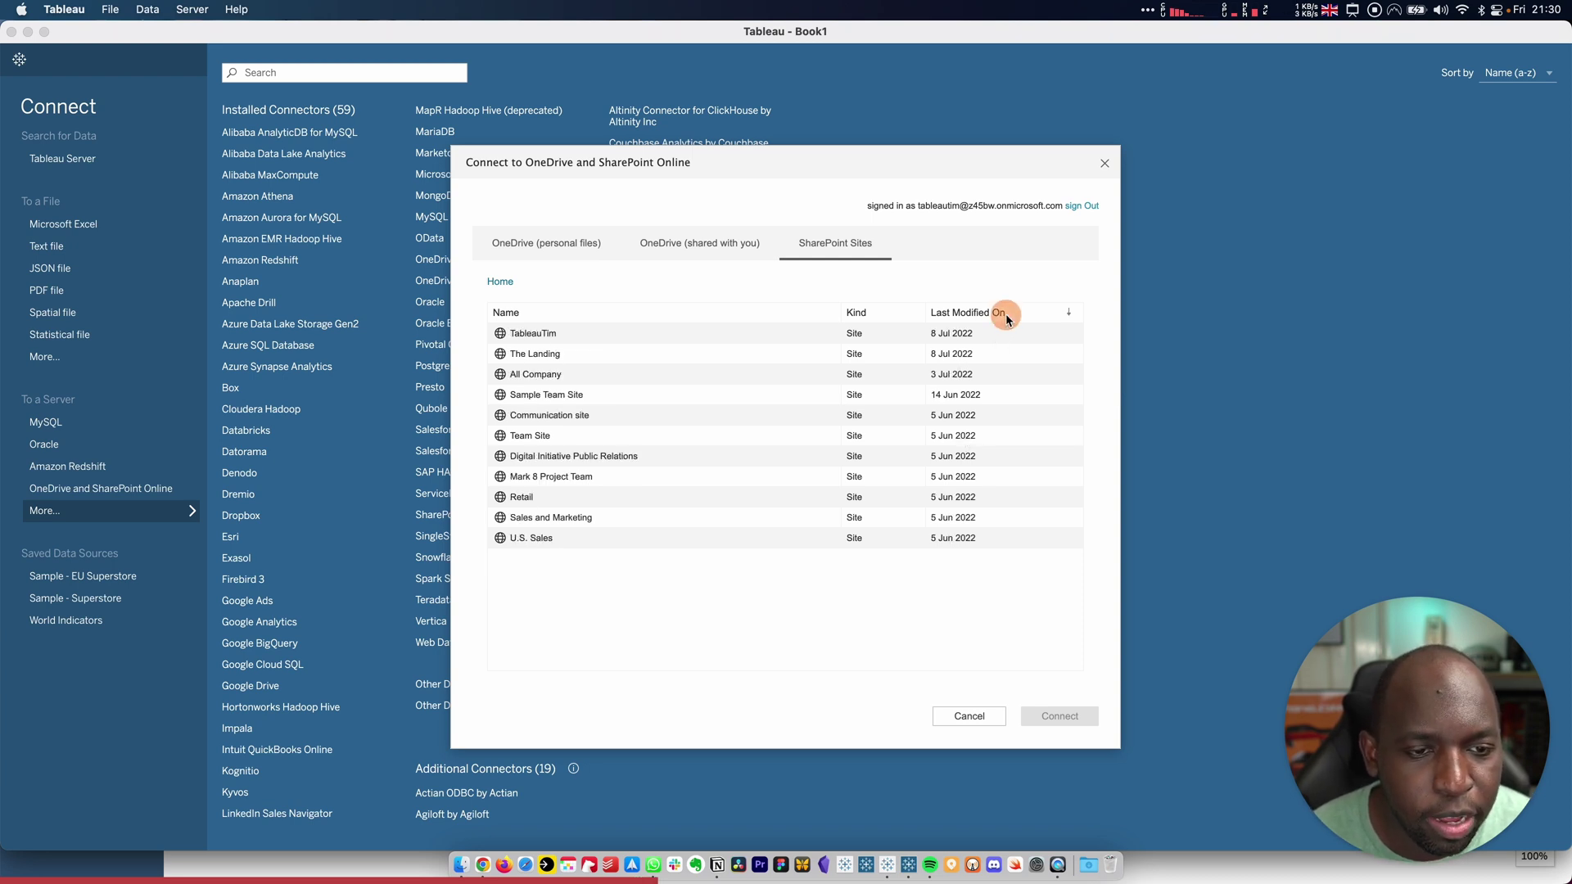
left_click(533, 333)
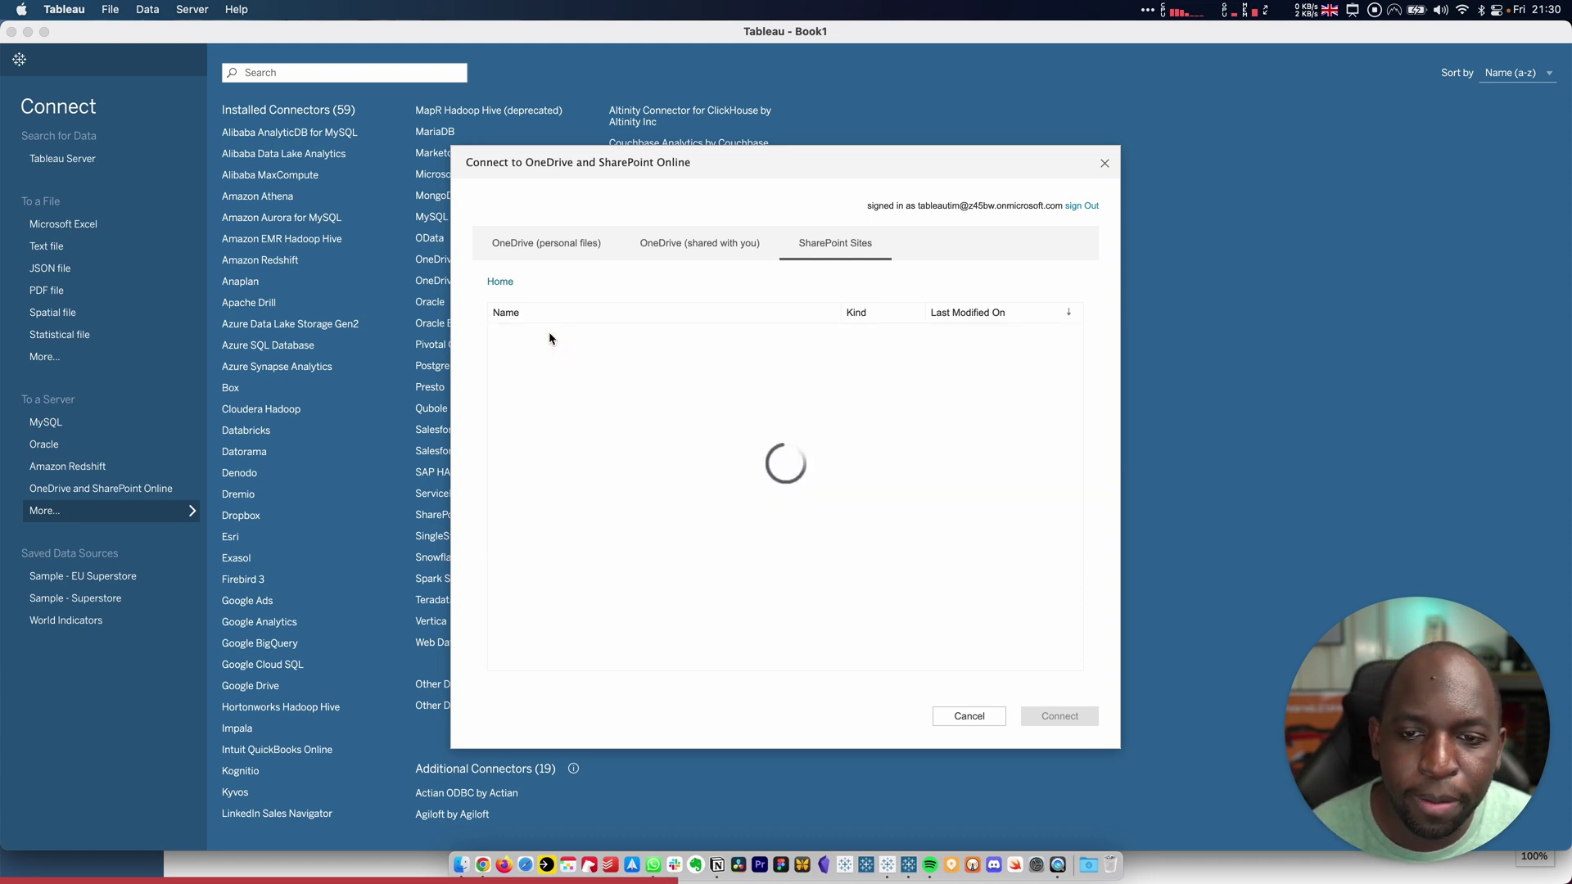
left_click(550, 338)
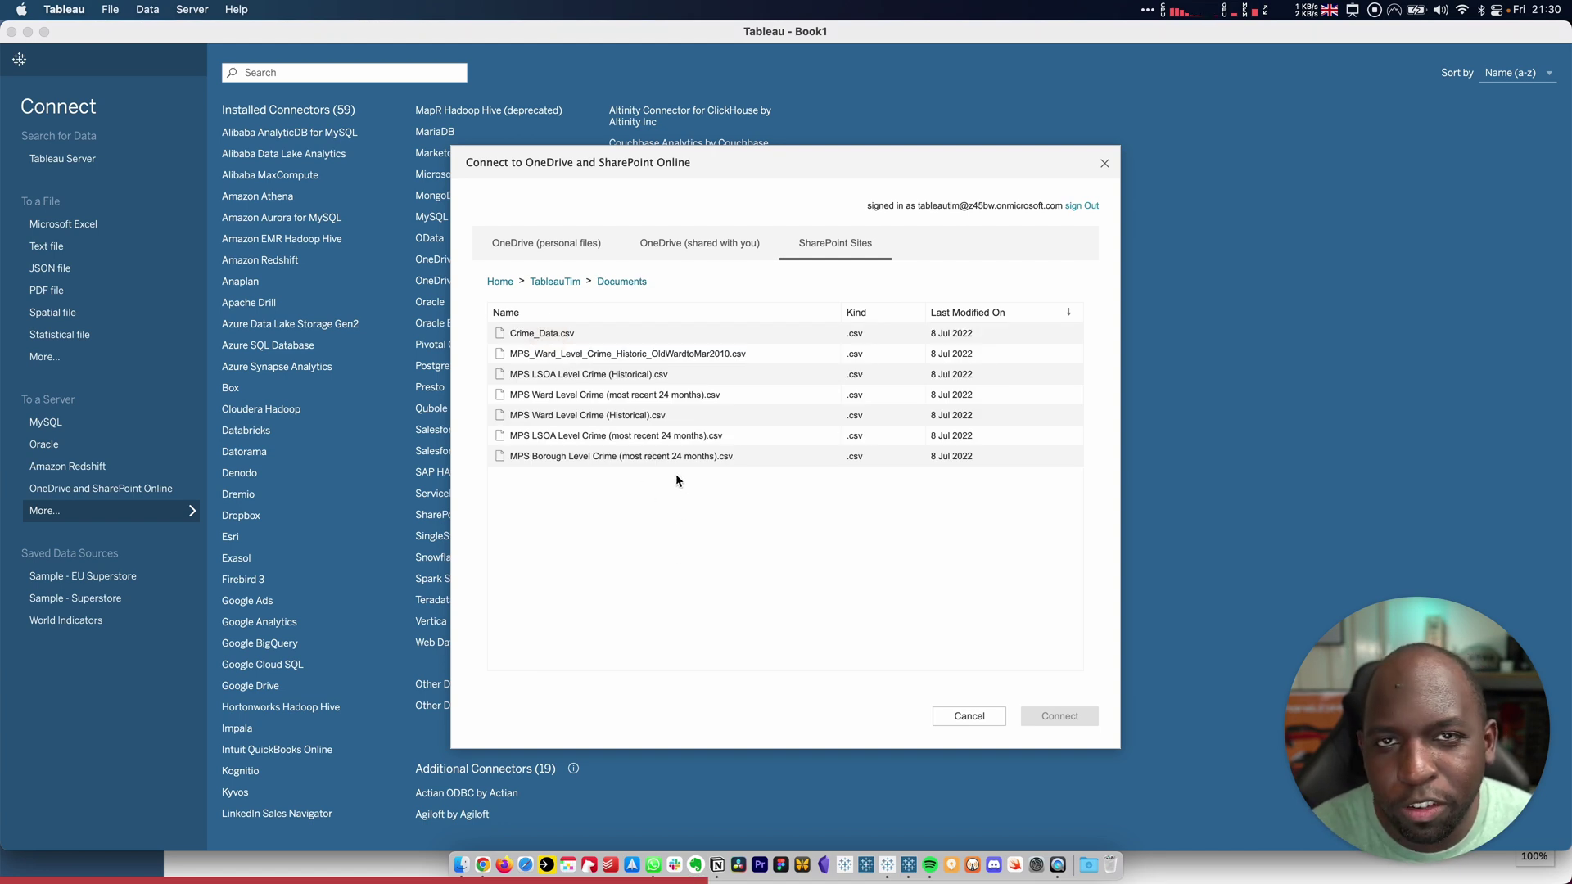
left_click(568, 339)
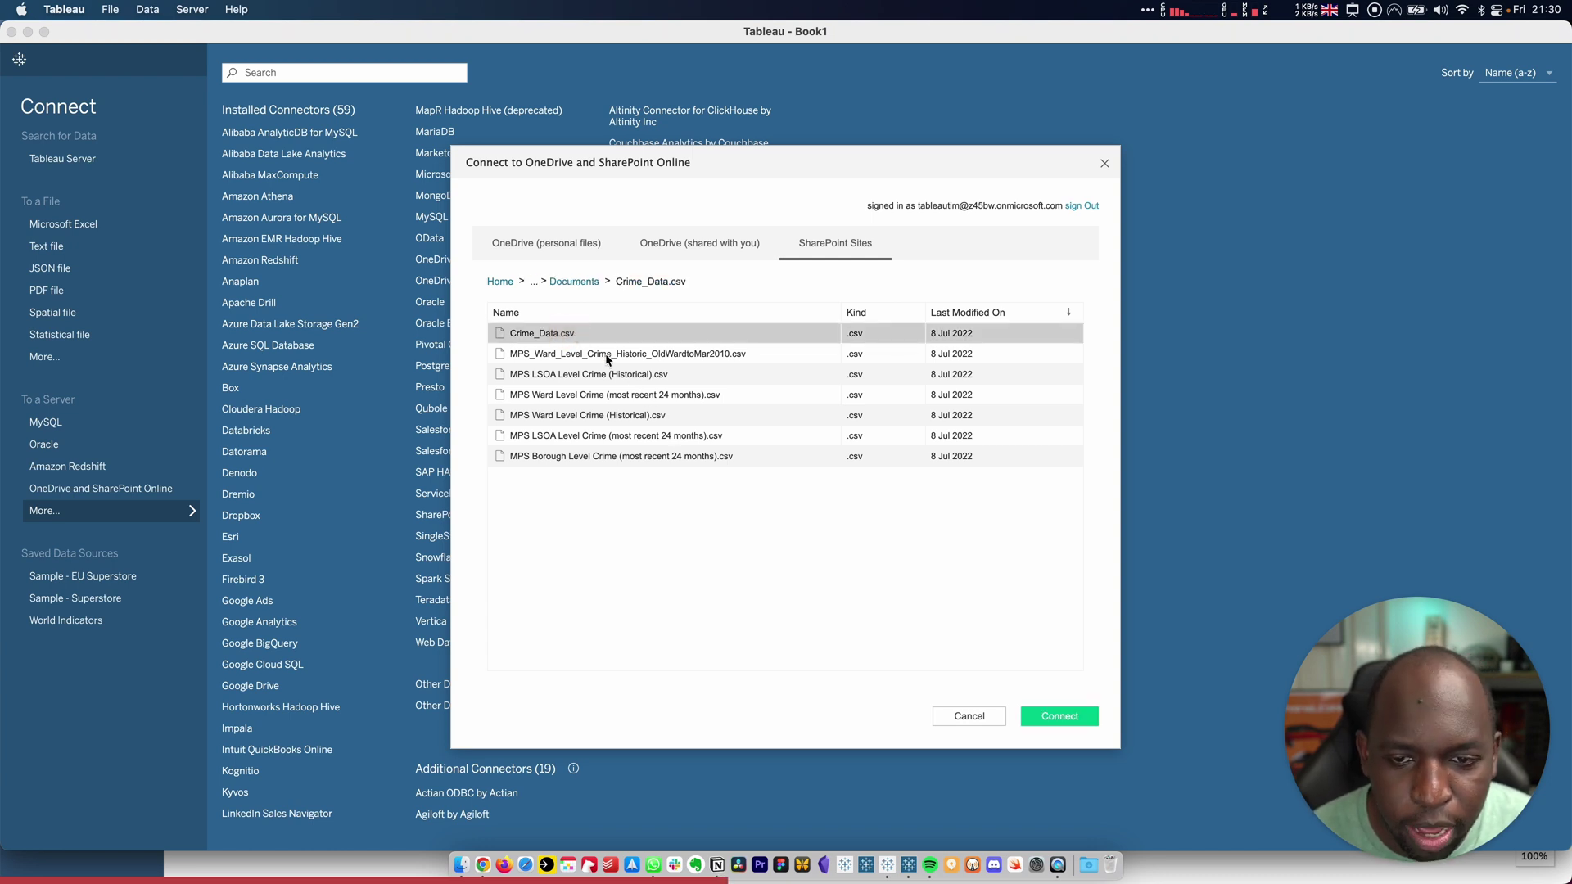
left_click(652, 438)
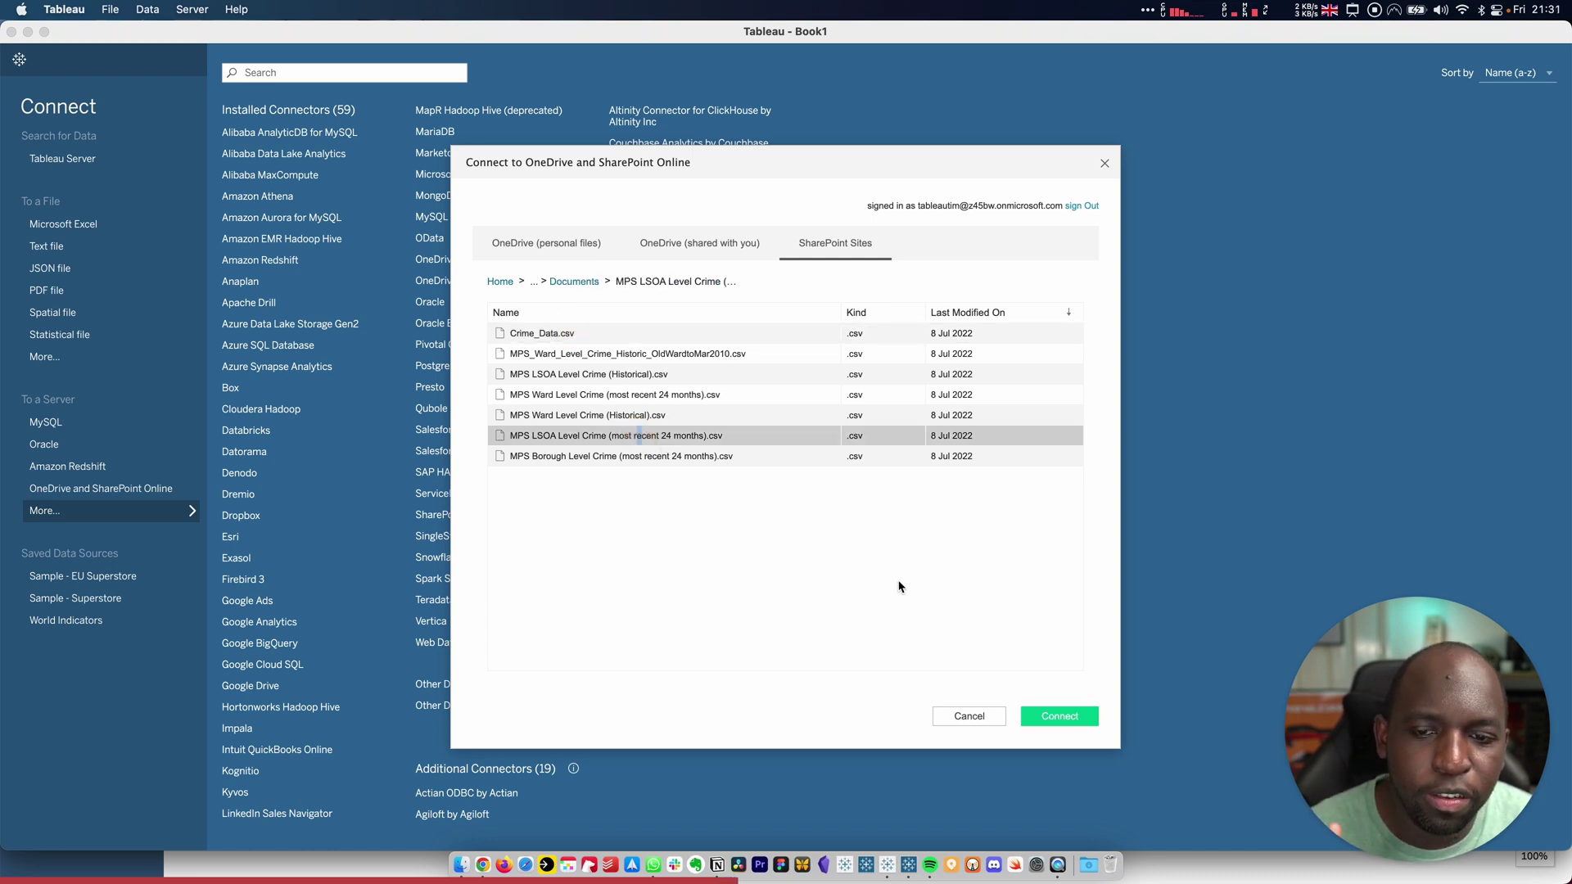
Connect to the LSOA crime CSV and inspect column F1 and the field sort options
left_click(1054, 716)
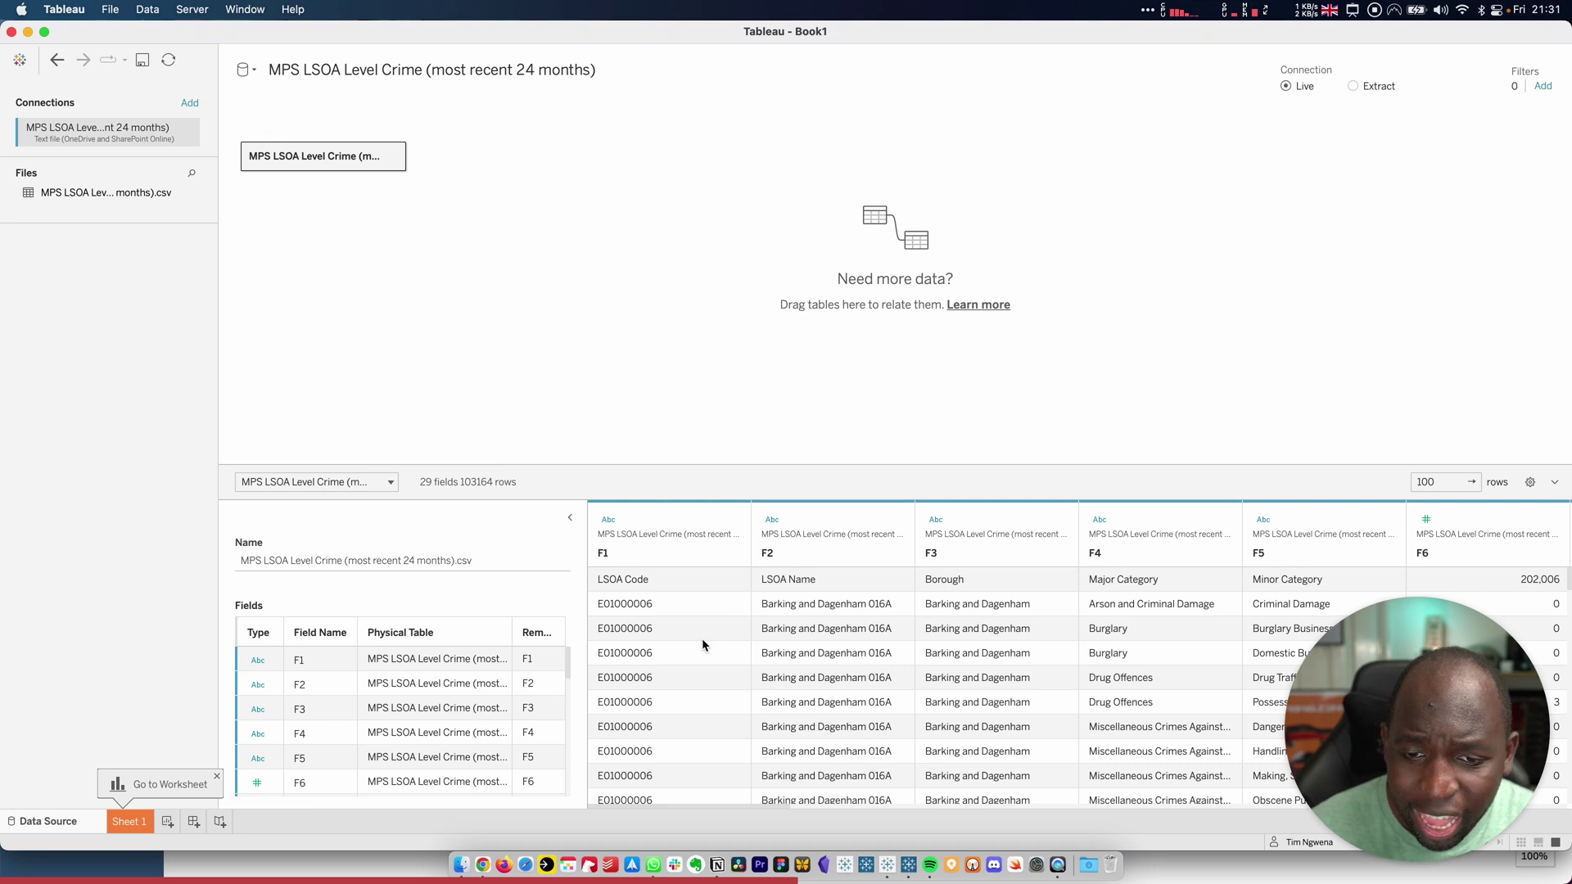
left_click(723, 584)
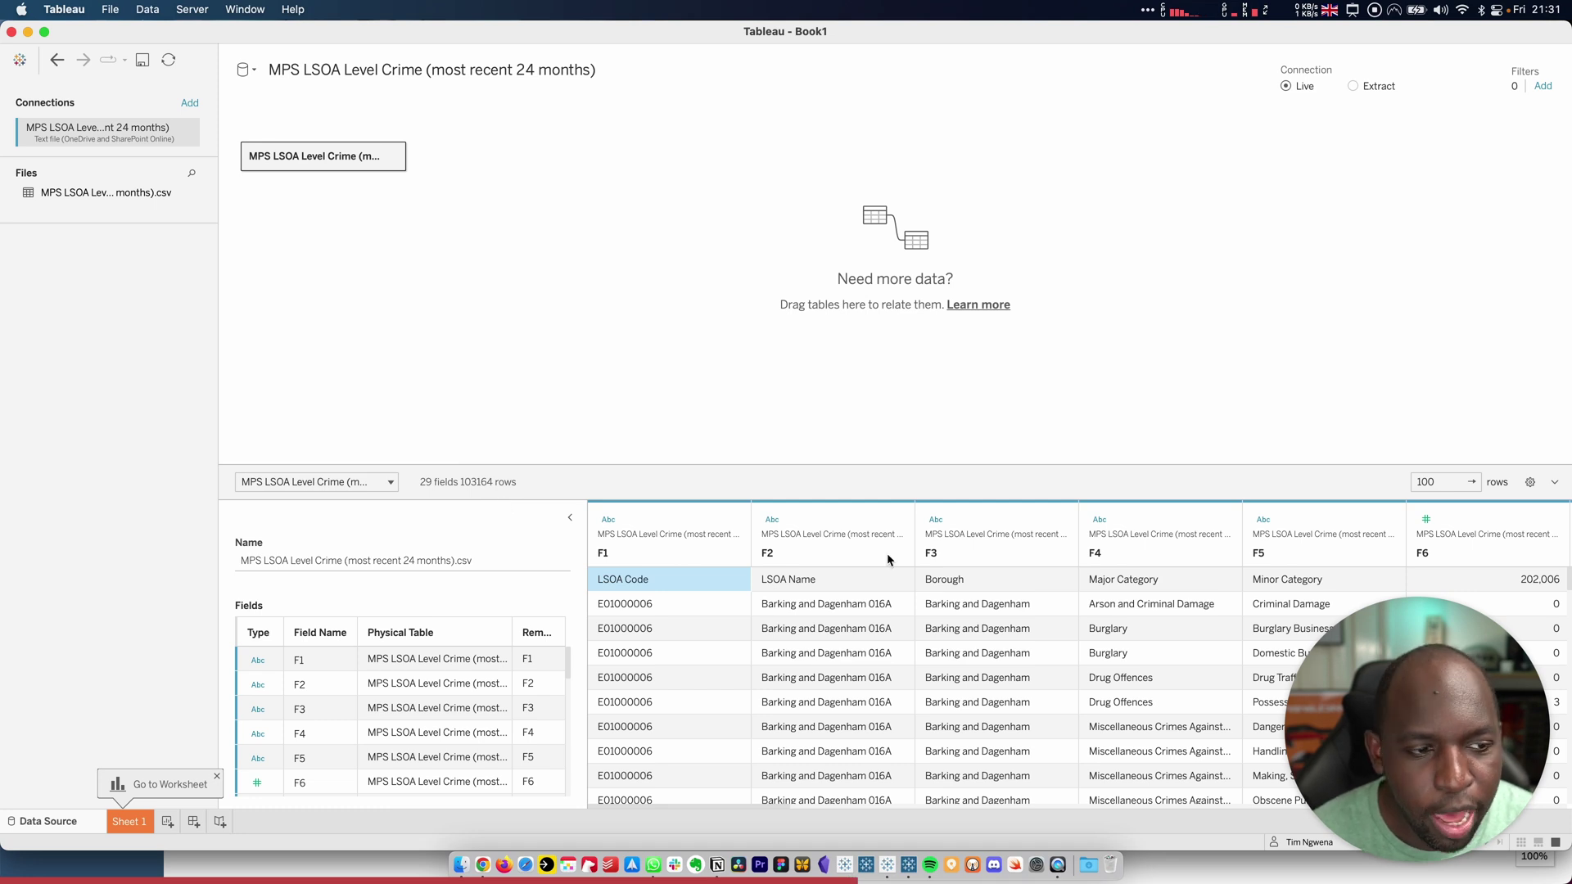
left_click(1530, 483)
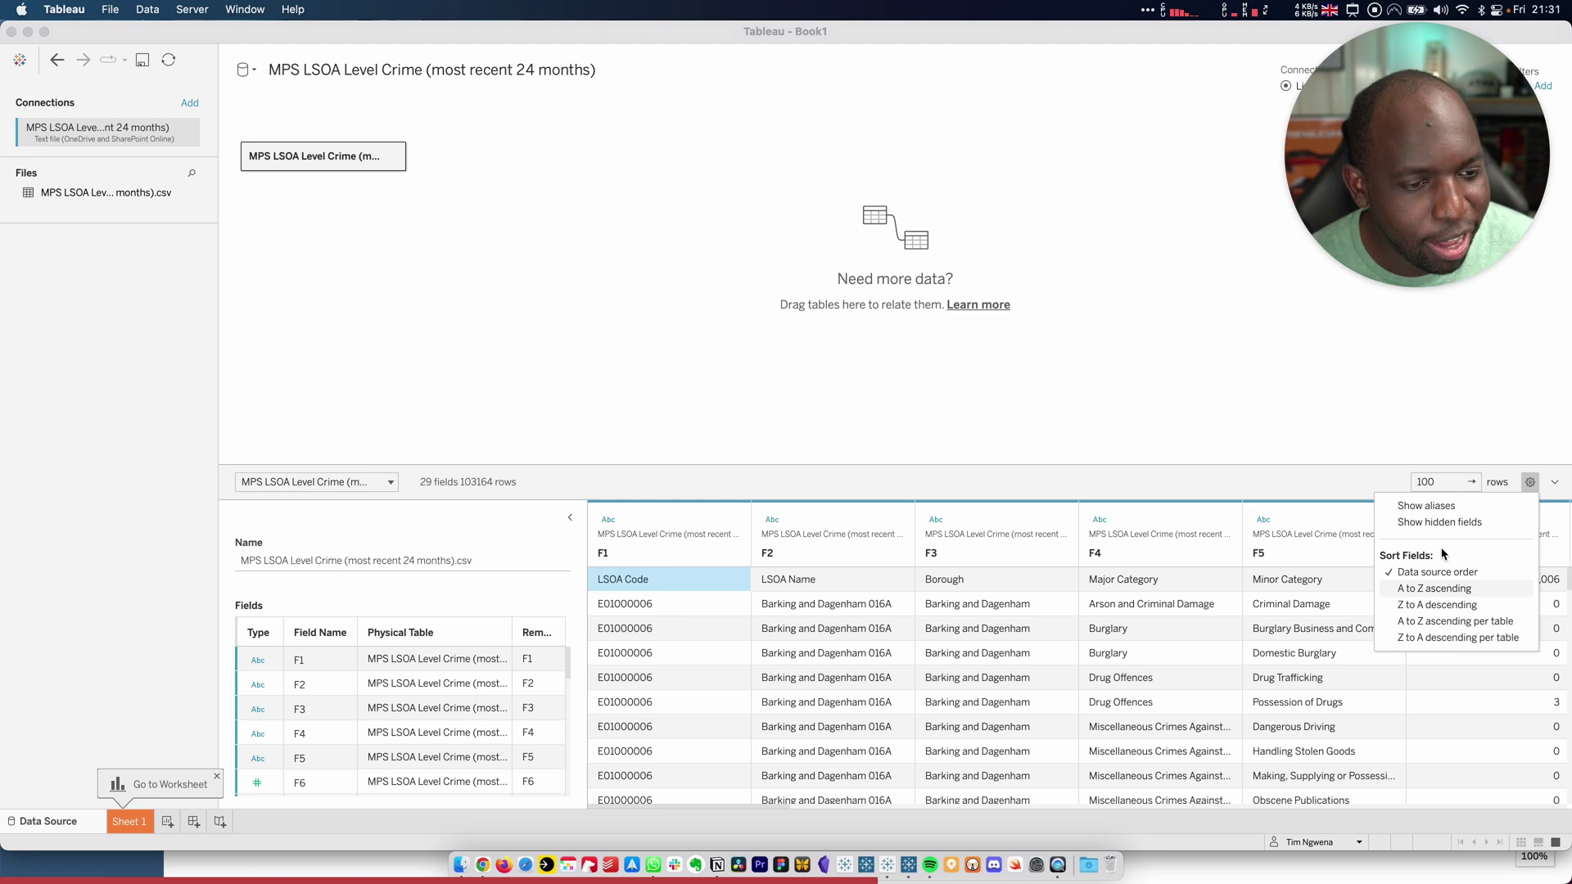
left_click(1248, 438)
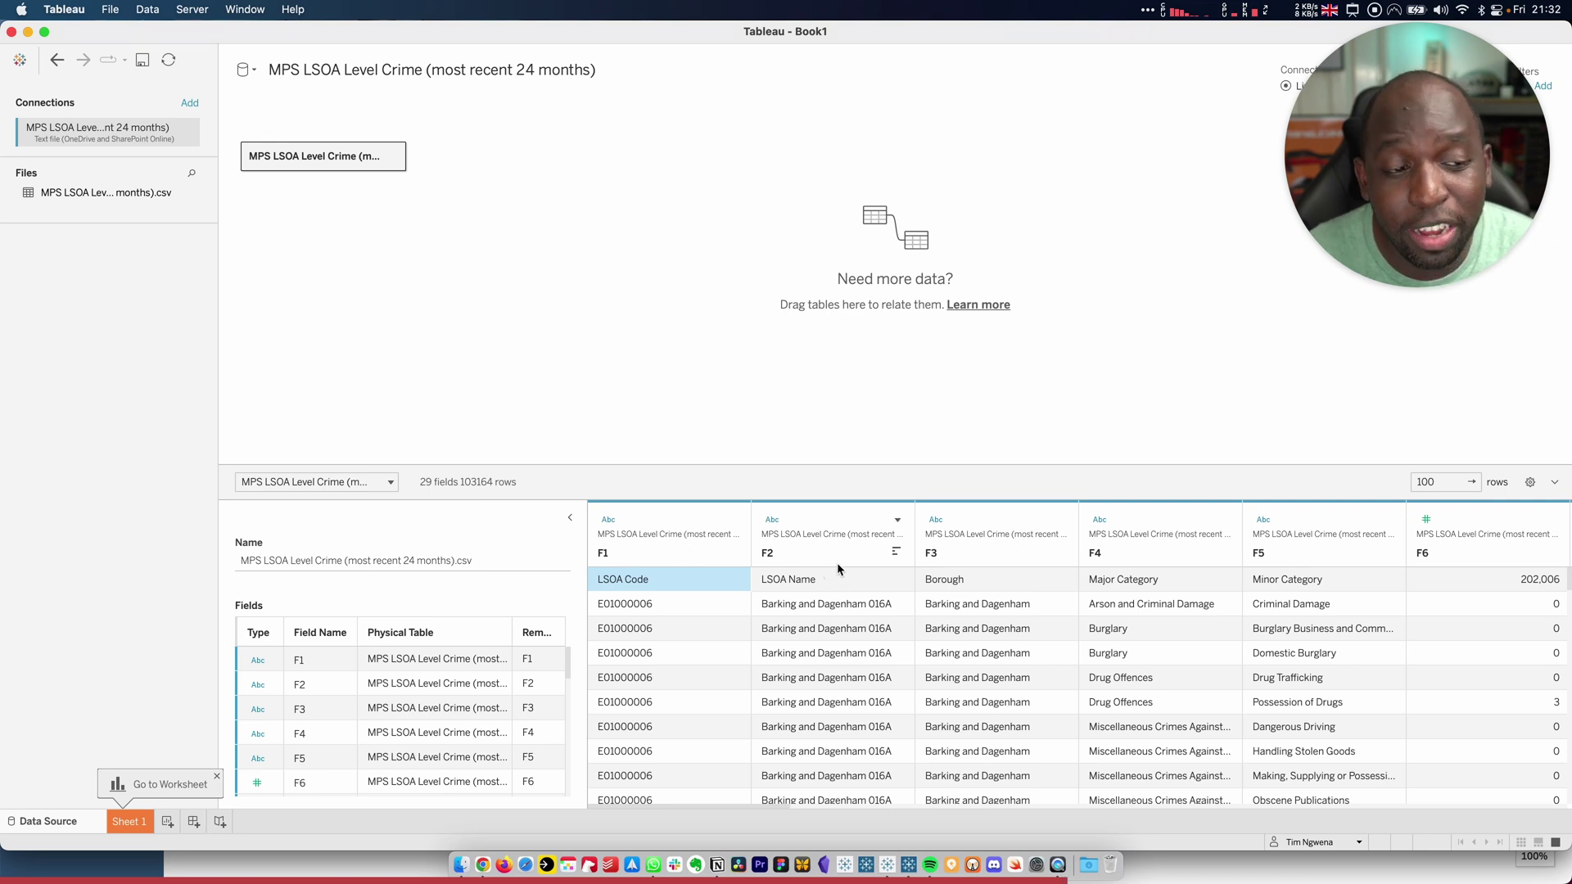
mouse_move(664, 546)
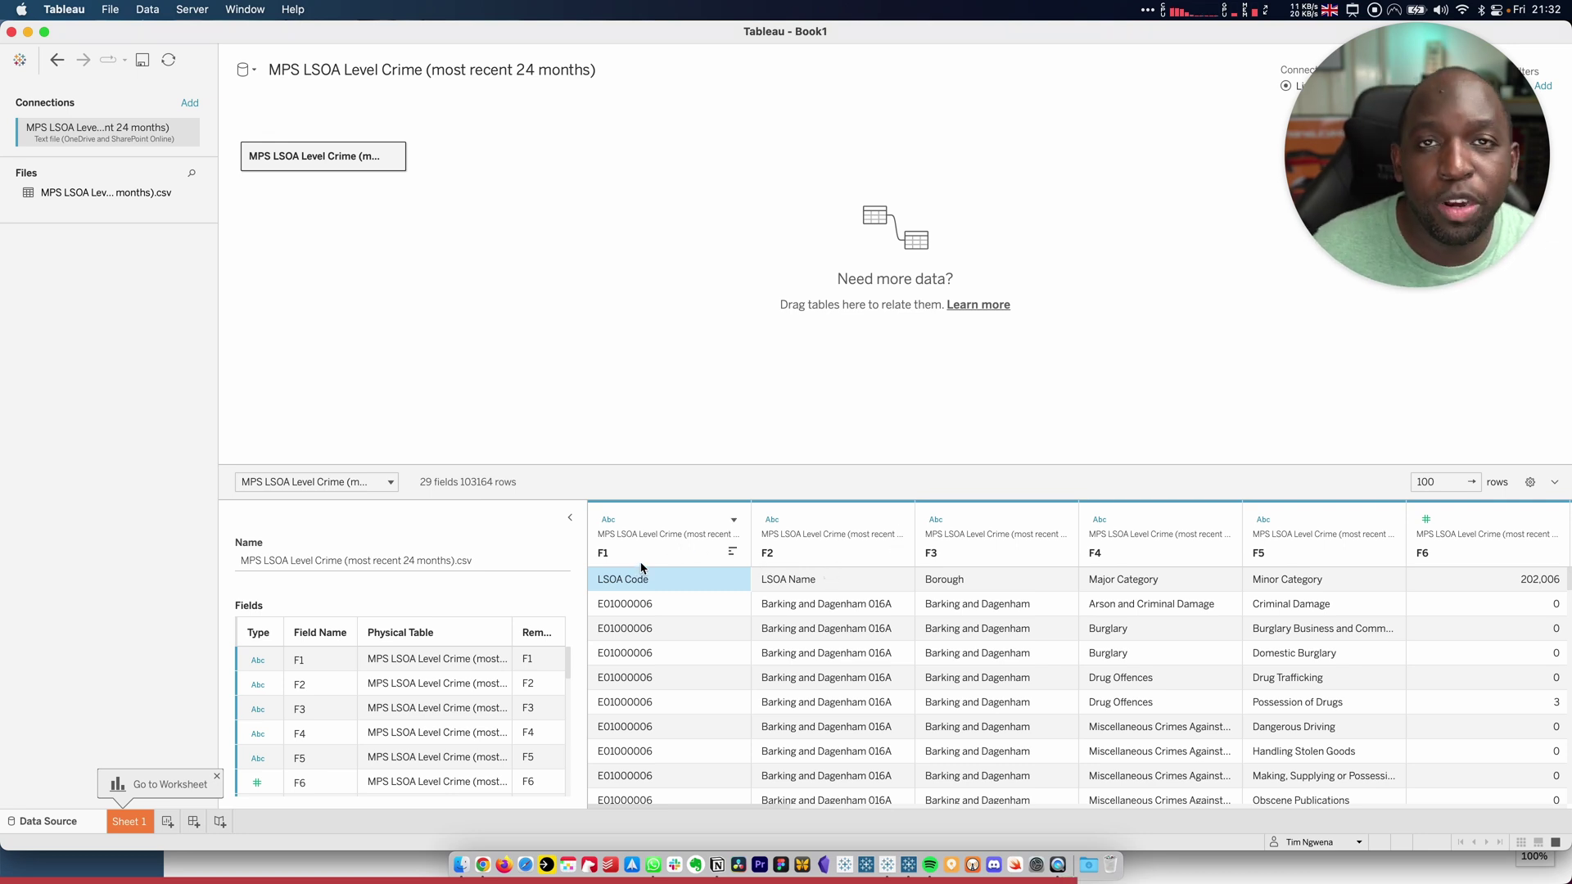
Collapse and restore the data preview grid, recheck field options, and enlarge the preview area
left_click(1554, 482)
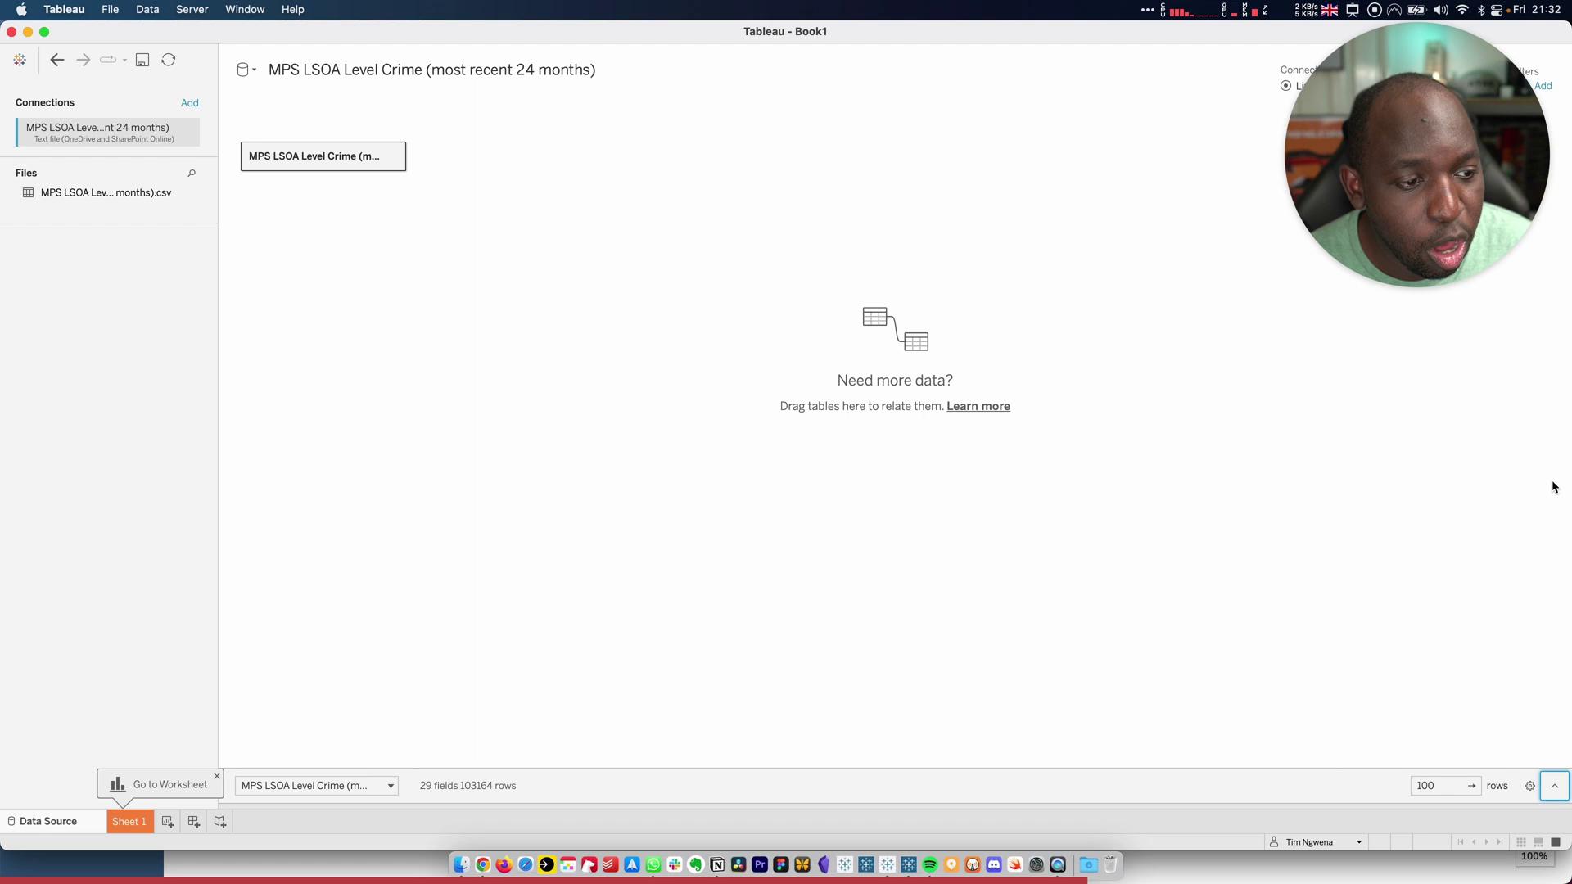
left_click(1555, 787)
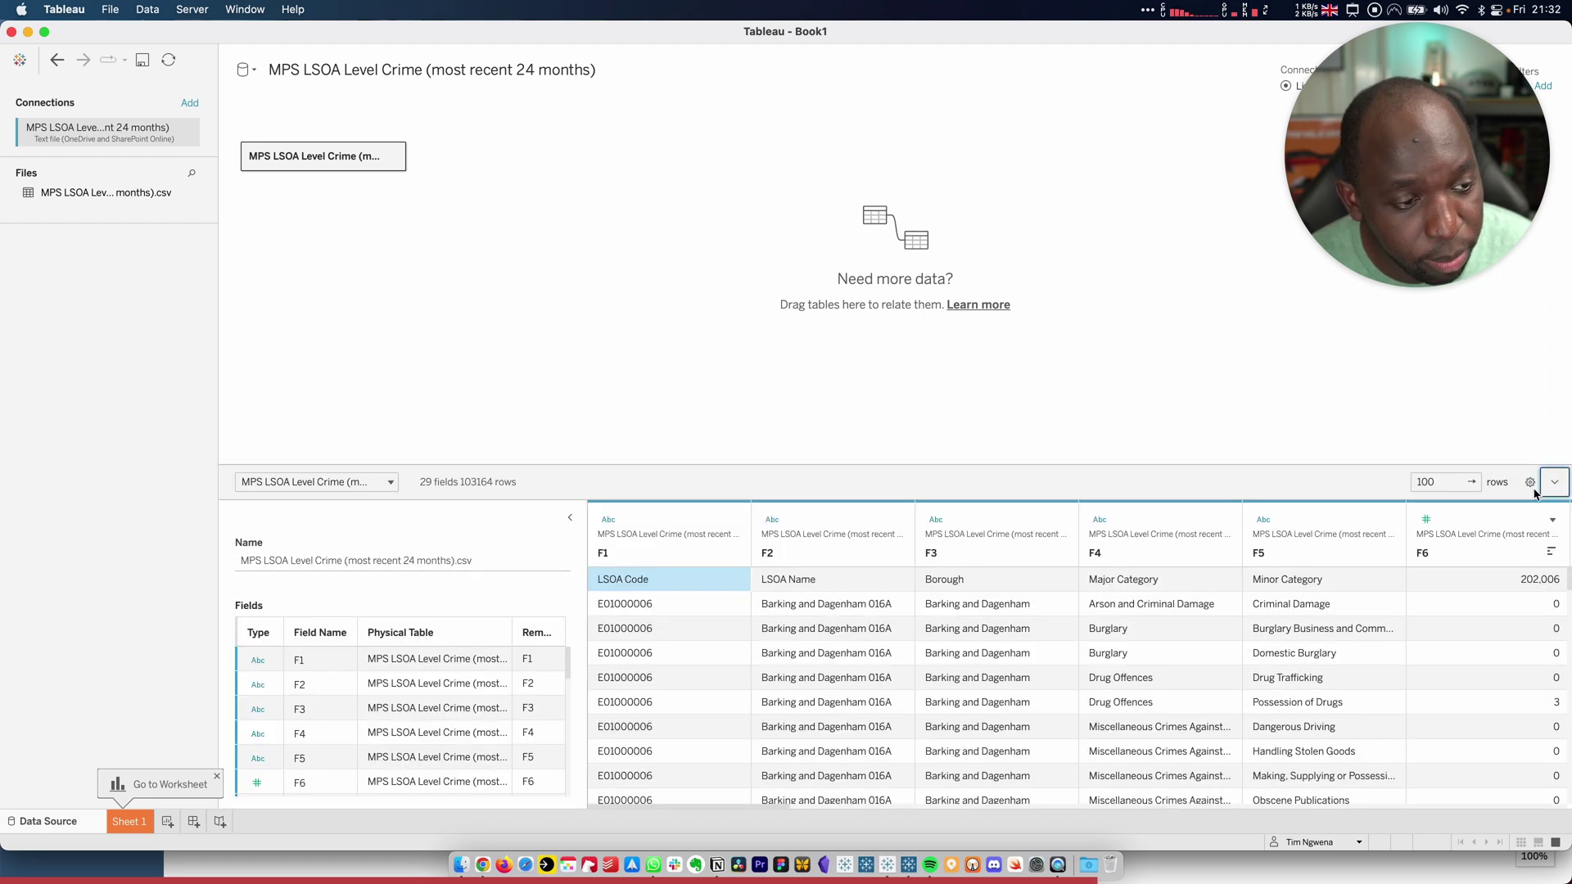
left_click(1531, 483)
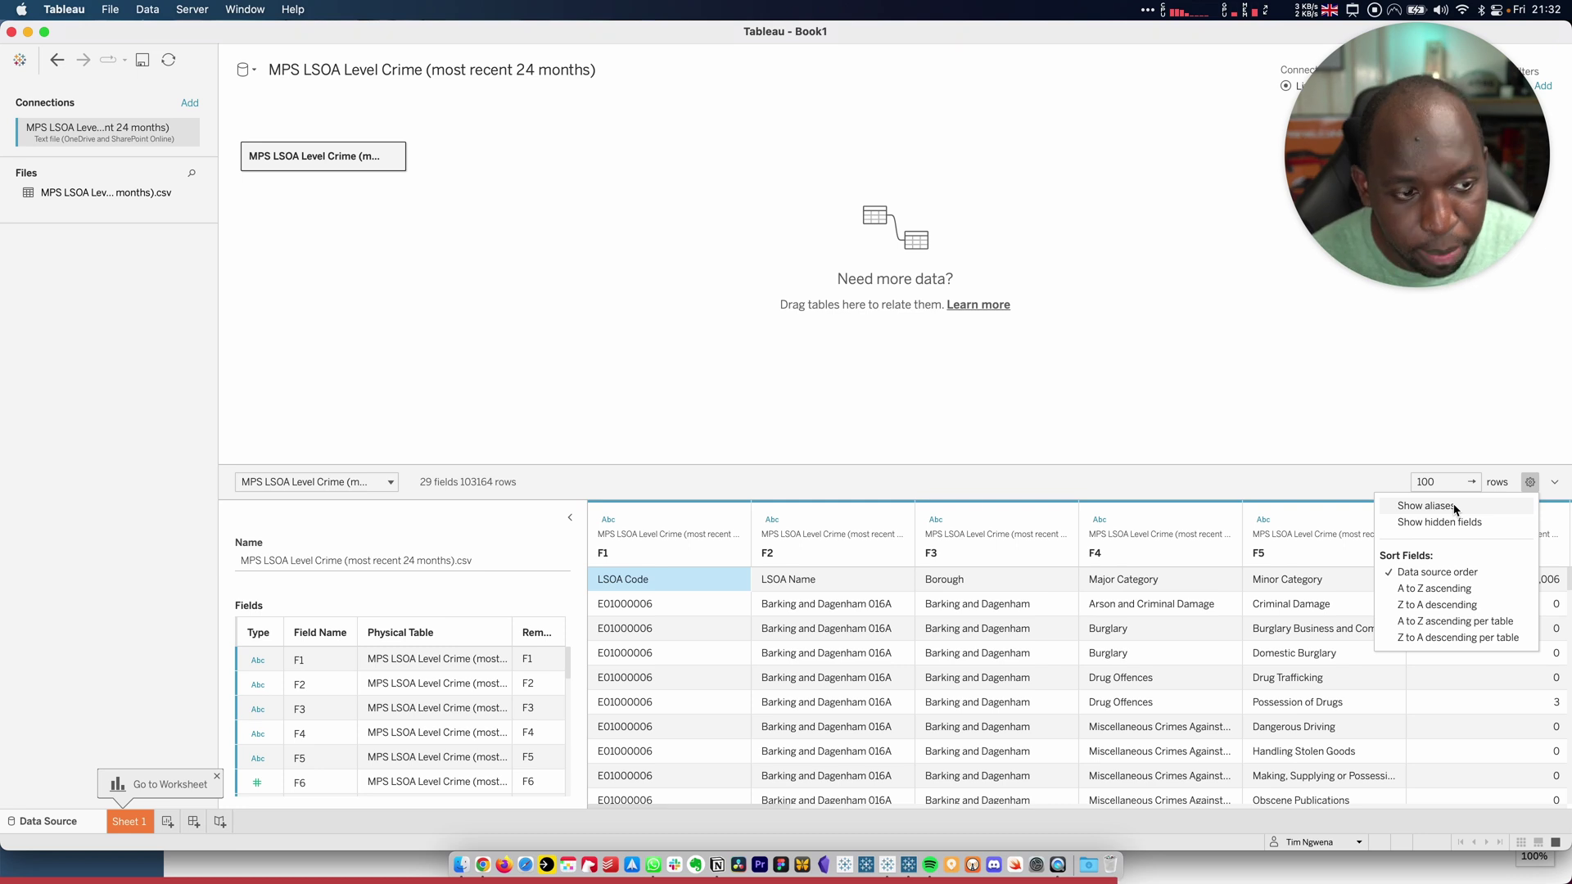
left_click(492, 588)
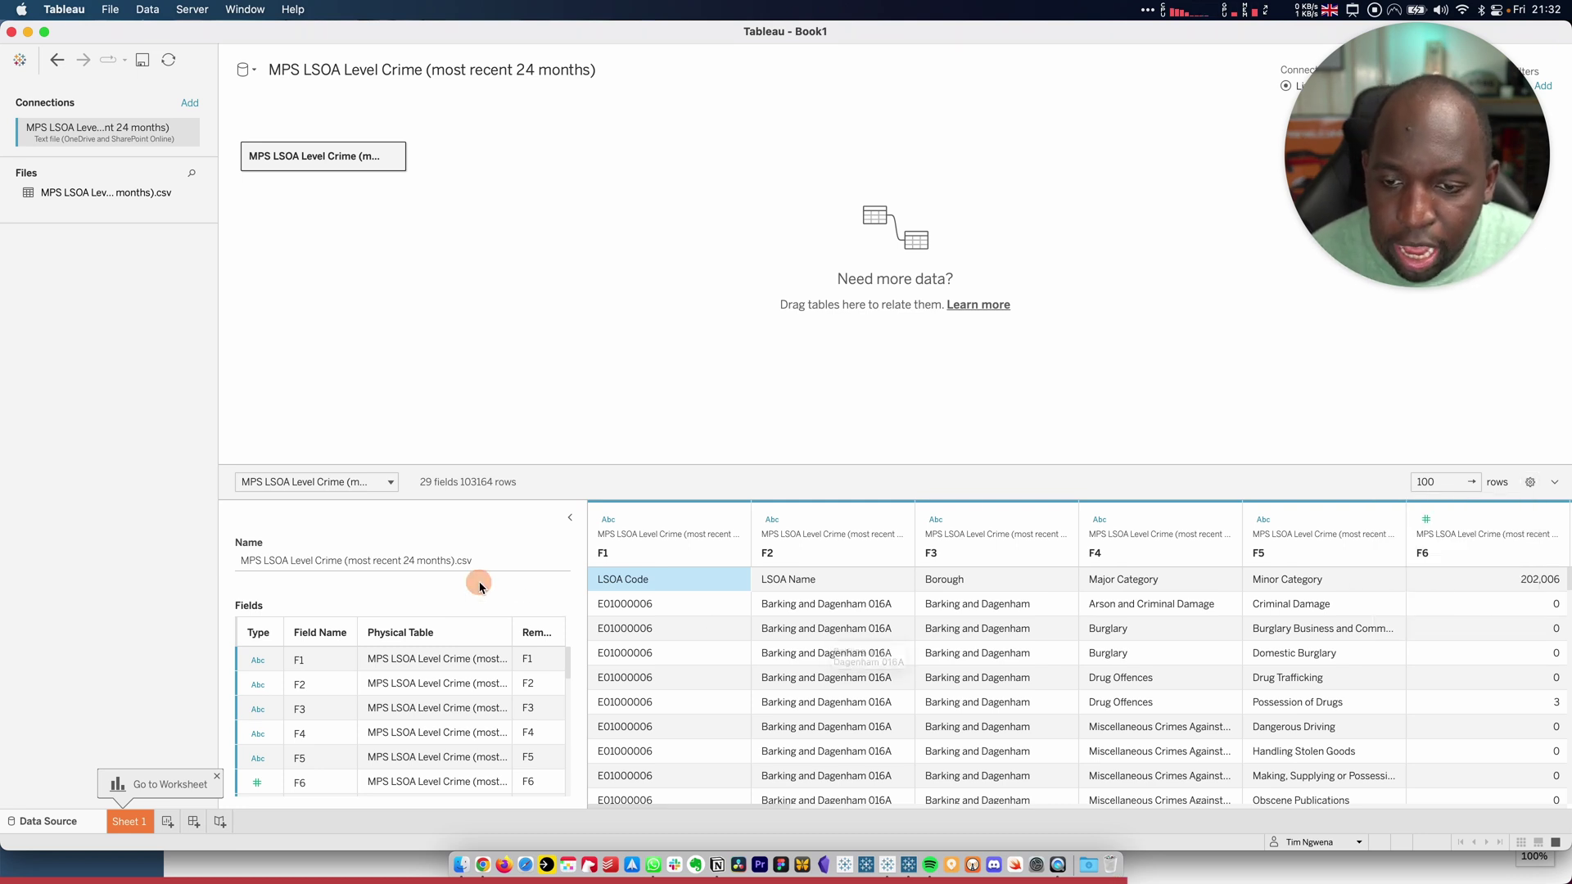
left_click_drag(524, 464, 542, 184)
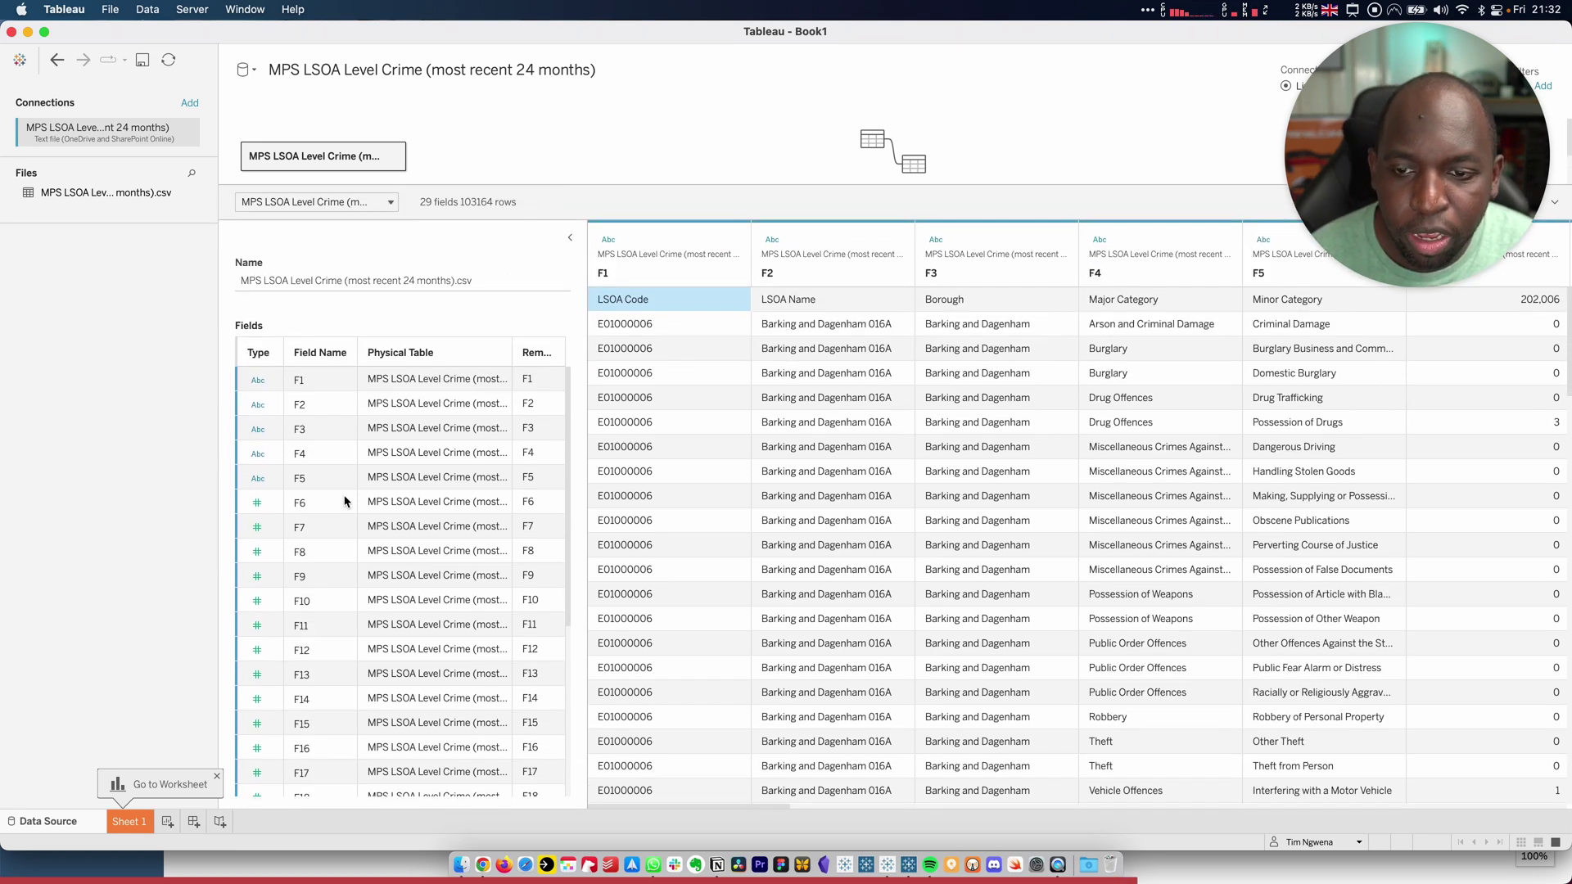
Start renaming field F1, then begin adding another data connection
left_click(413, 384)
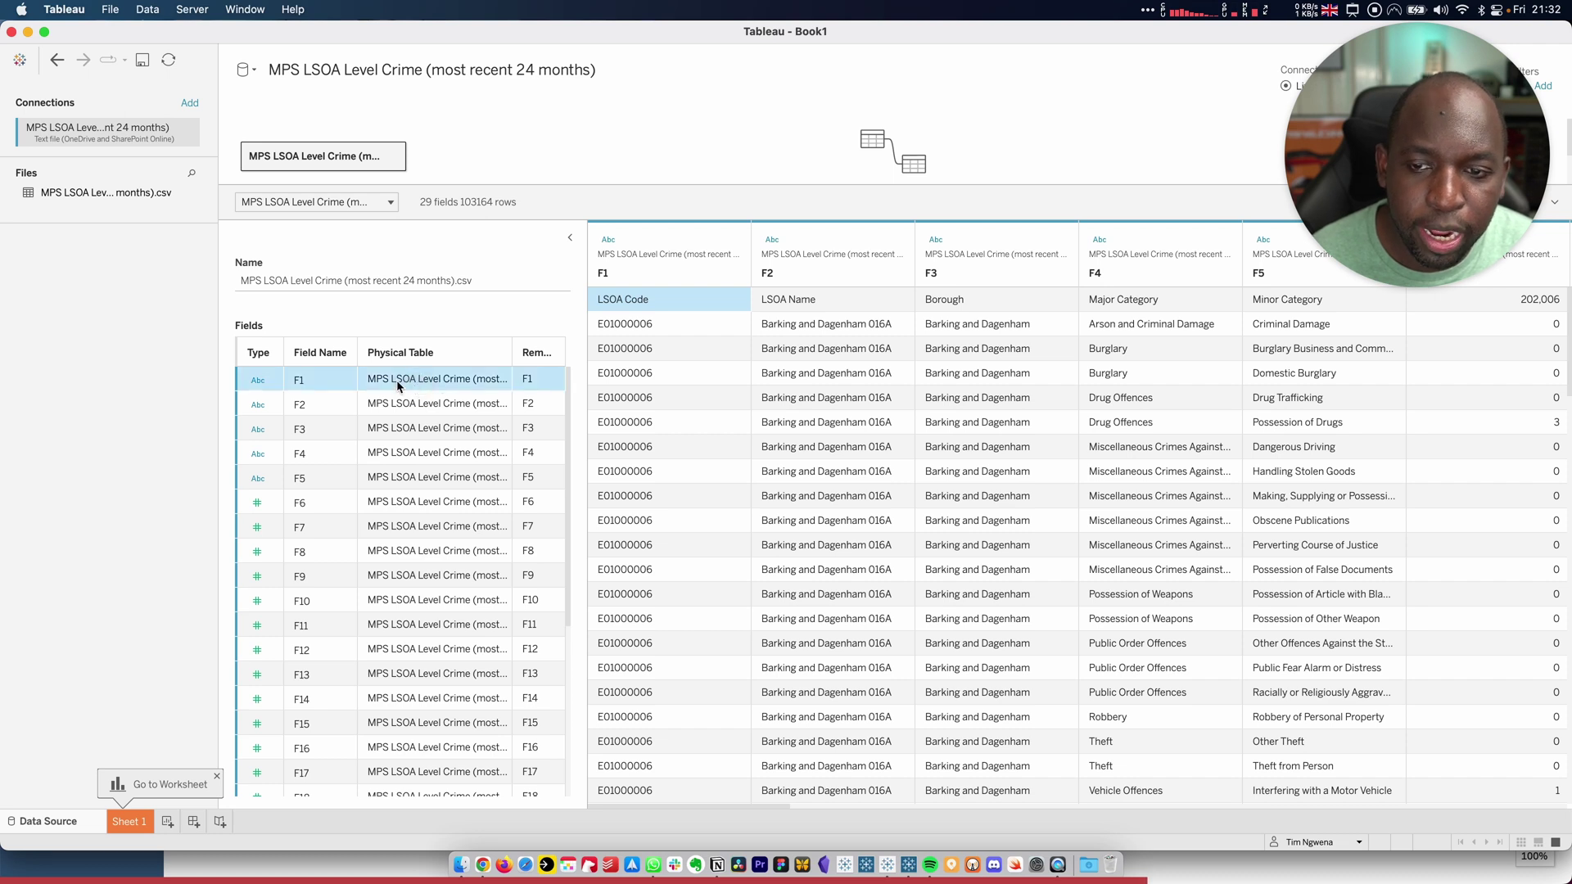
double_click(308, 385)
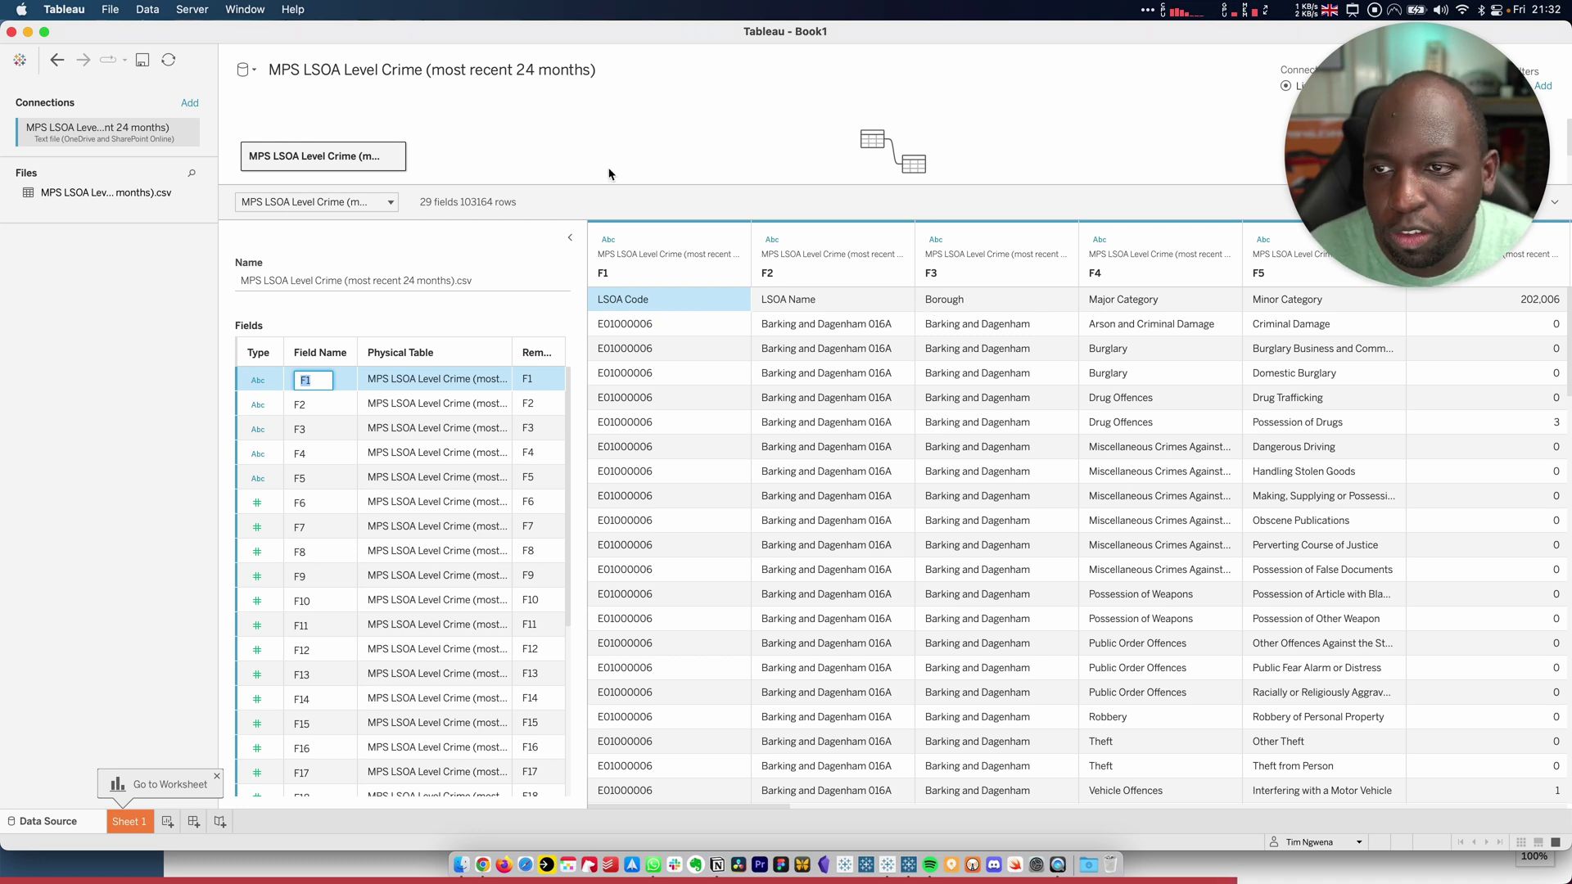
left_click(189, 103)
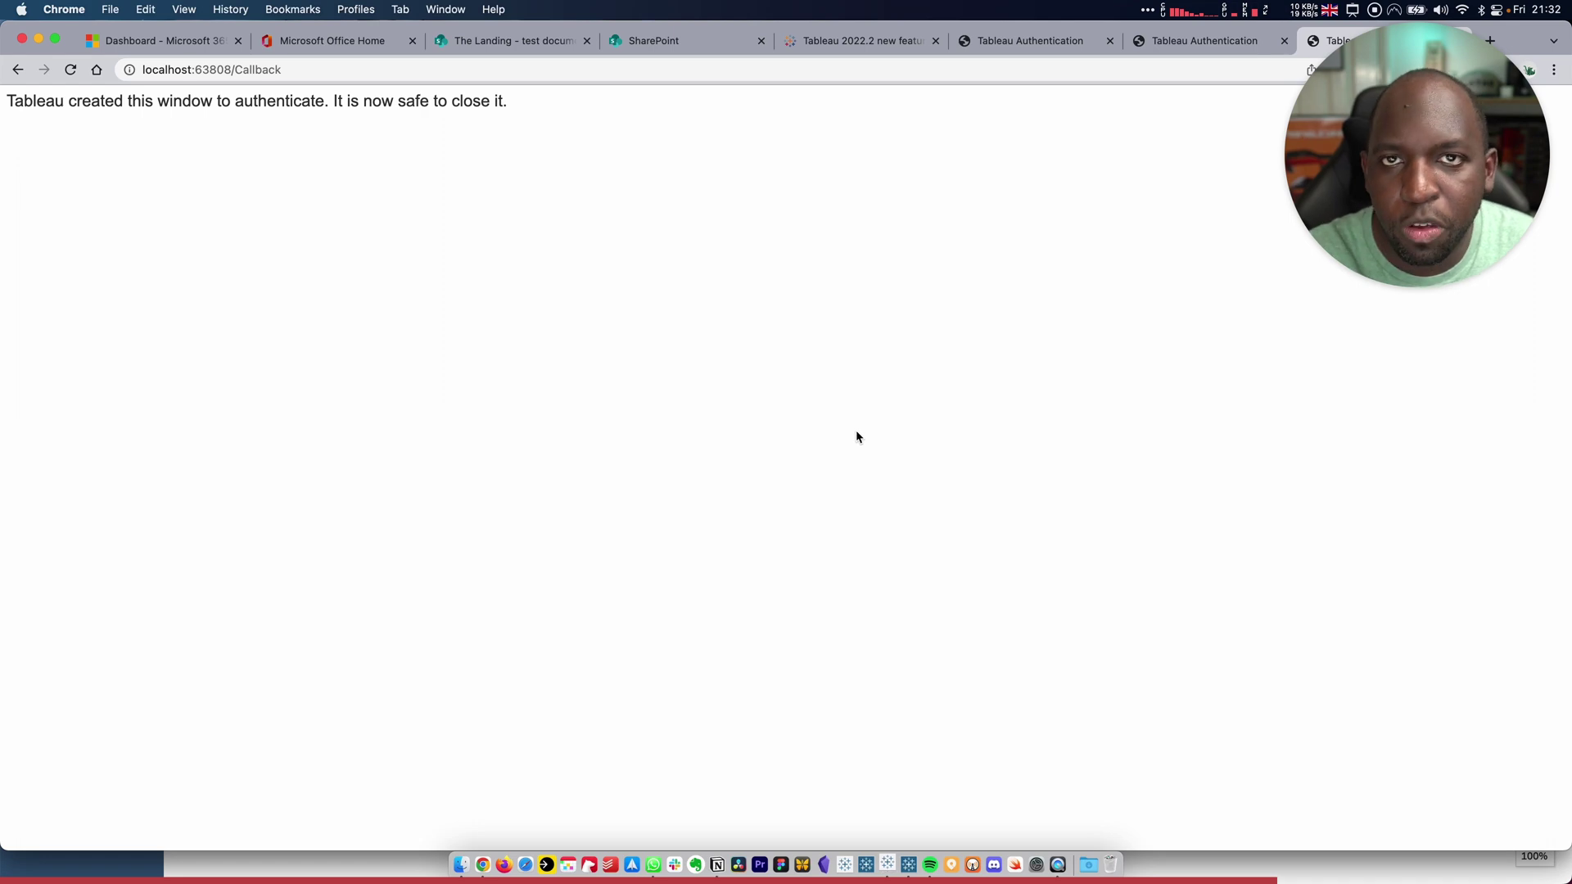
Connect to BetaBookshop.xlsx in The Landing site's test documents library
left_click(886, 856)
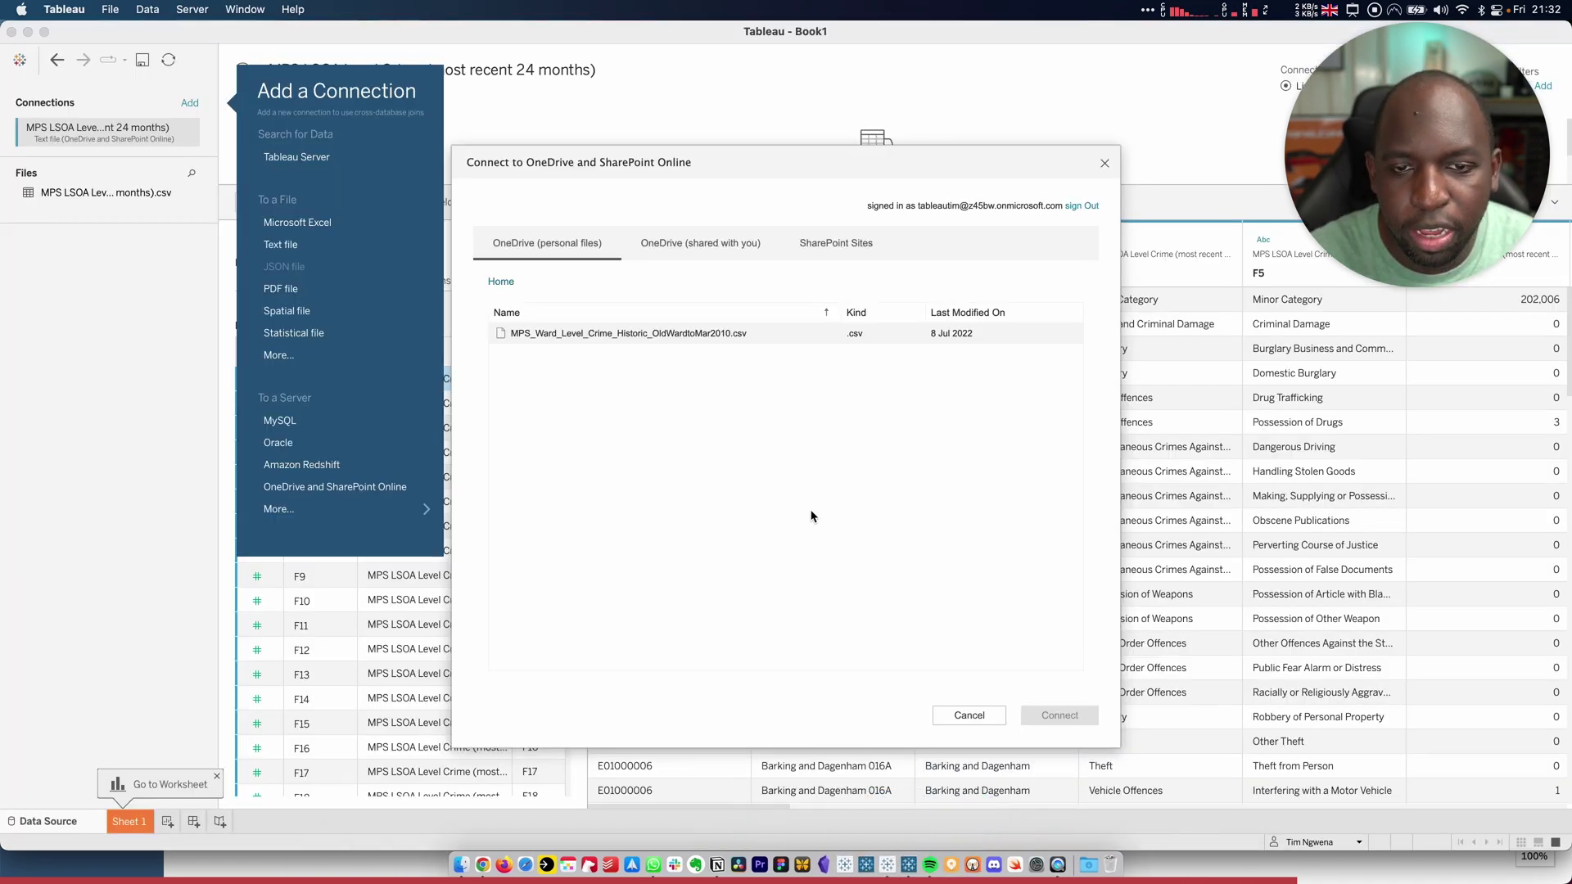
left_click(846, 244)
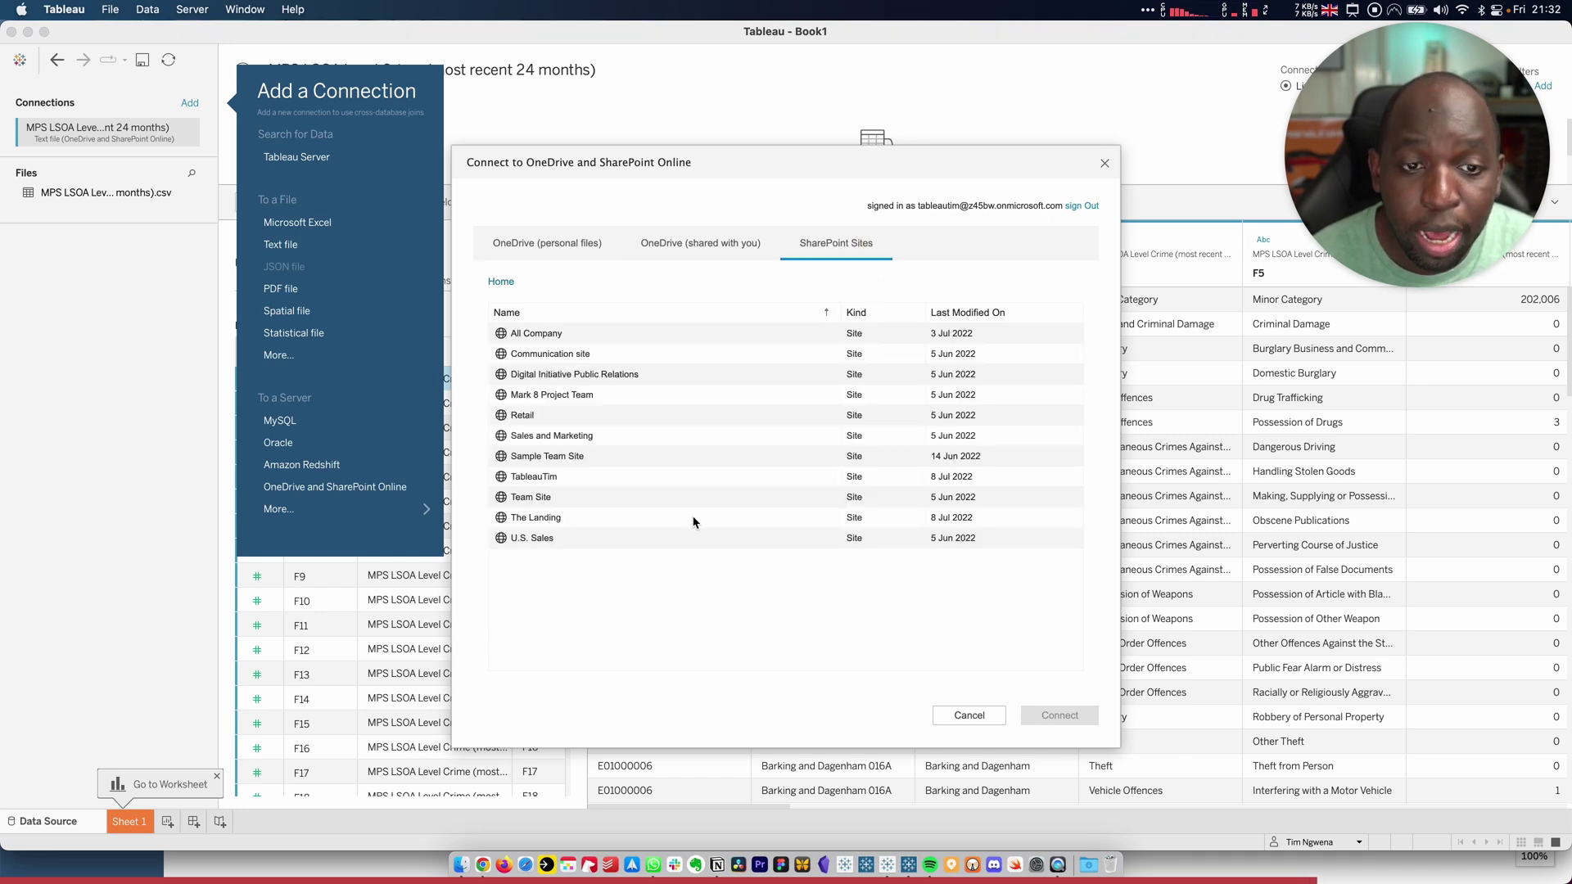
left_click(533, 516)
left_click(537, 355)
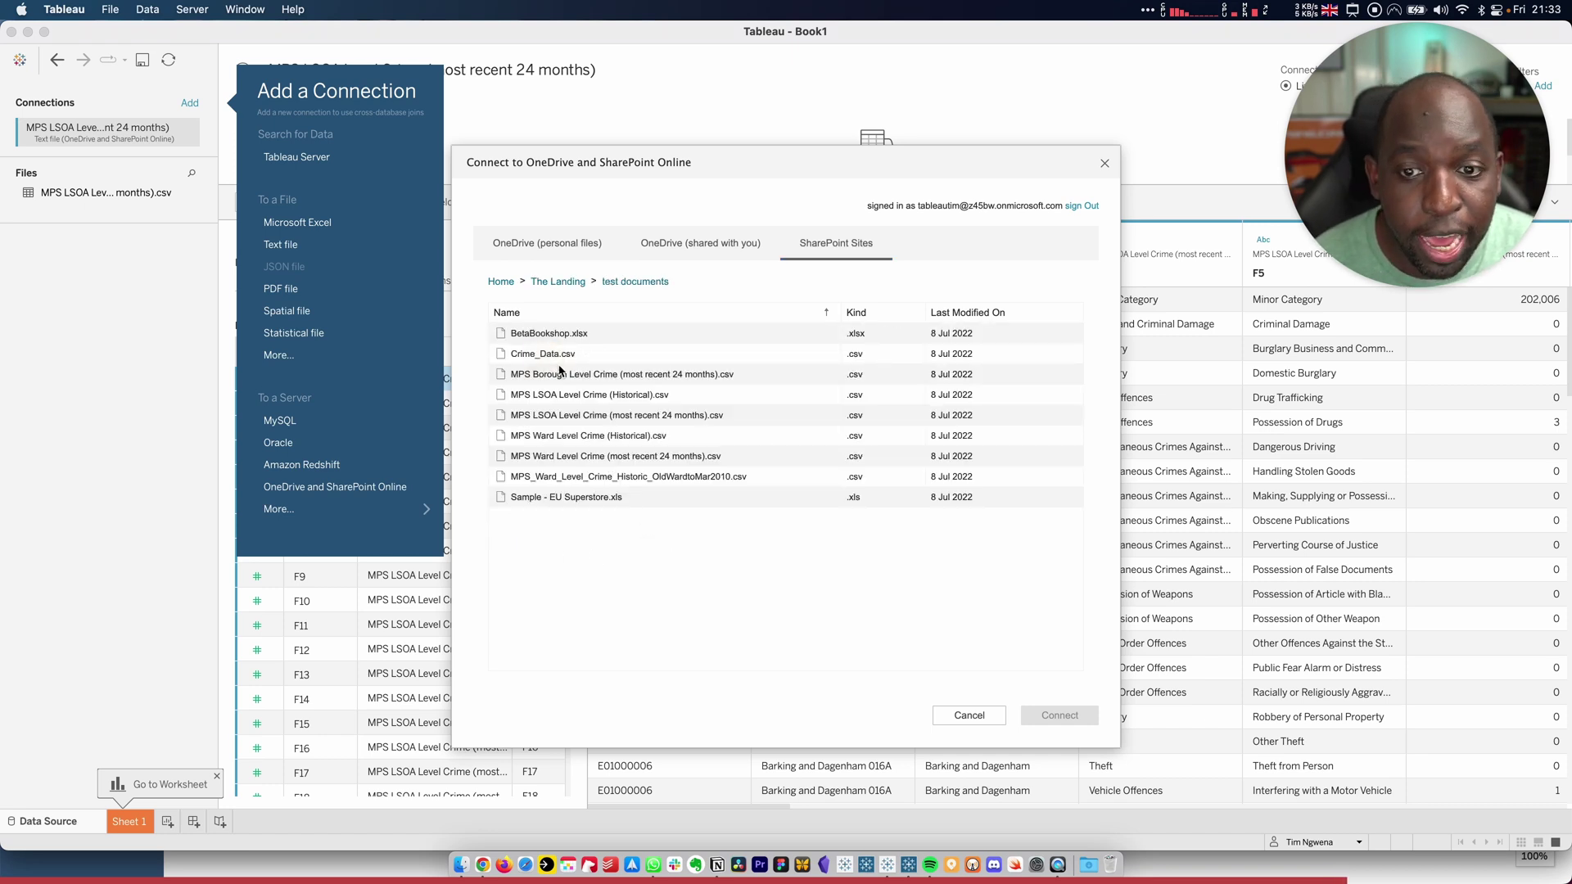
left_click(557, 334)
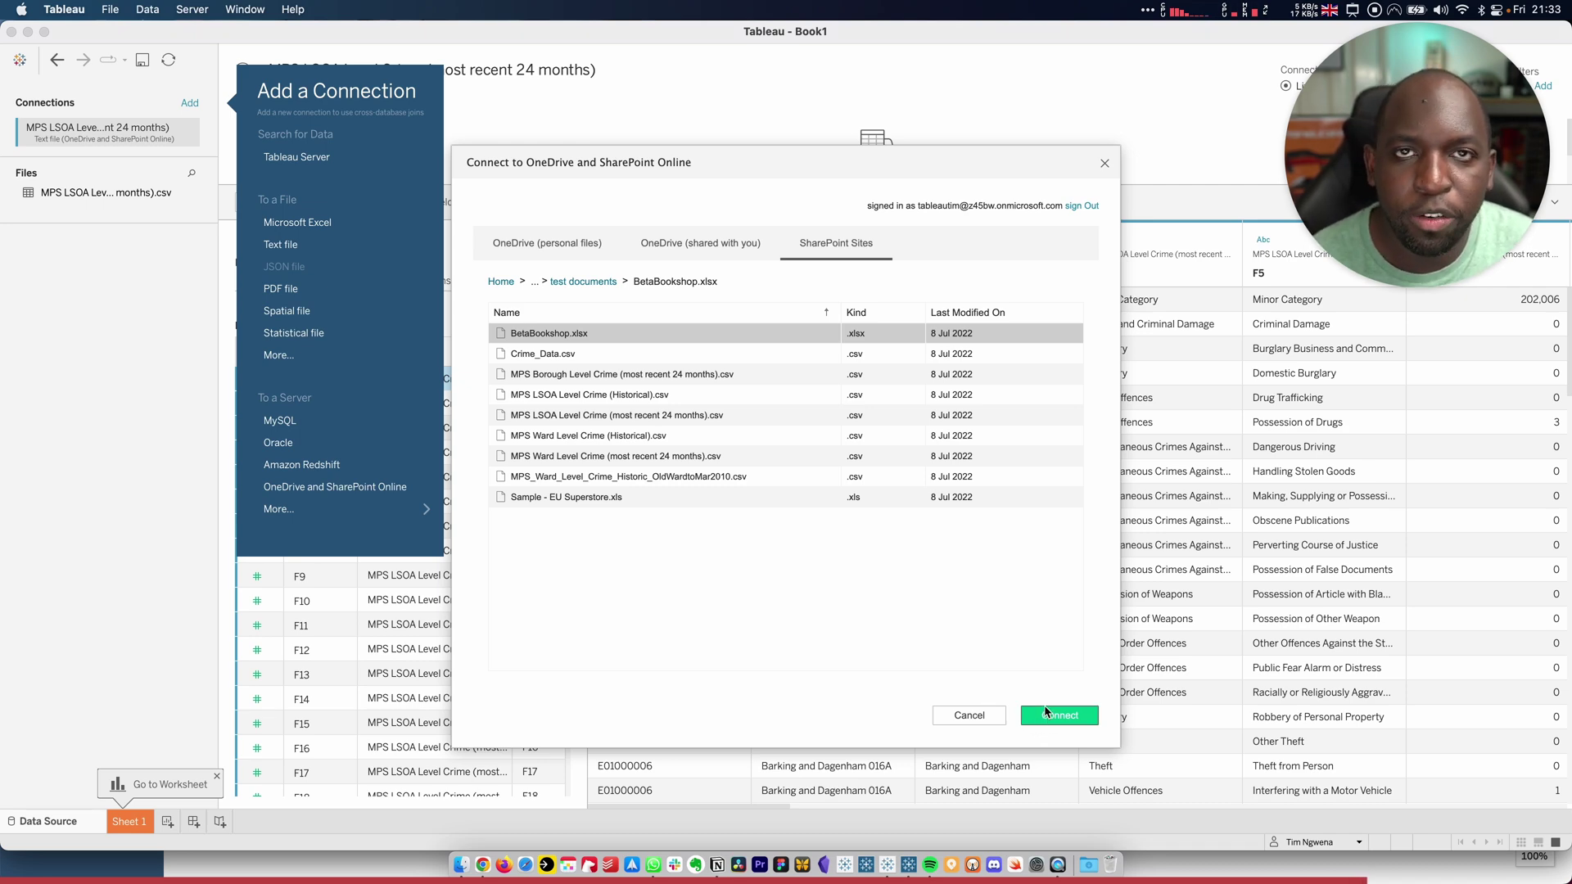
left_click(1046, 714)
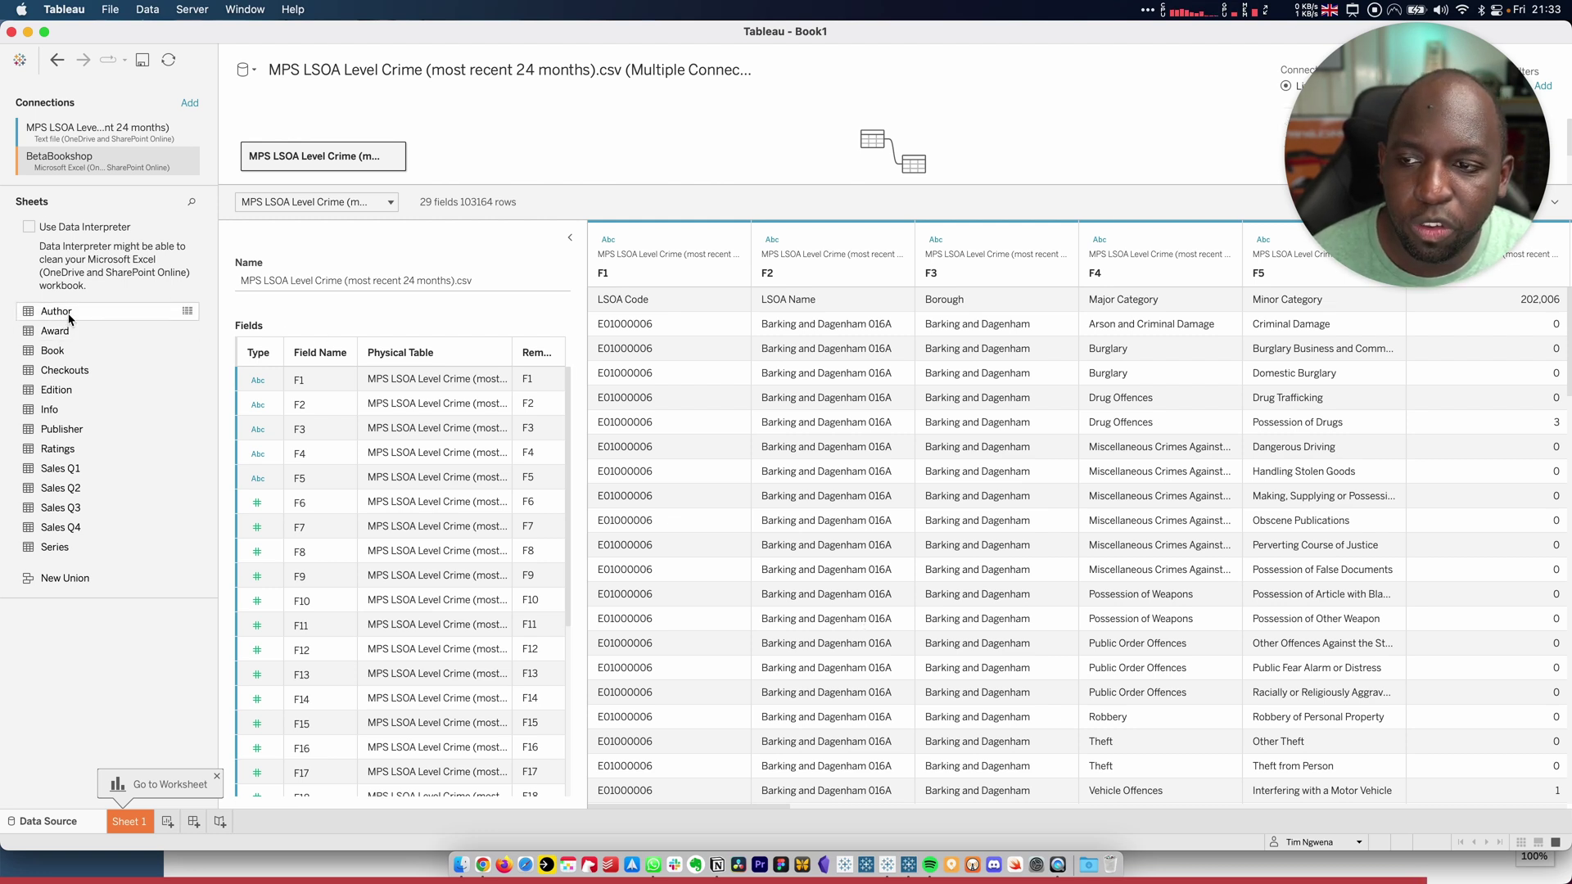
Preview the Author sheet, then place the Book sheet beside the LSOA crime table
left_click(72, 318)
left_click(187, 312)
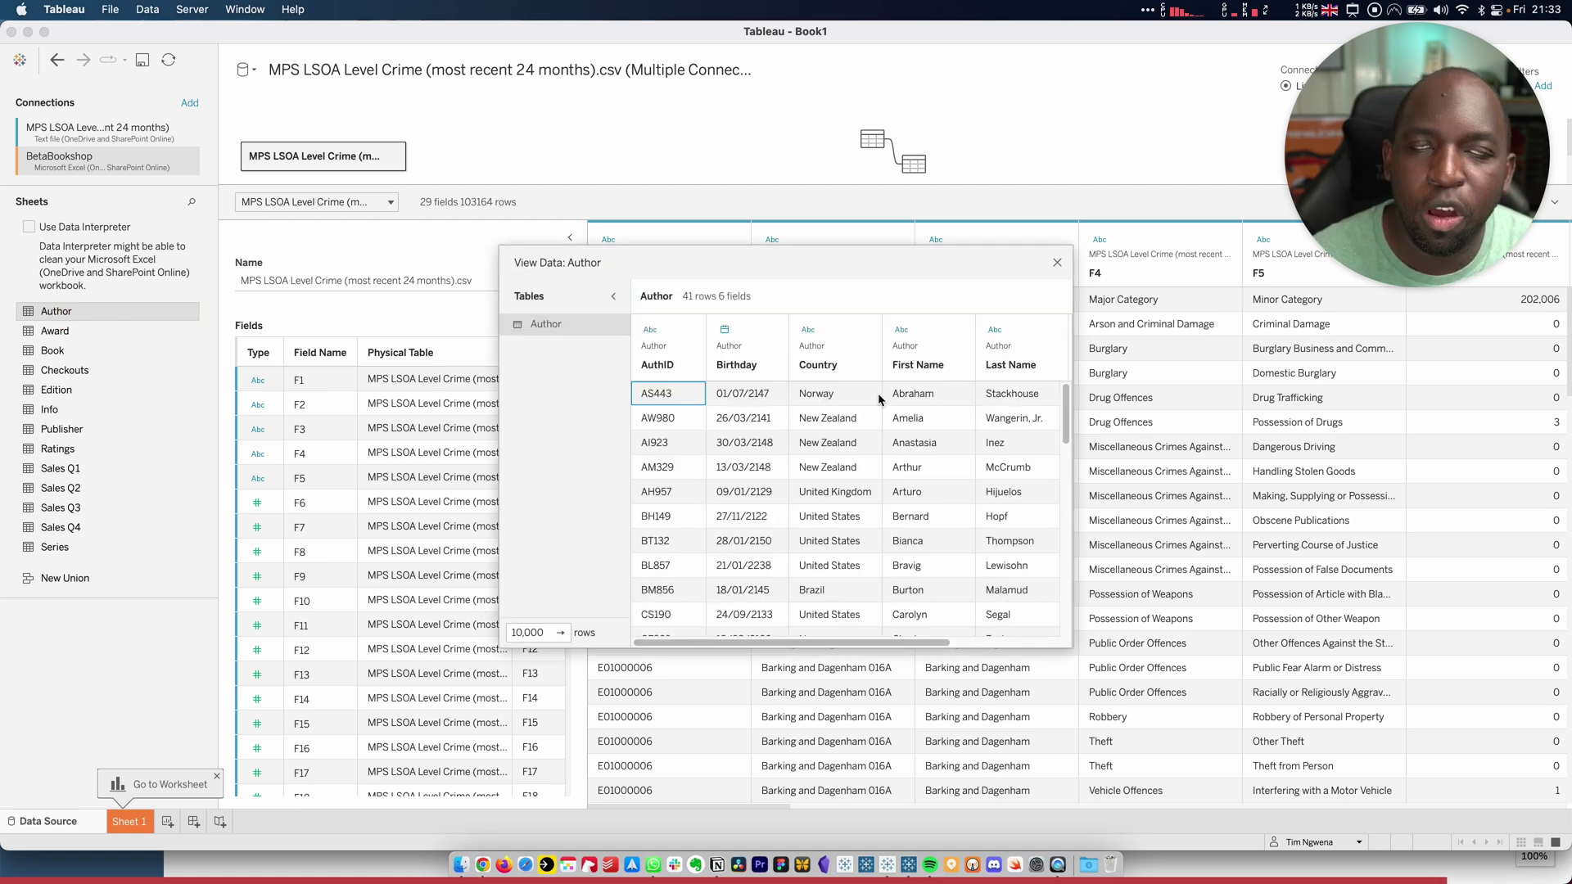
left_click(1052, 267)
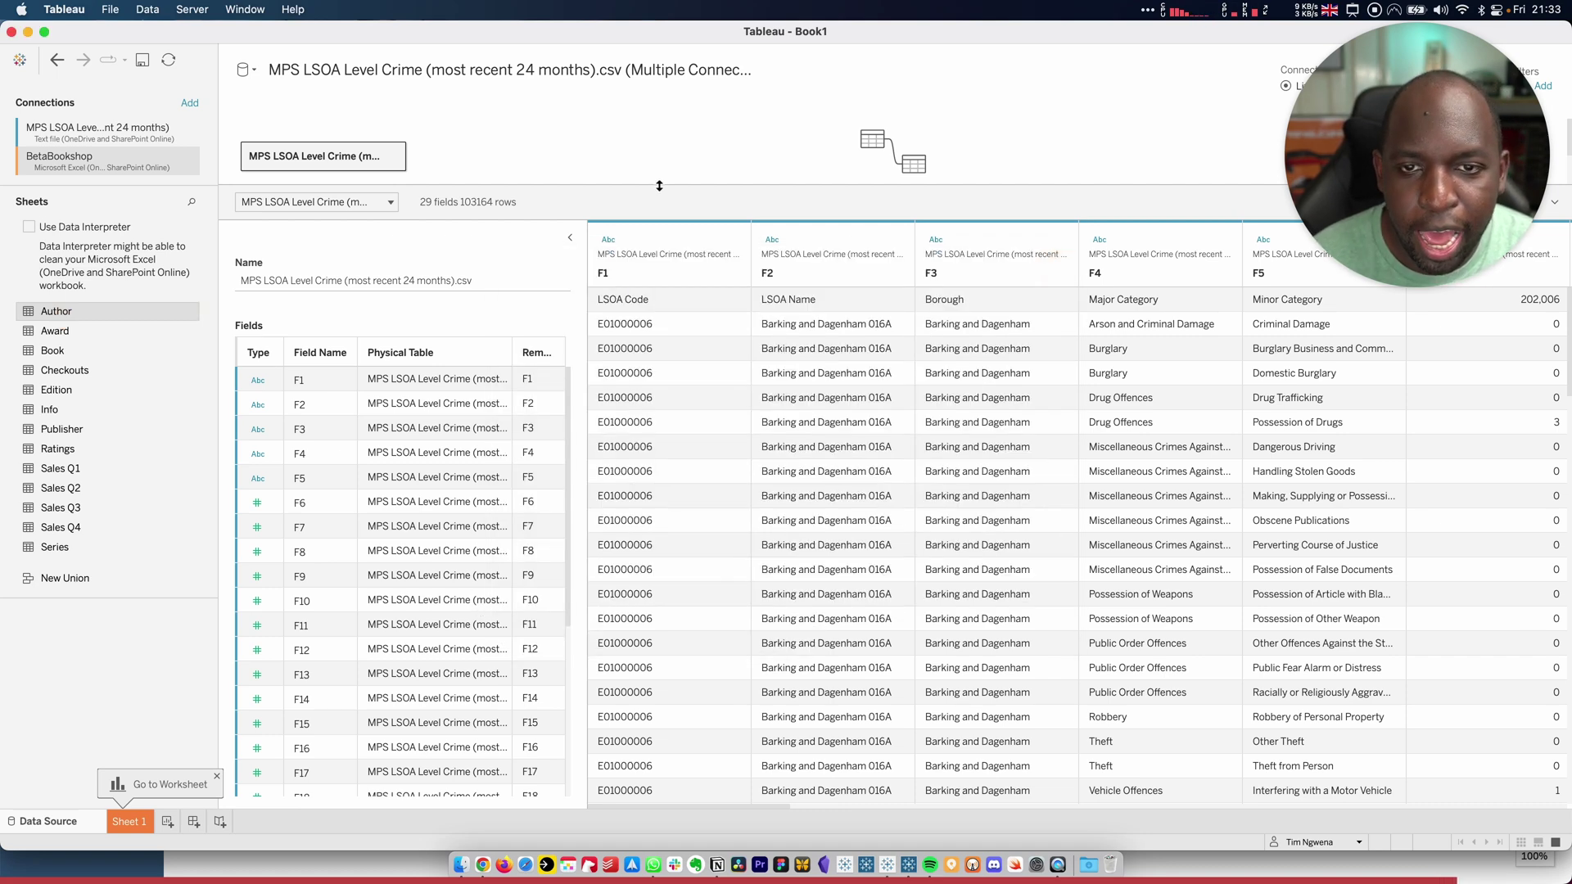
left_click_drag(653, 186, 643, 355)
left_click_drag(52, 352, 571, 193)
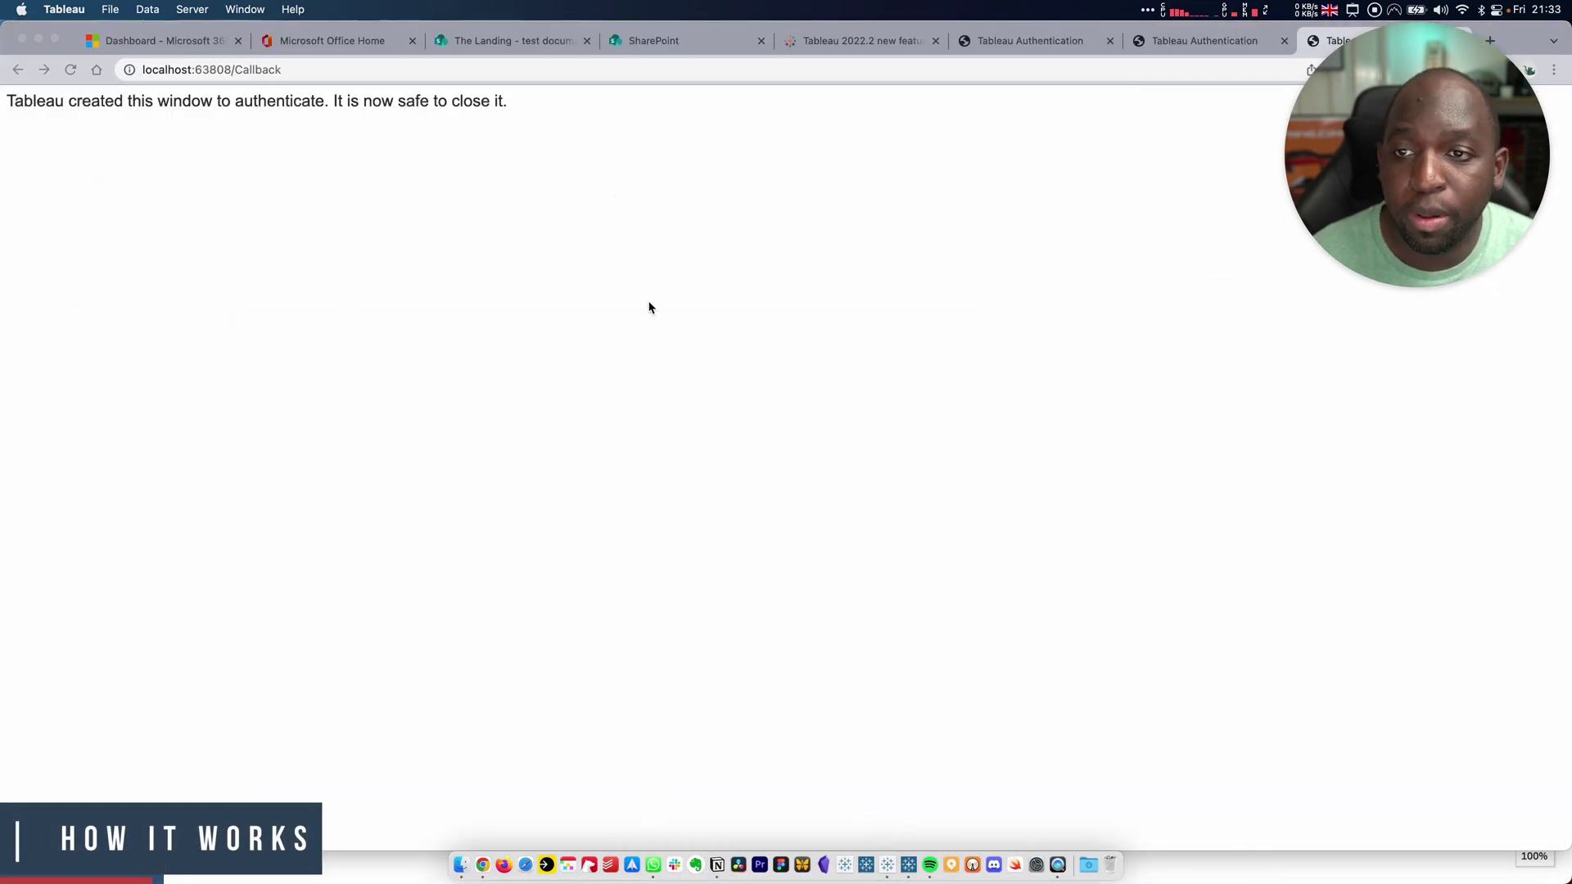
Switch to Tableau Prep Builder and open the OneDrive and SharePoint Online file picker
key("ctrl+Up")
left_click(614, 295)
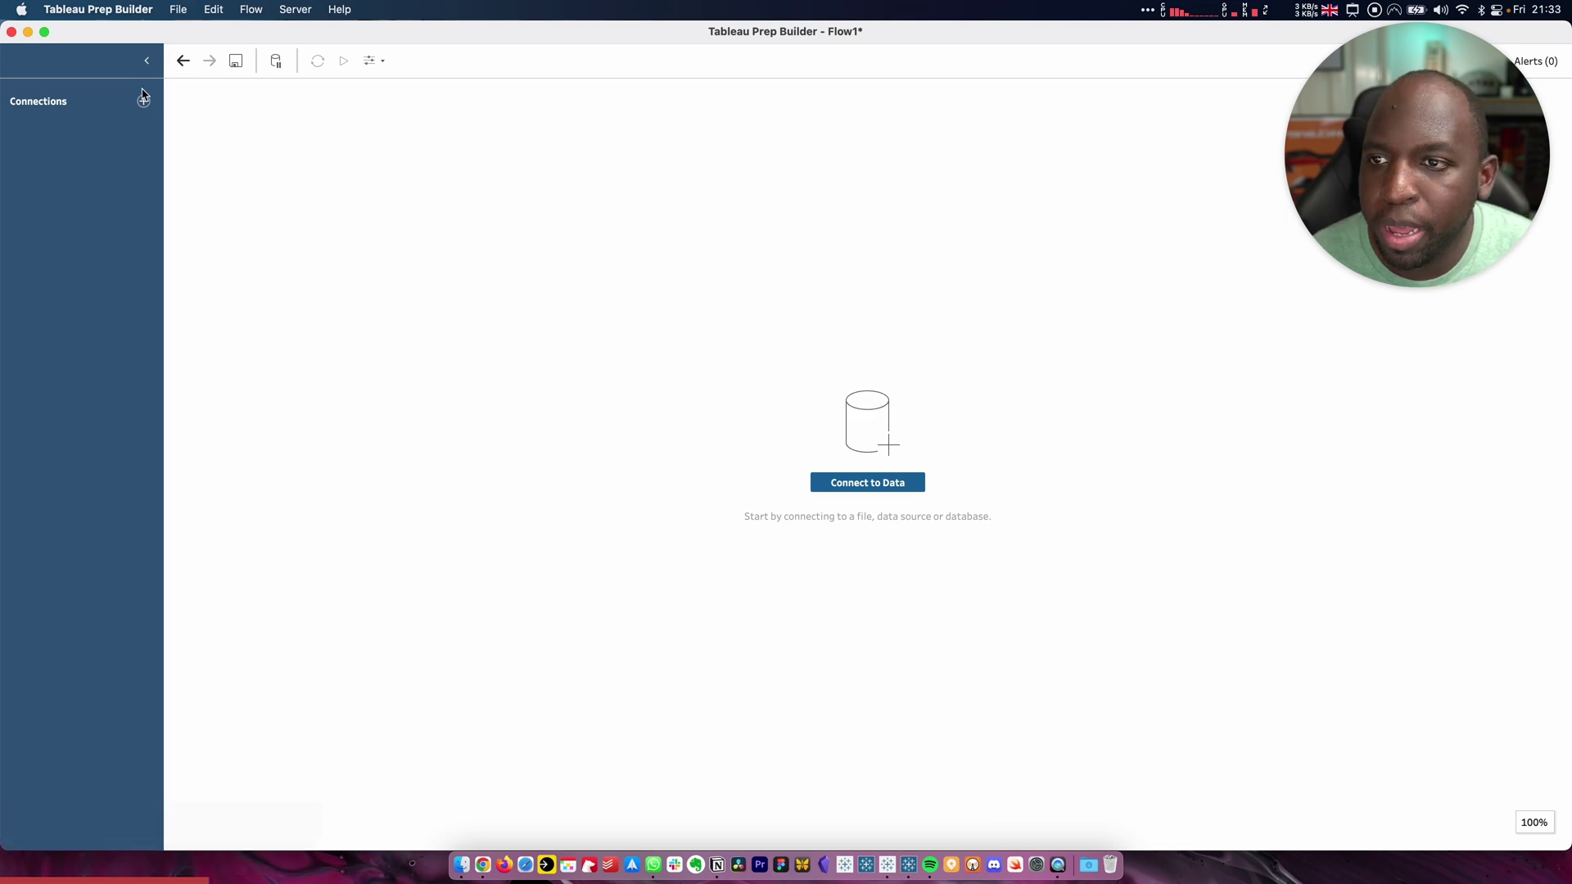
left_click(143, 100)
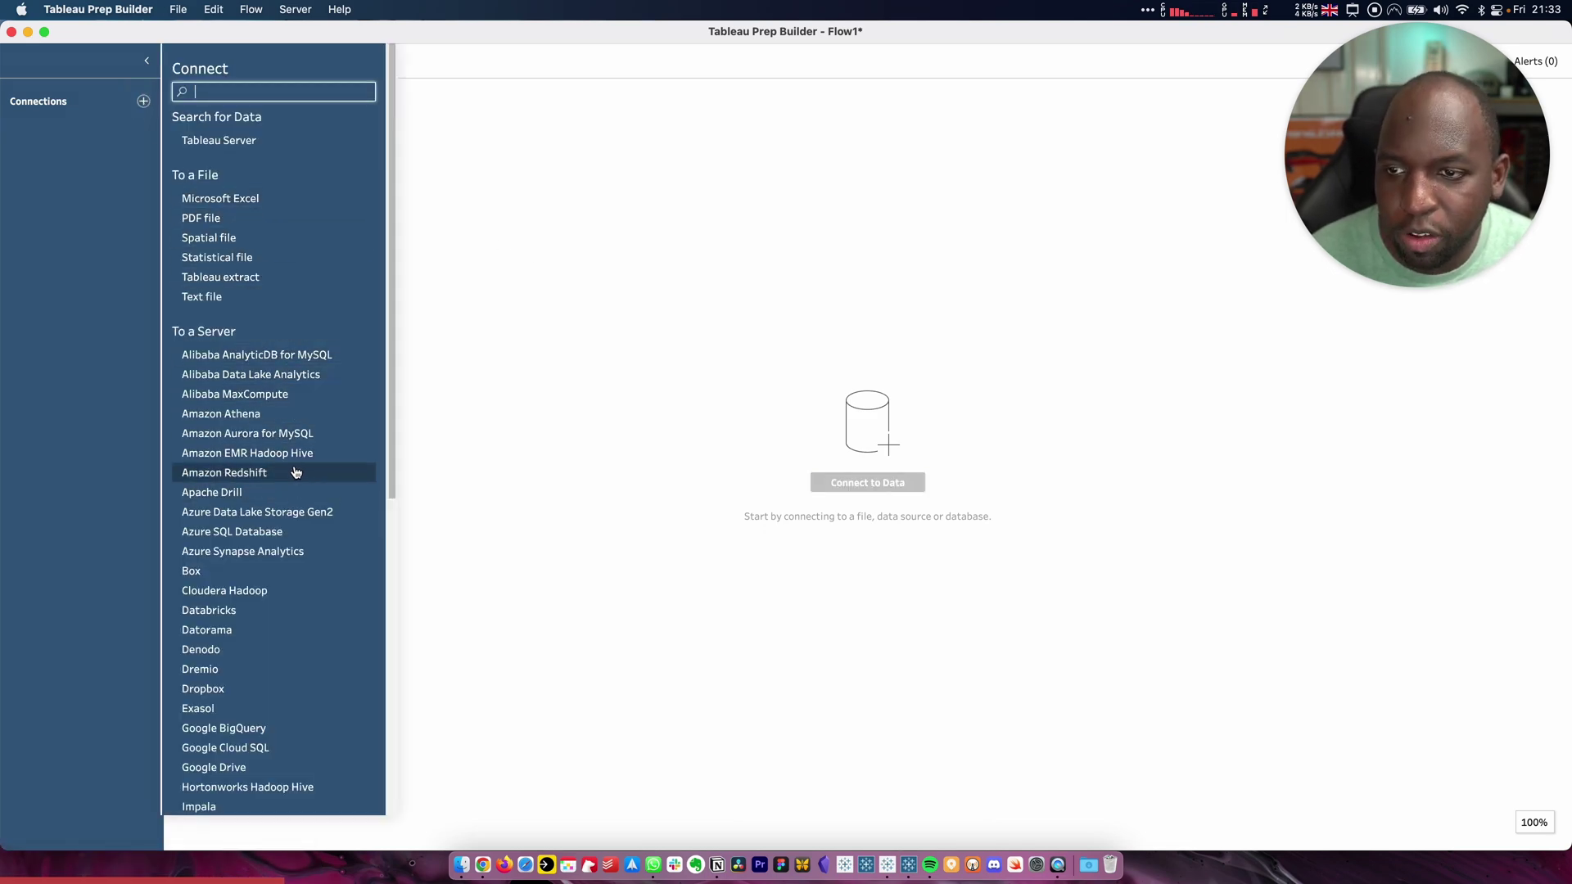
scroll(296, 473, "down", 10)
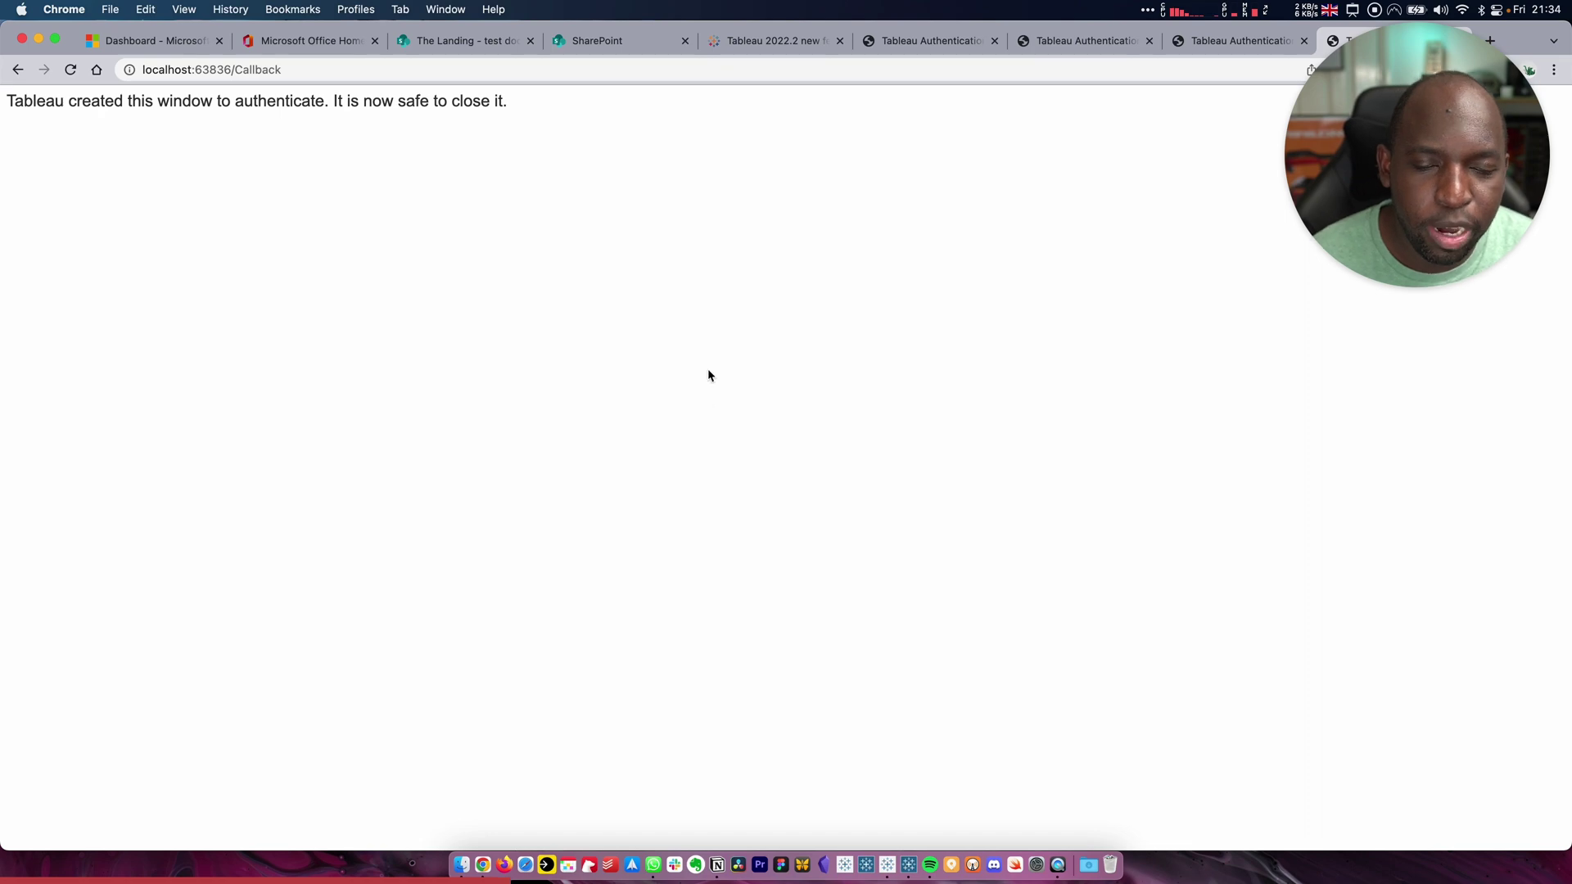
key("ctrl+Up")
left_click(674, 338)
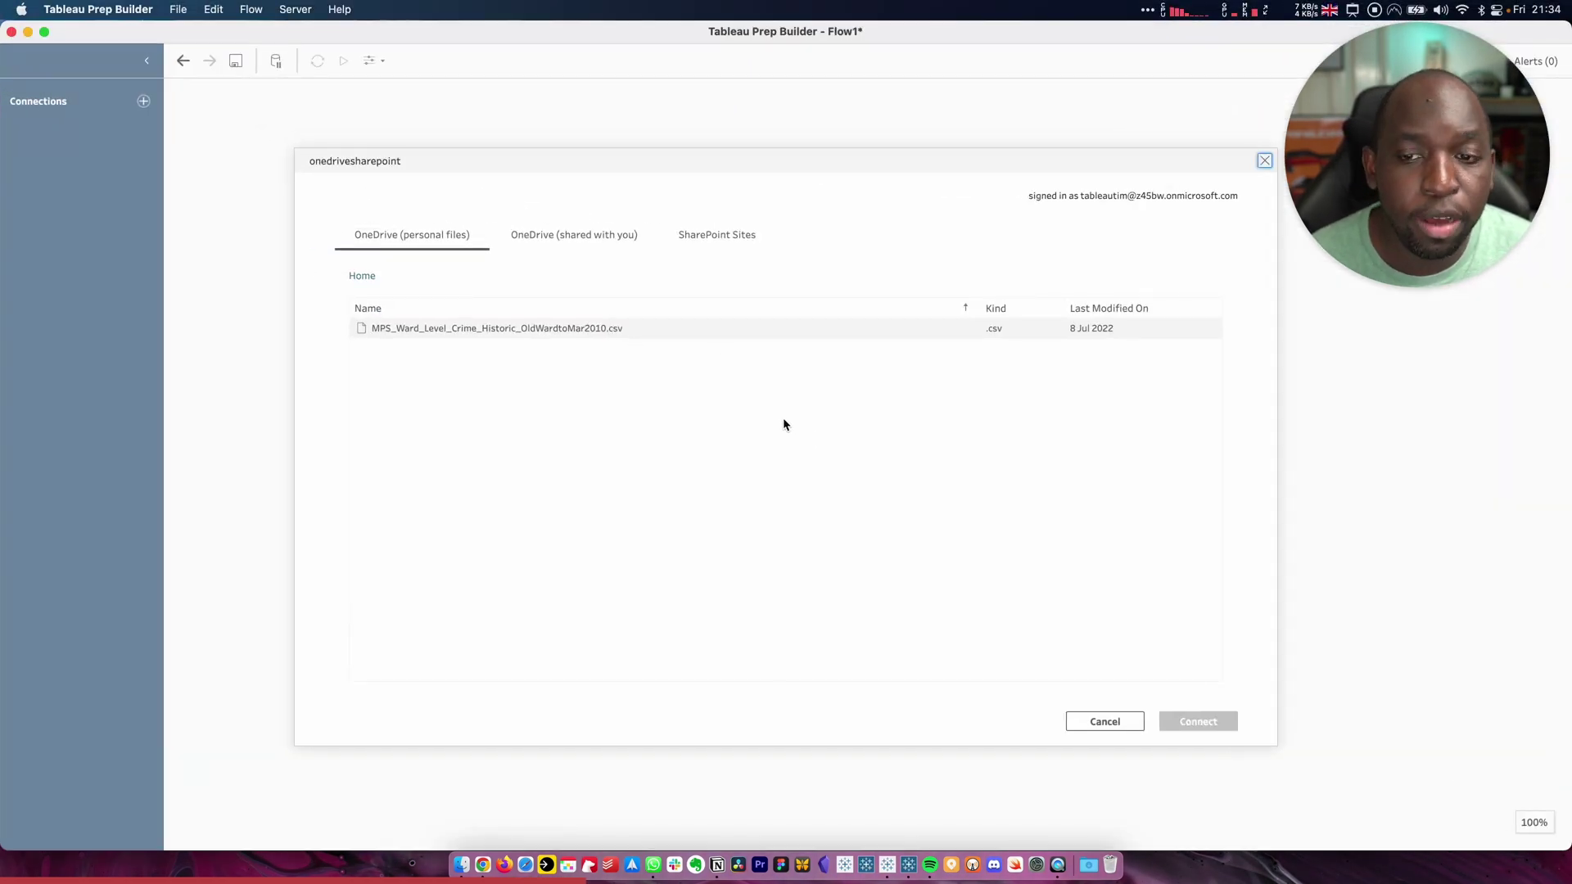
left_click(749, 429)
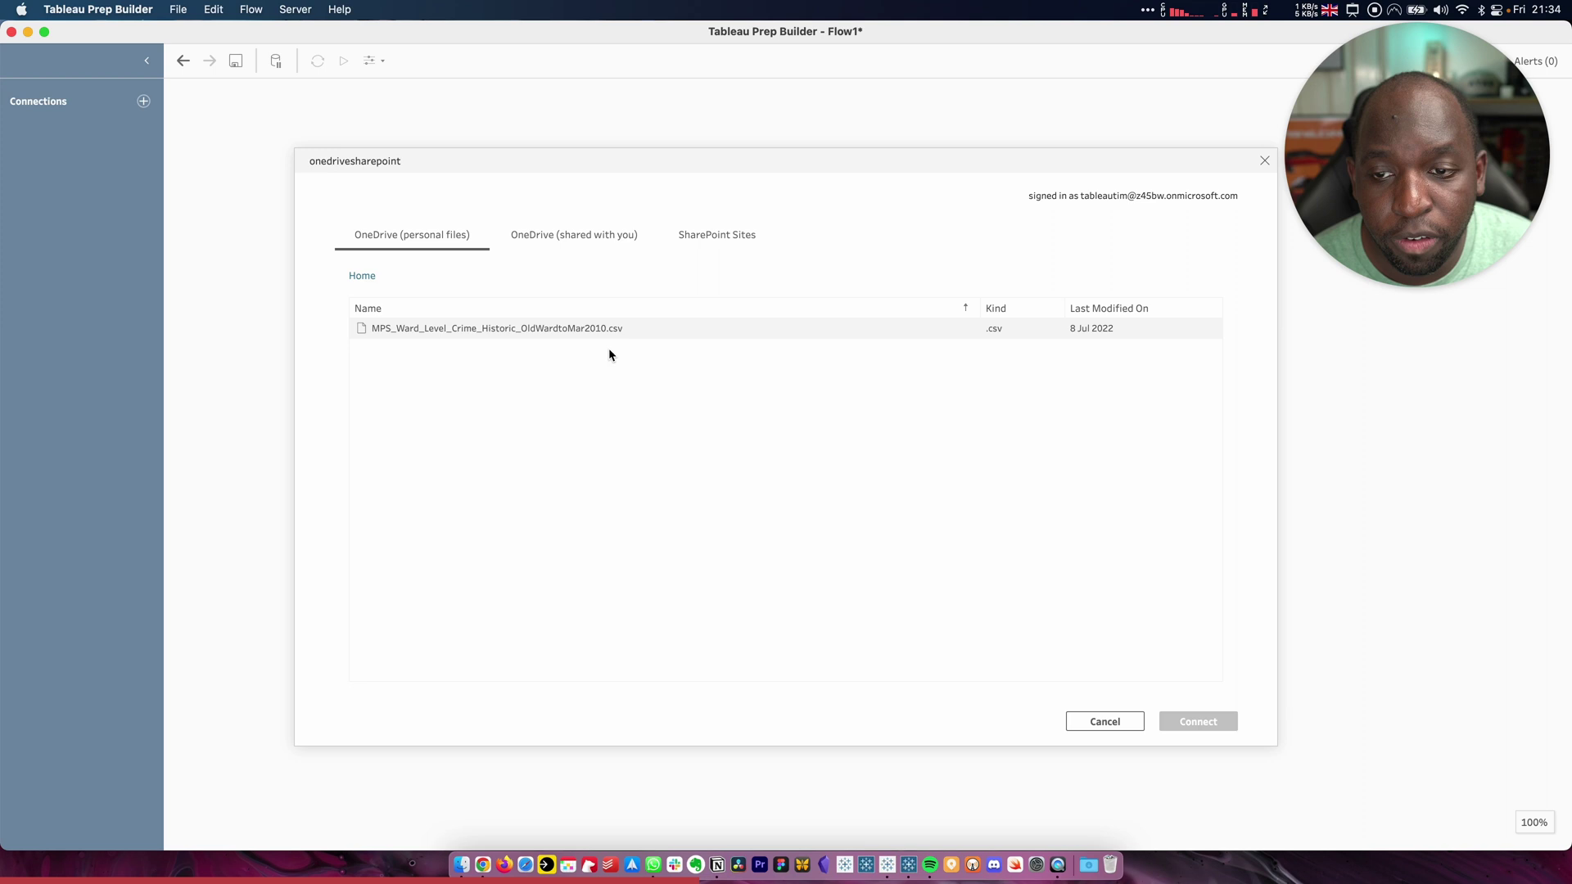
Connect to MPS Ward Level Crime (most recent 24 months).csv from The Landing's test documents
left_click(587, 233)
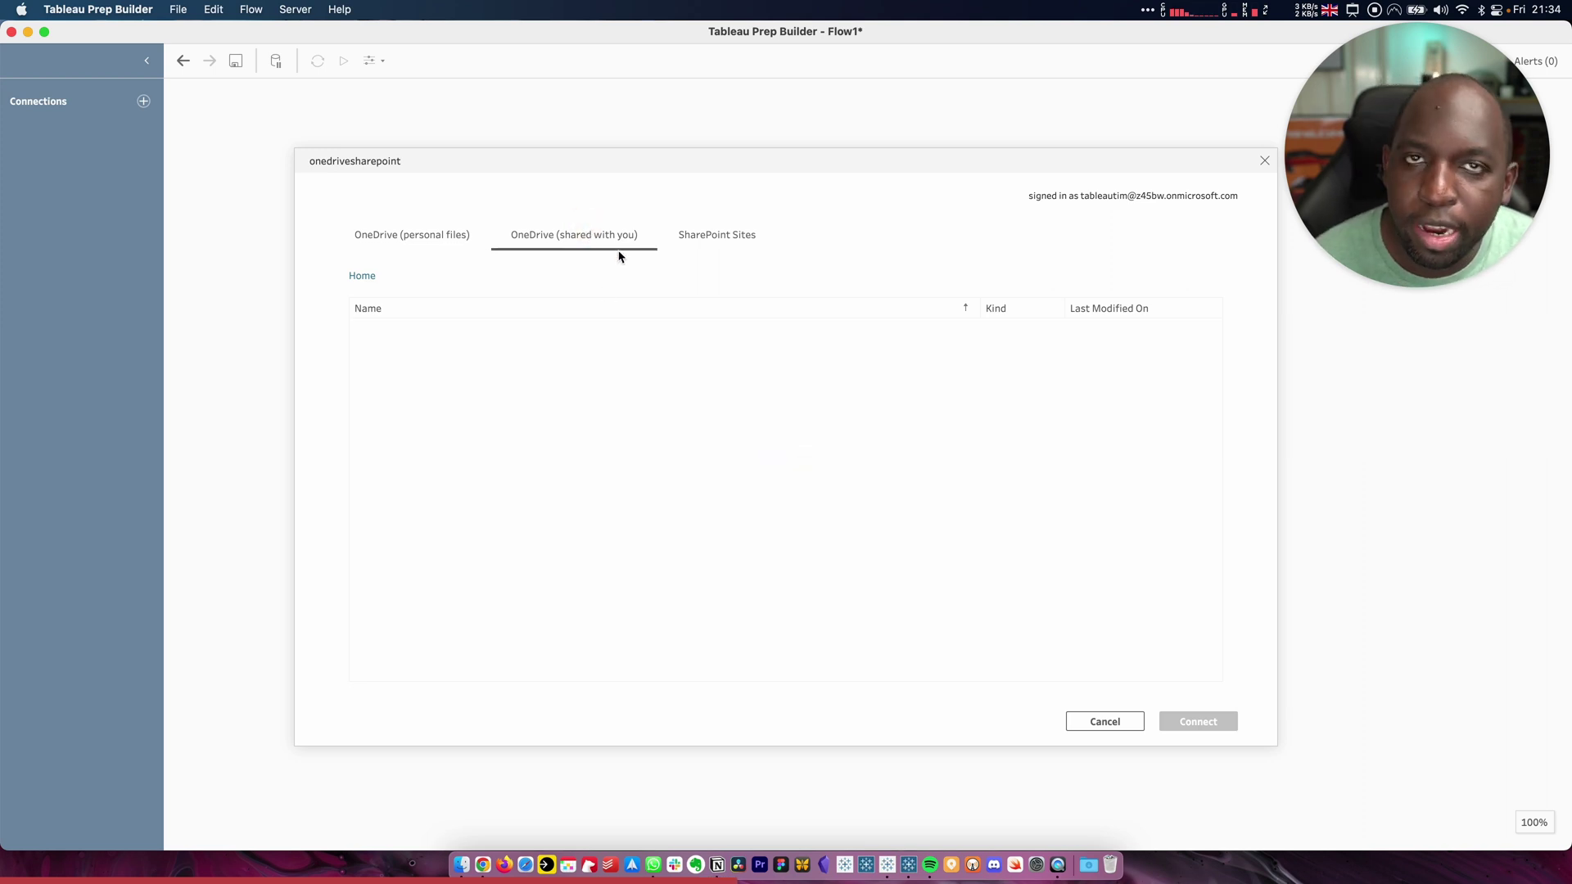
left_click(722, 244)
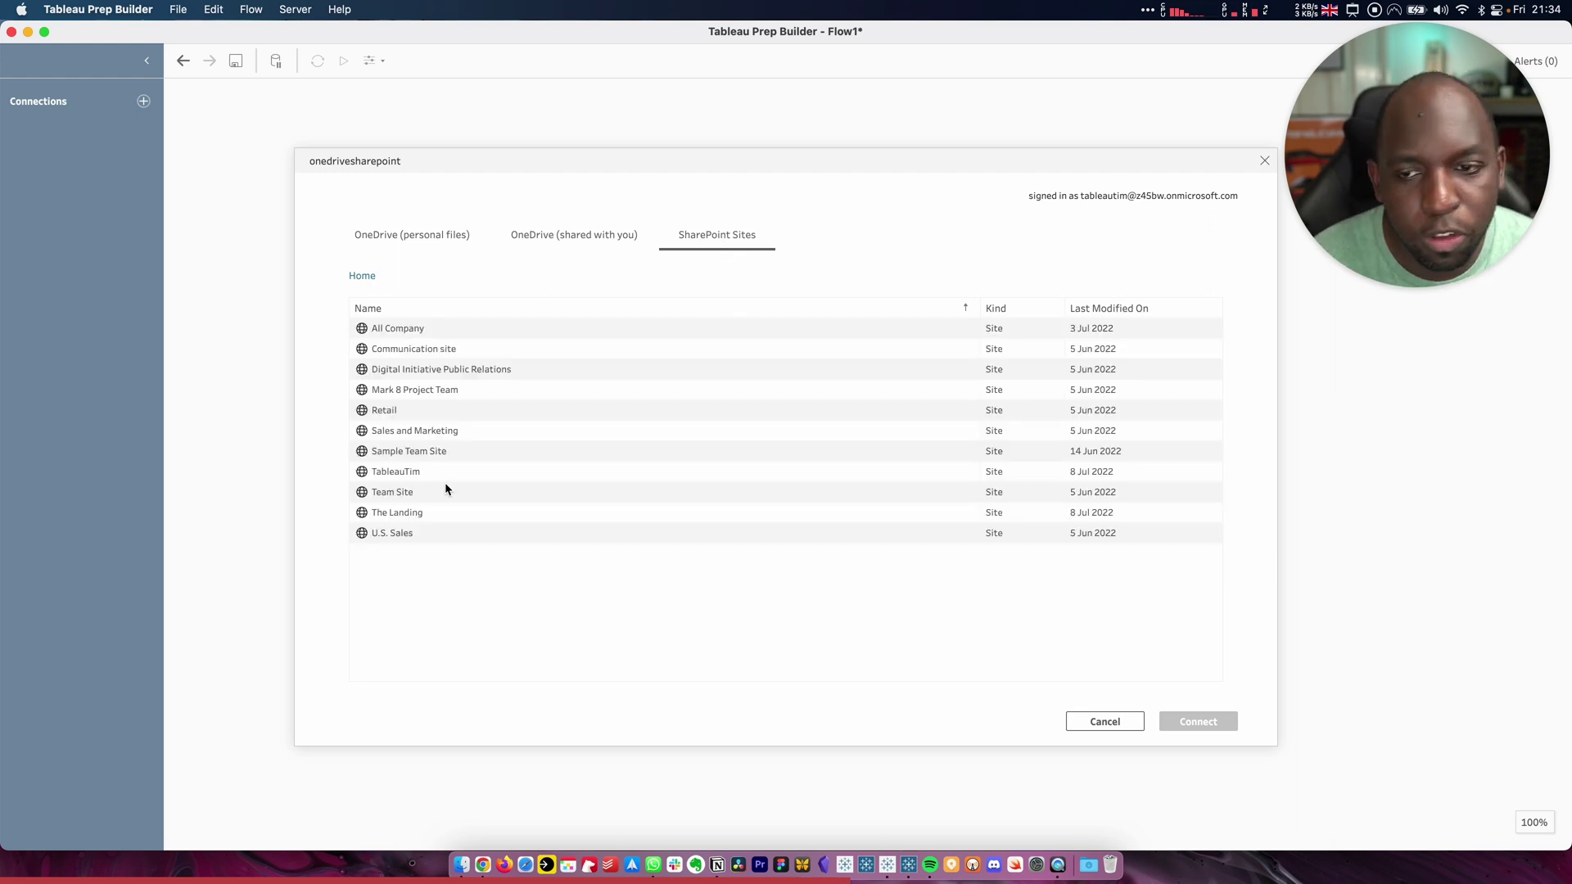
double_click(413, 514)
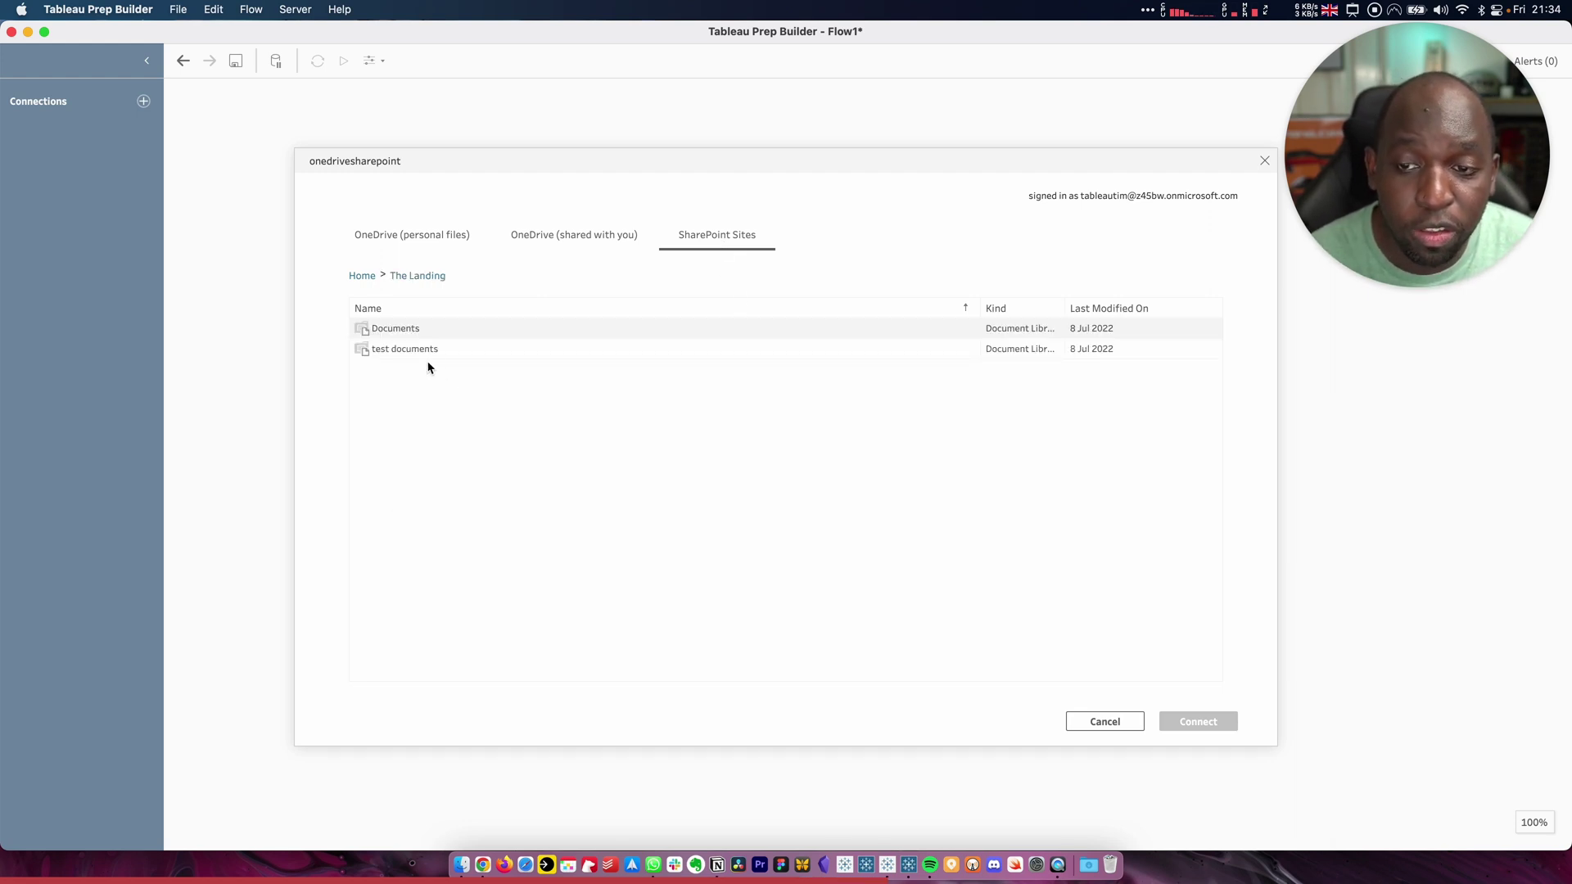
double_click(428, 353)
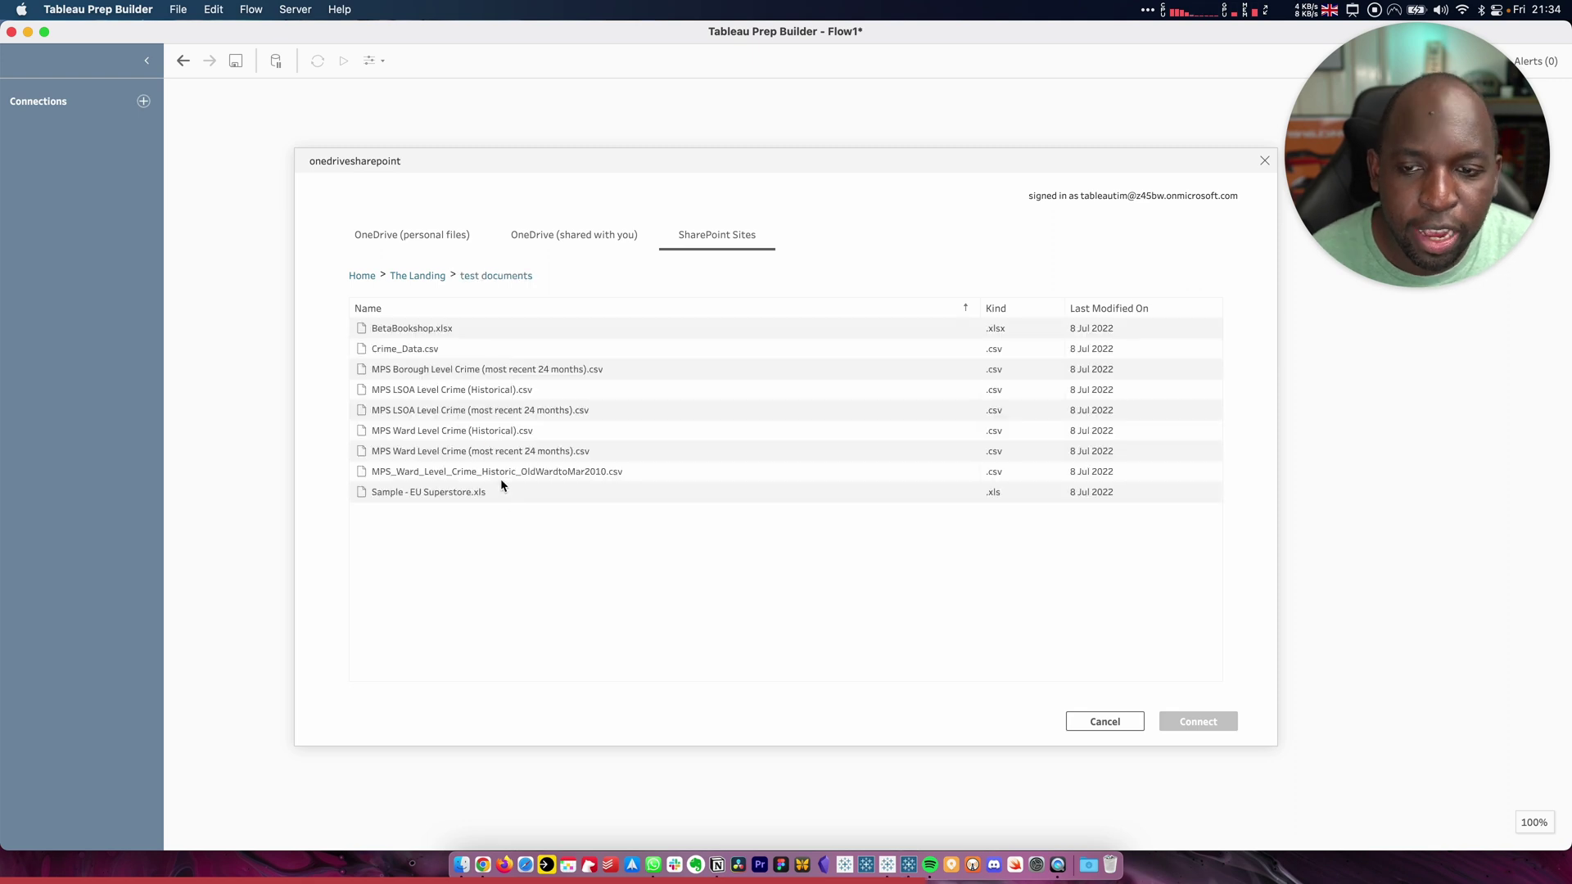
left_click(493, 454)
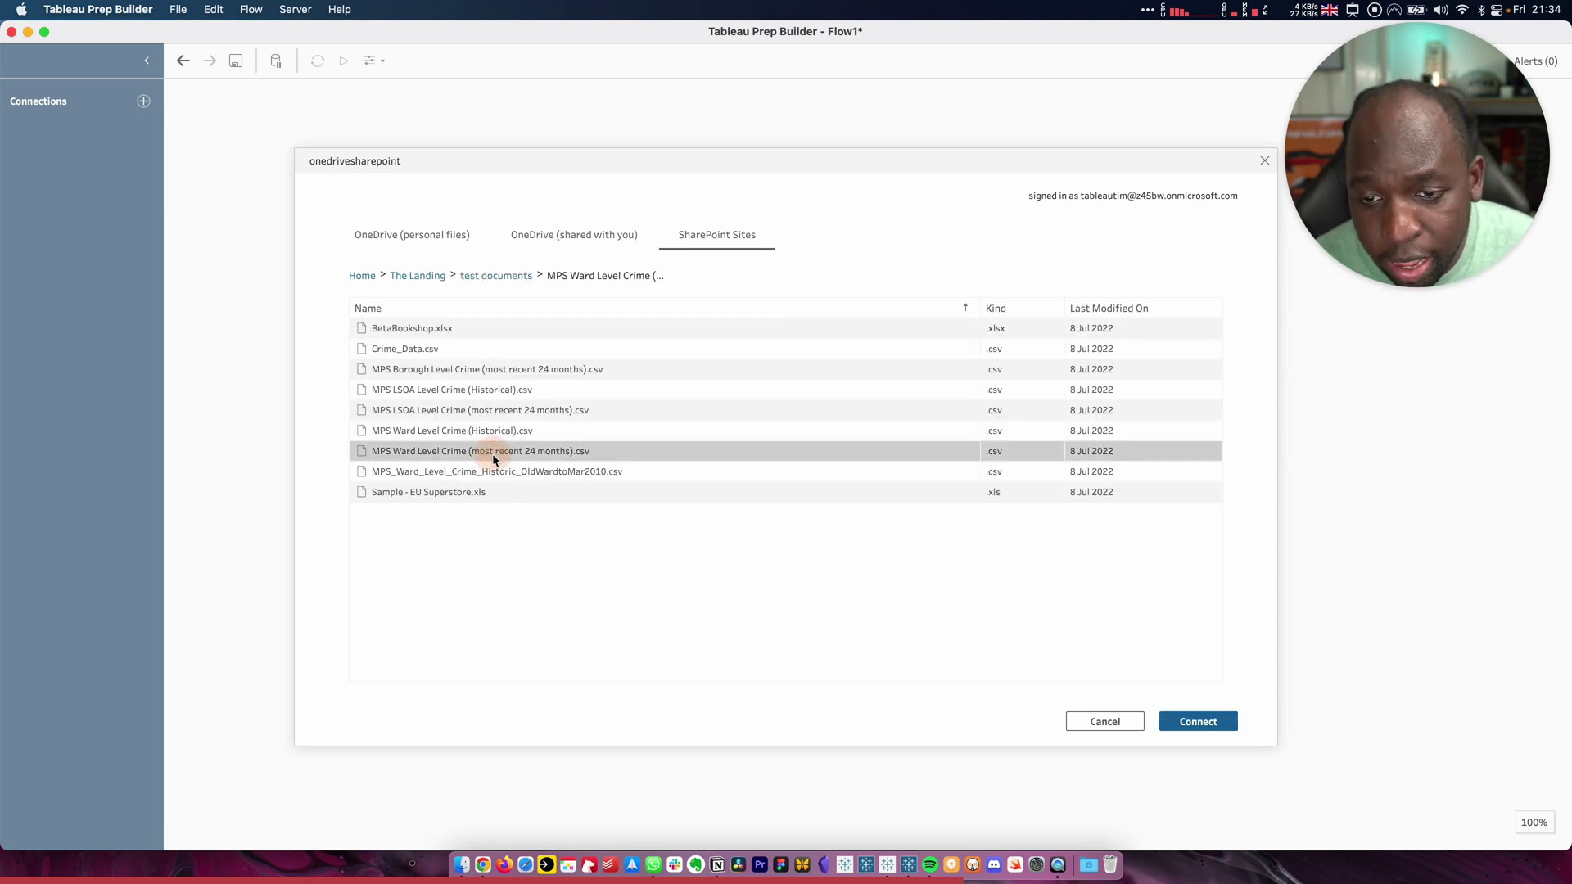
left_click(1198, 722)
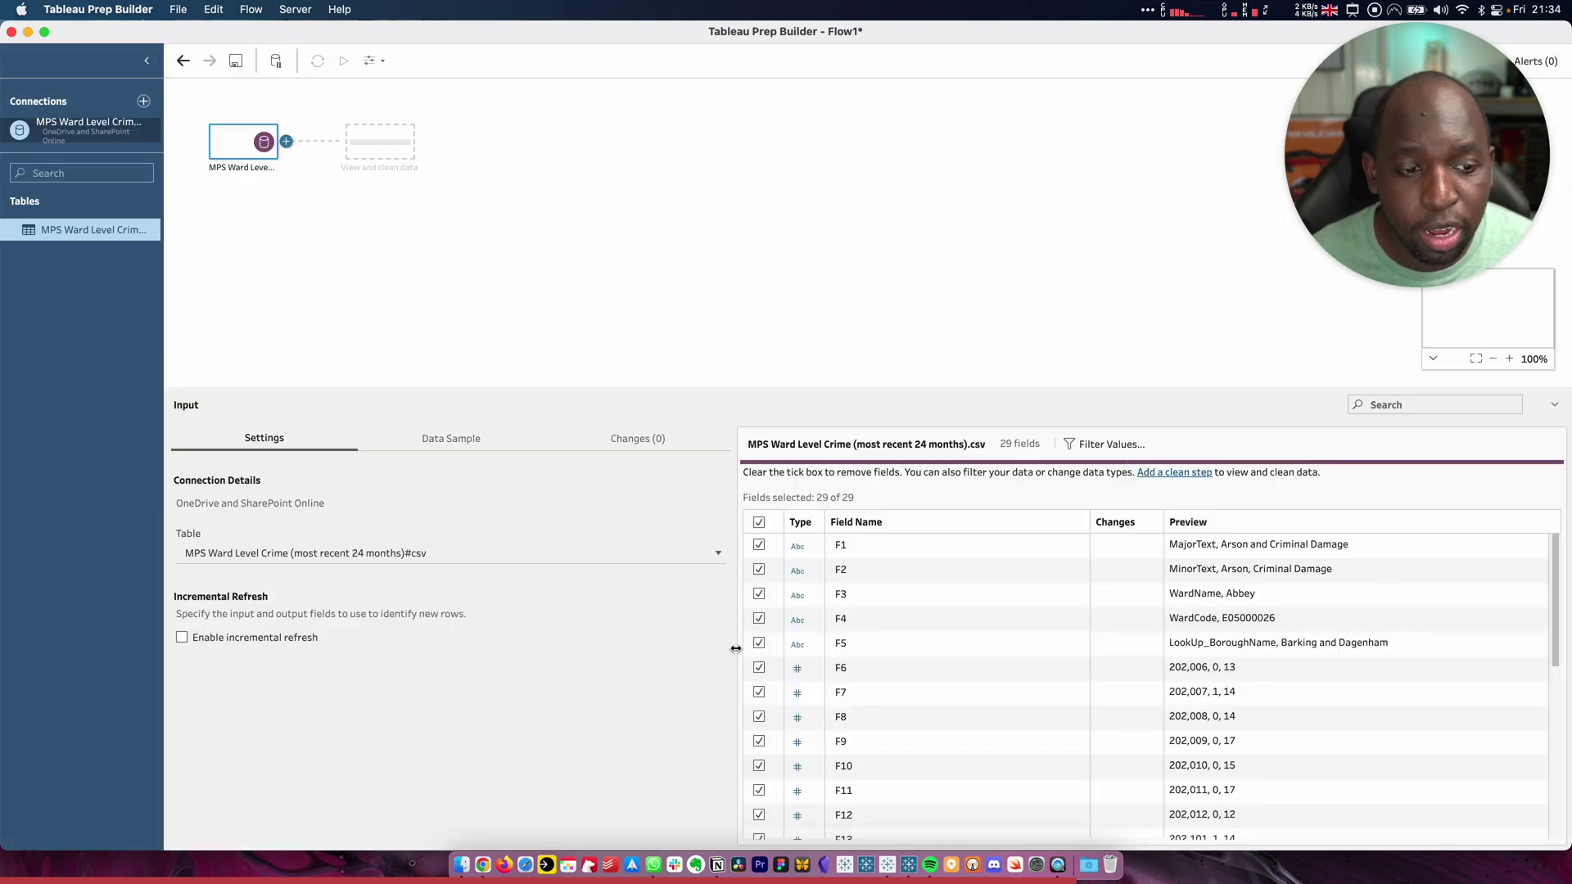
Inspect field F1, then review the input's Data Sample and Changes (0) tabs
left_click(896, 548)
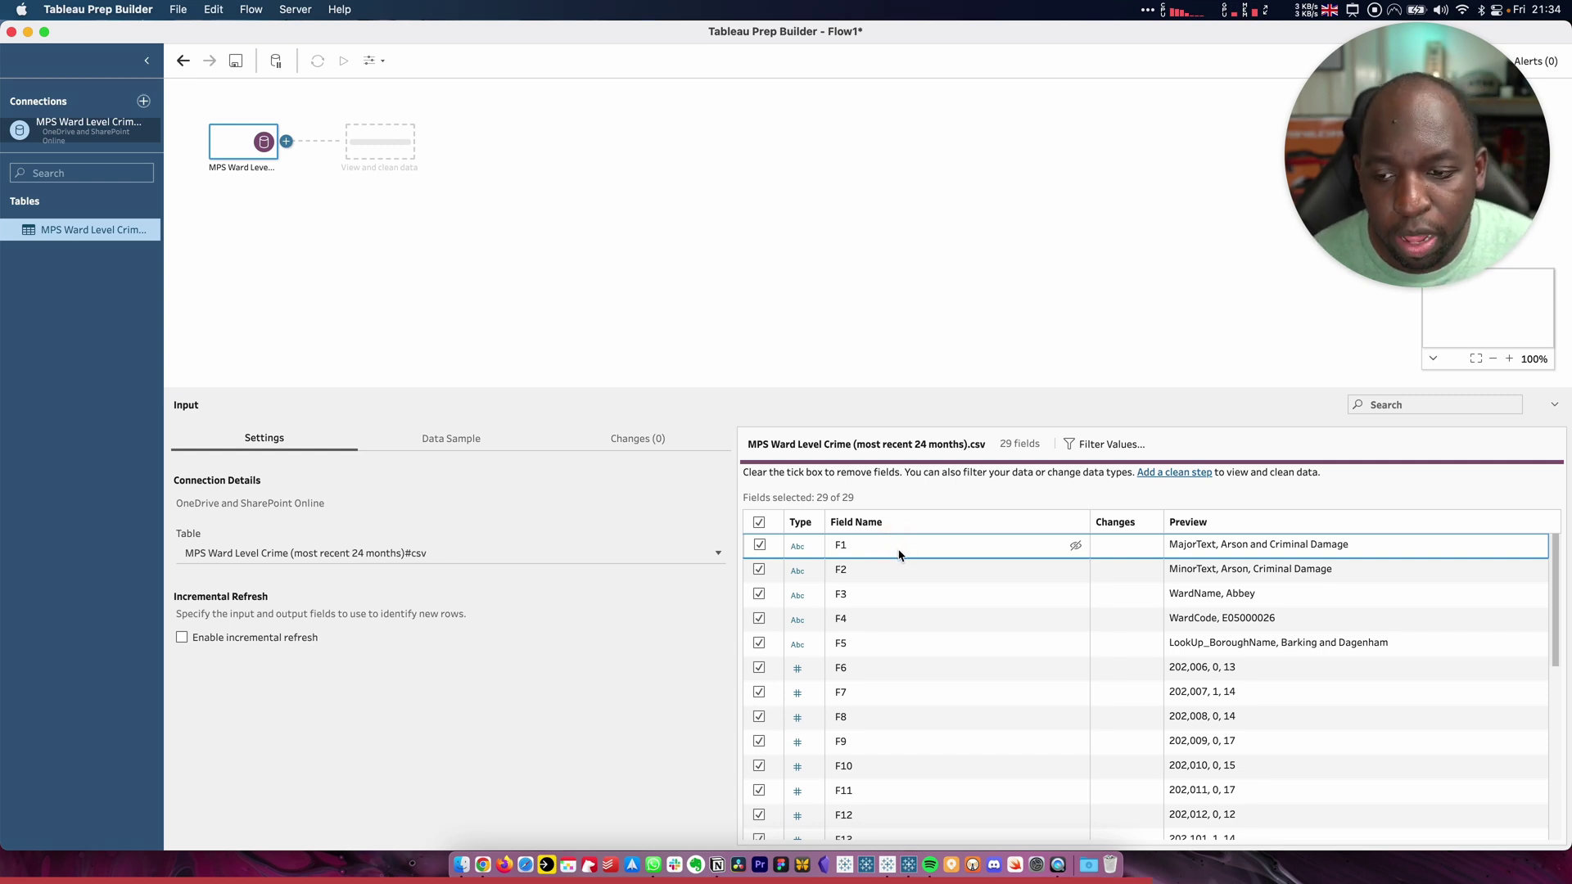
left_click(449, 443)
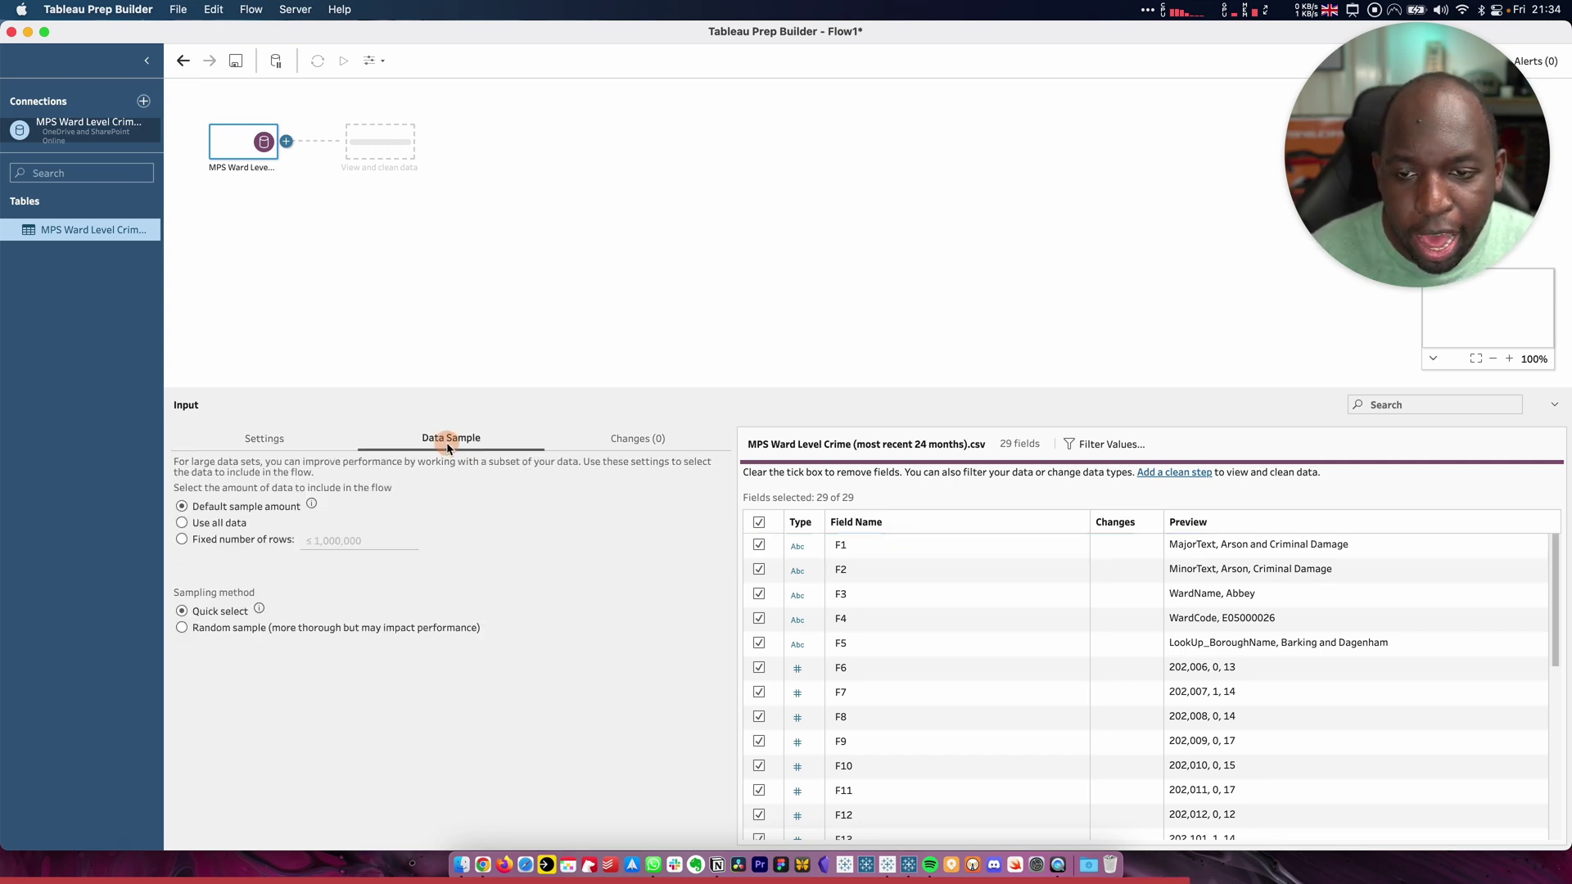
left_click(633, 443)
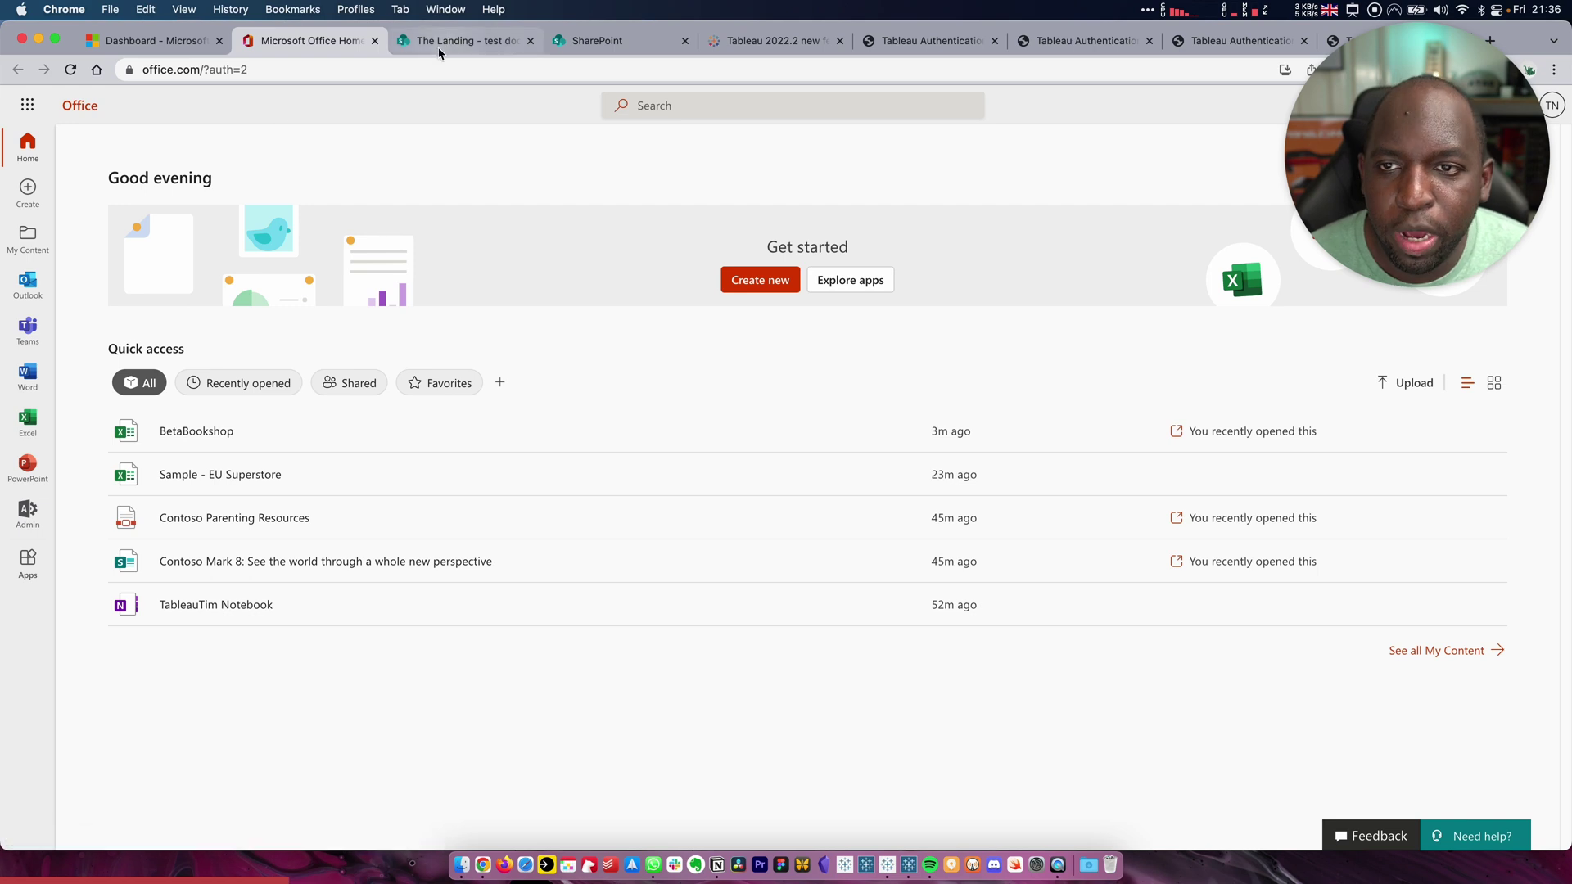
left_click(164, 48)
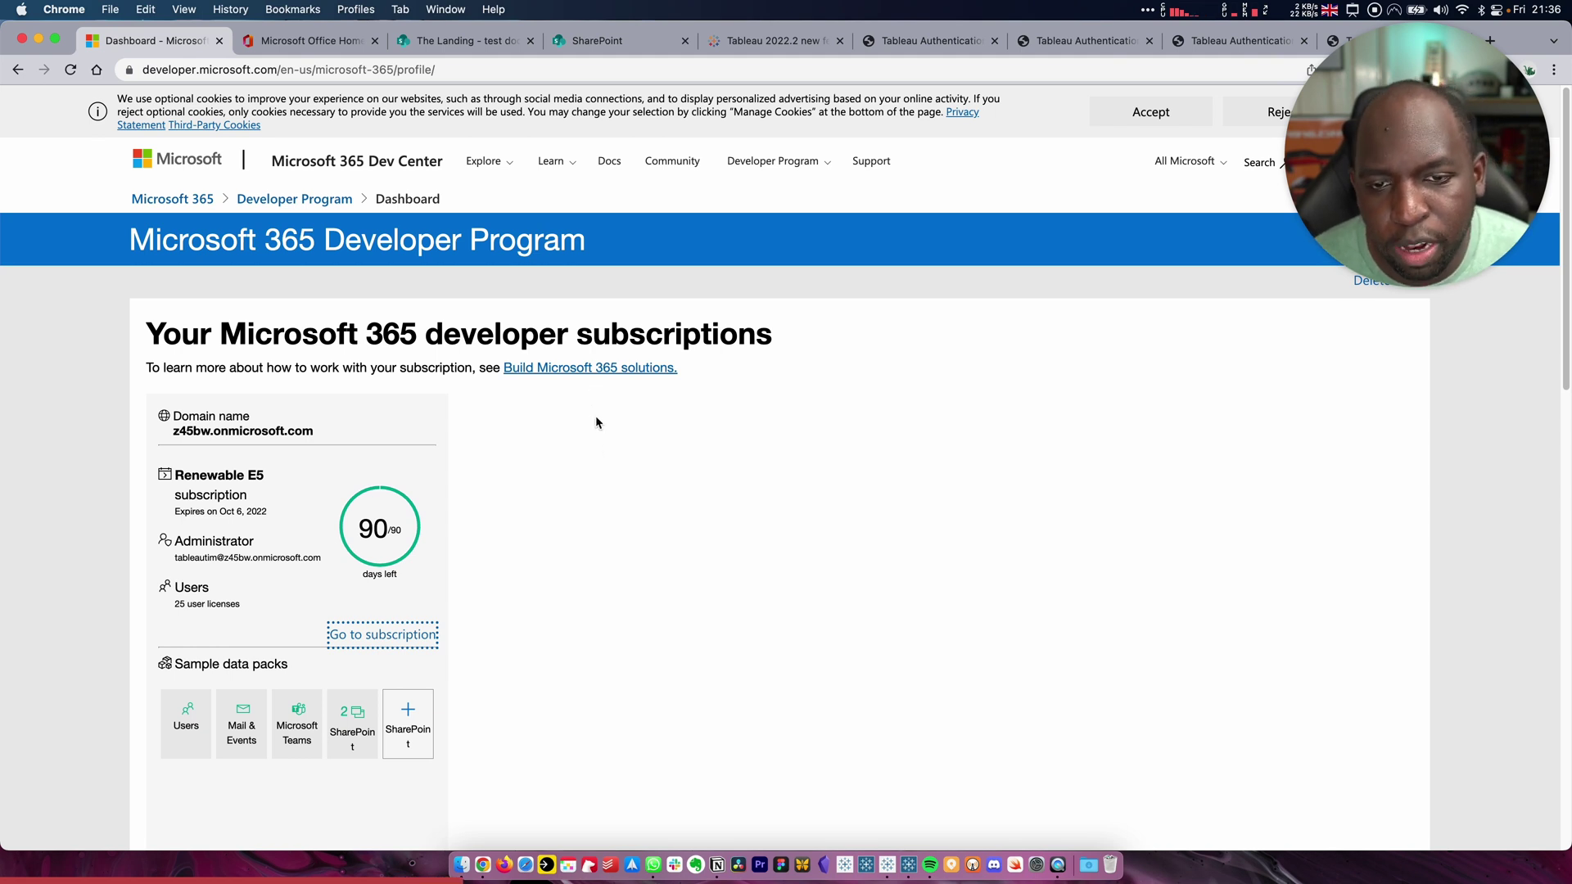
scroll(595, 424, "down", 3)
scroll(595, 422, "down", 2)
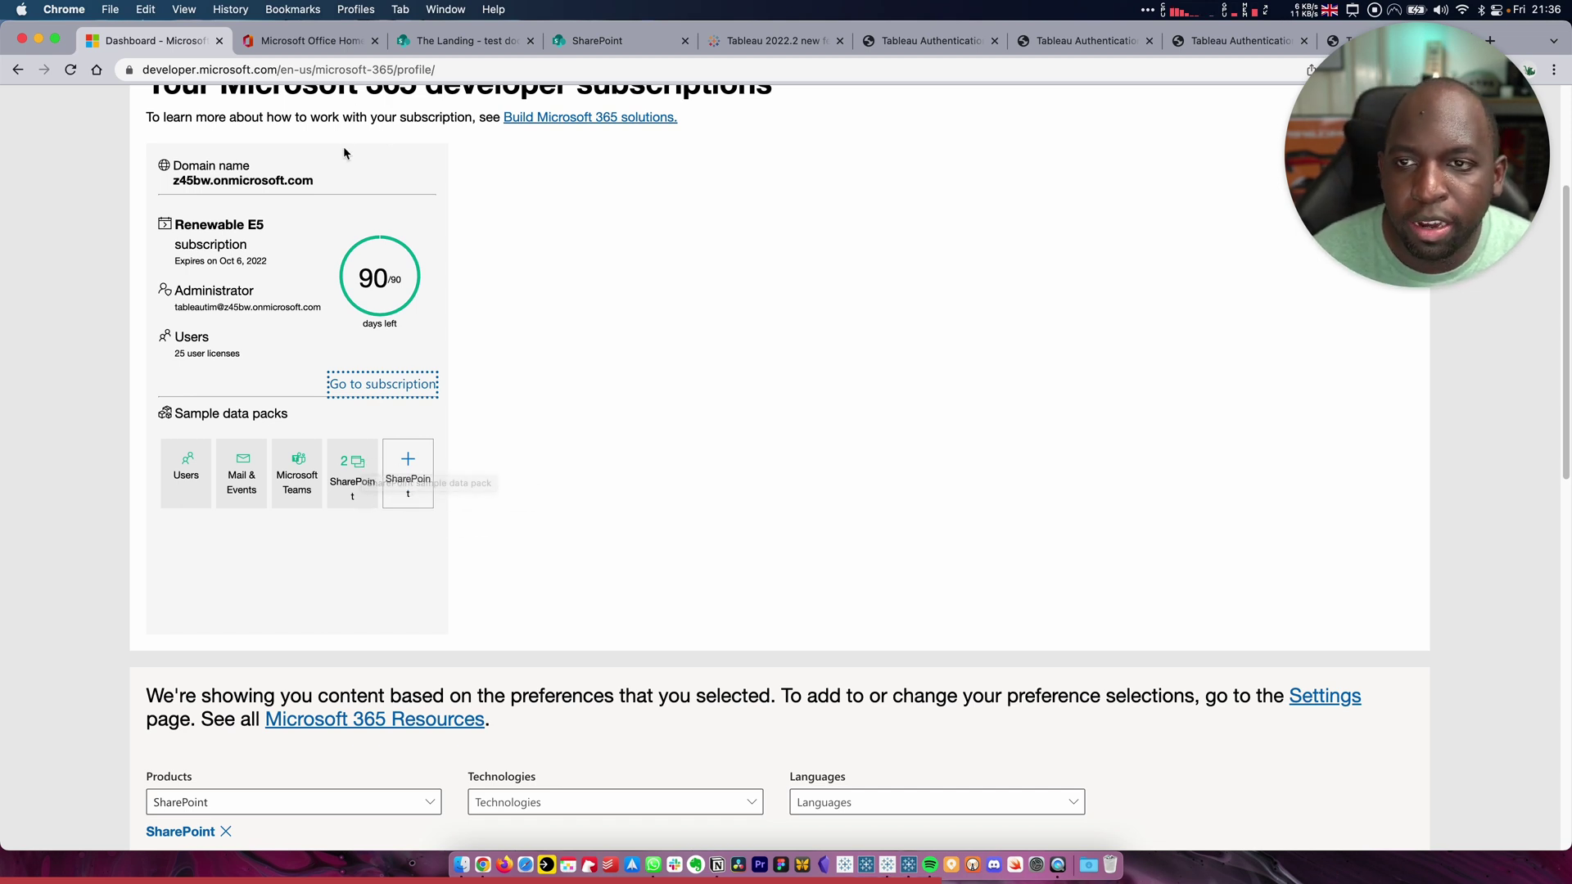
left_click(310, 41)
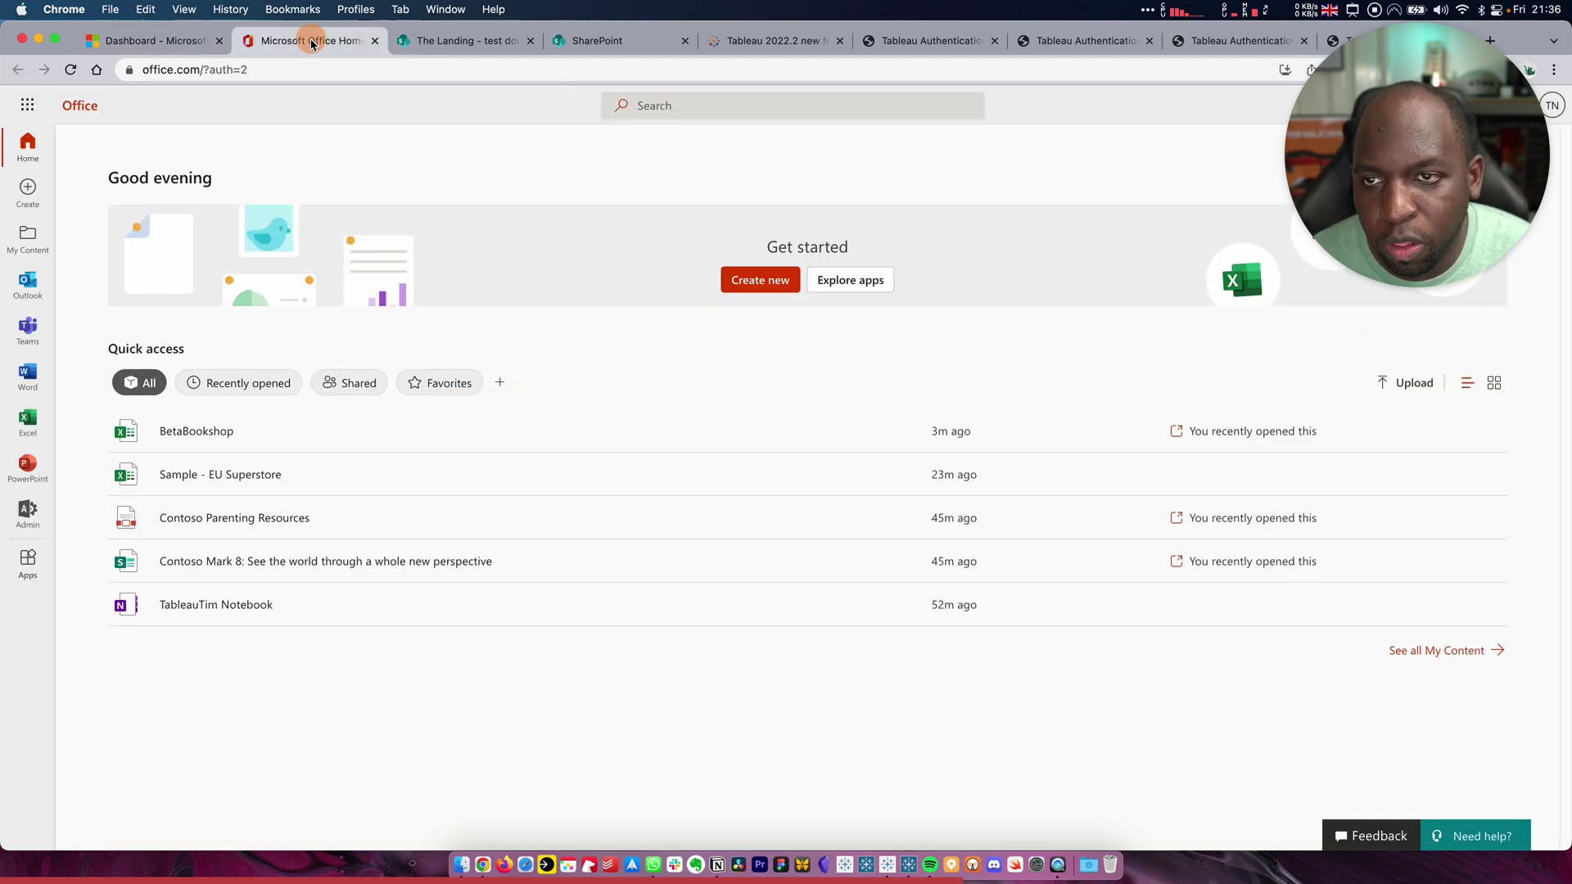
Open SharePoint from the Microsoft 365 app launcher and go to The Landing site
left_click(26, 109)
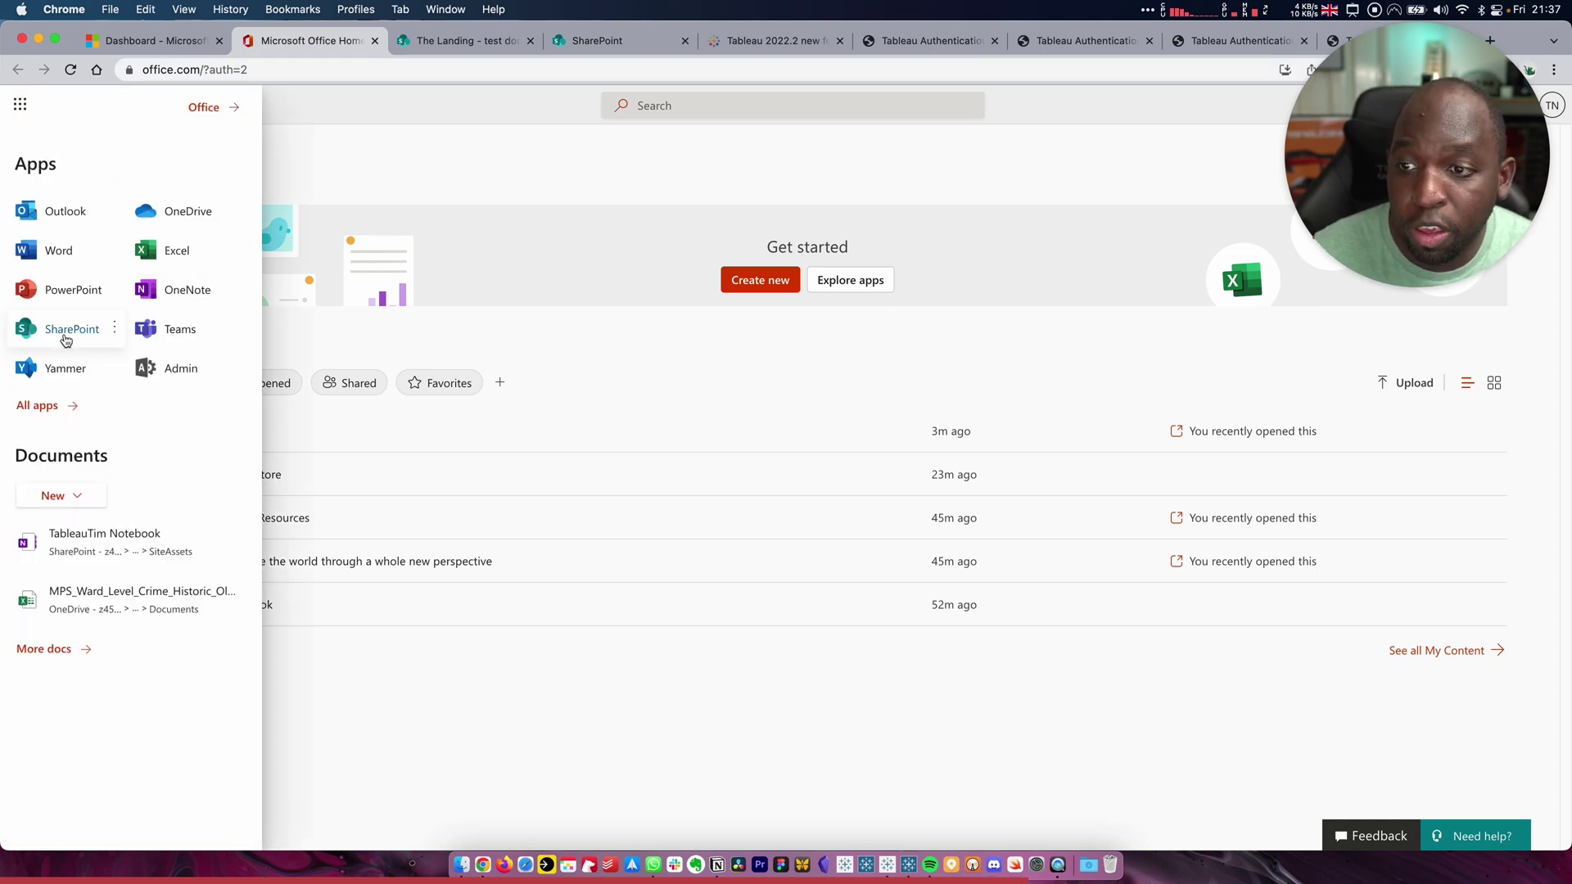
left_click(66, 330)
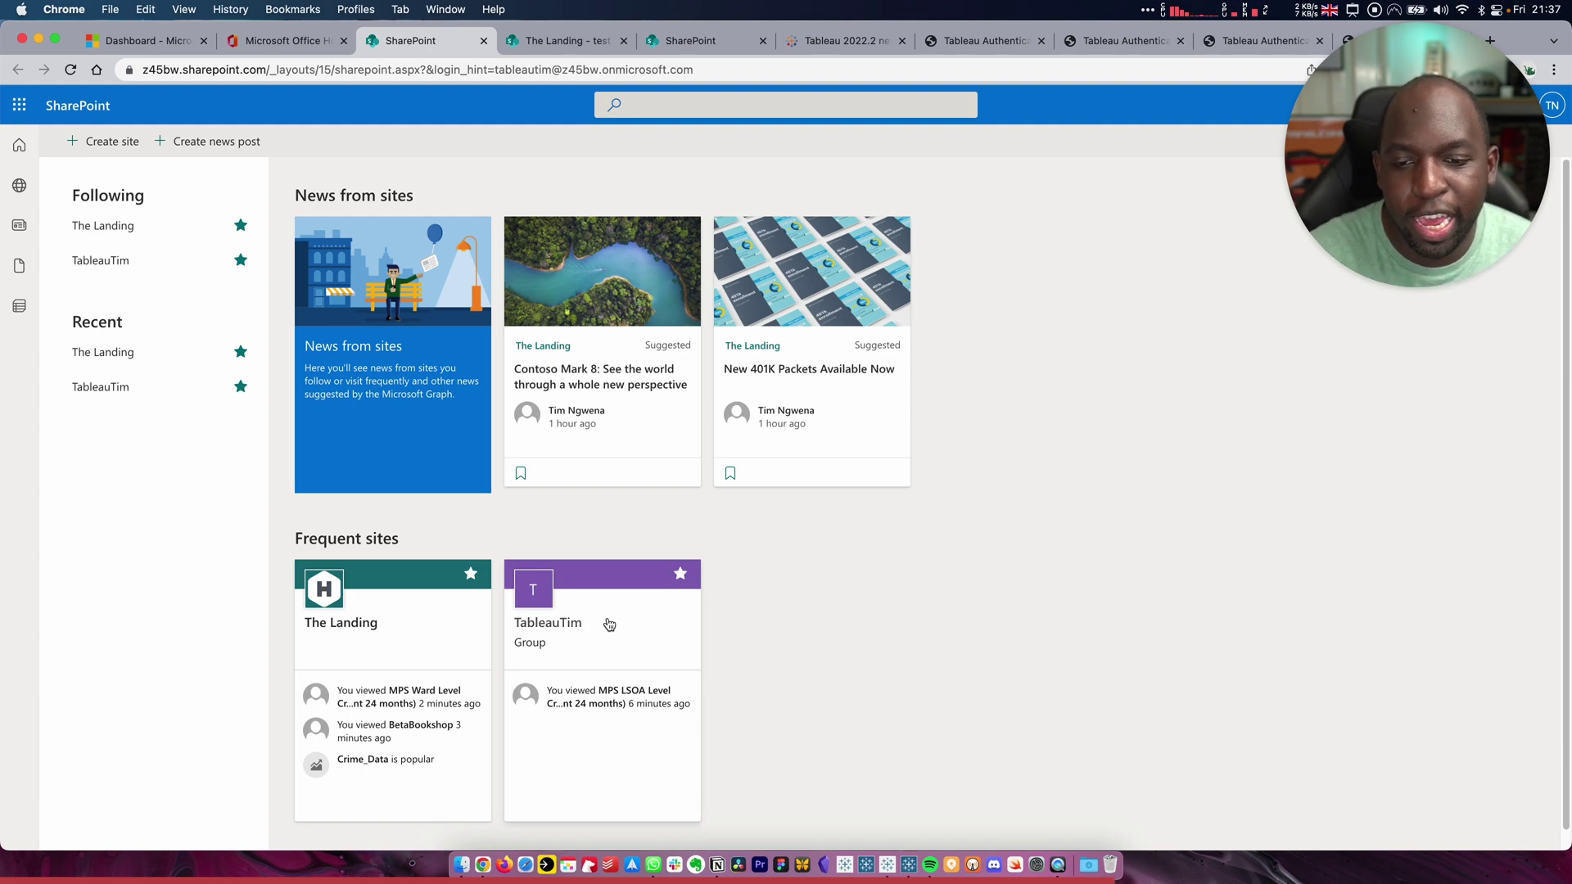
left_click(430, 629)
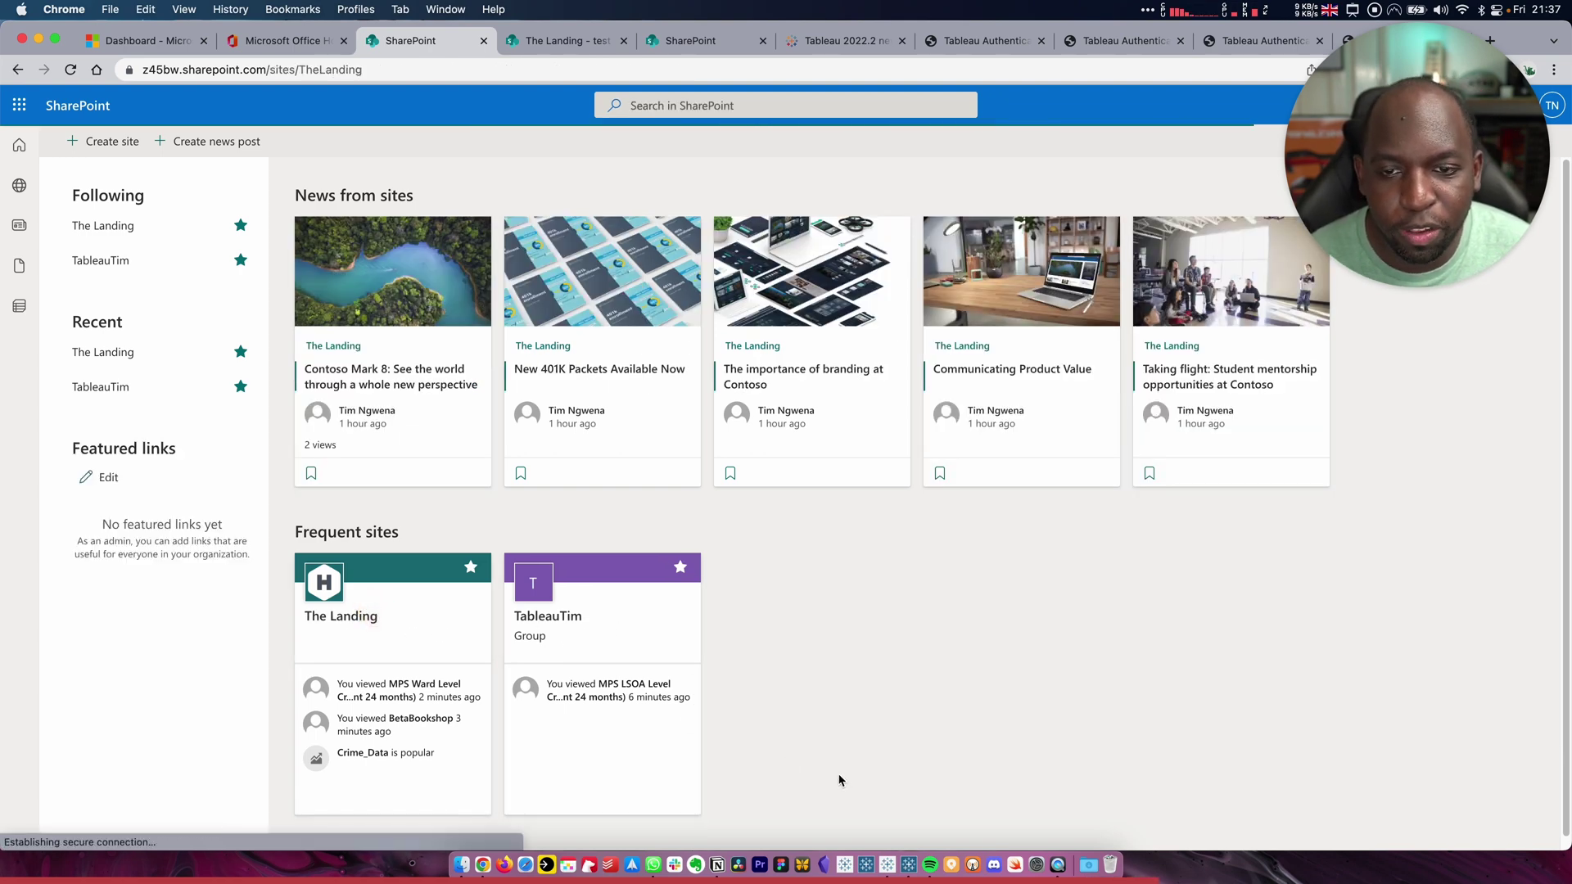